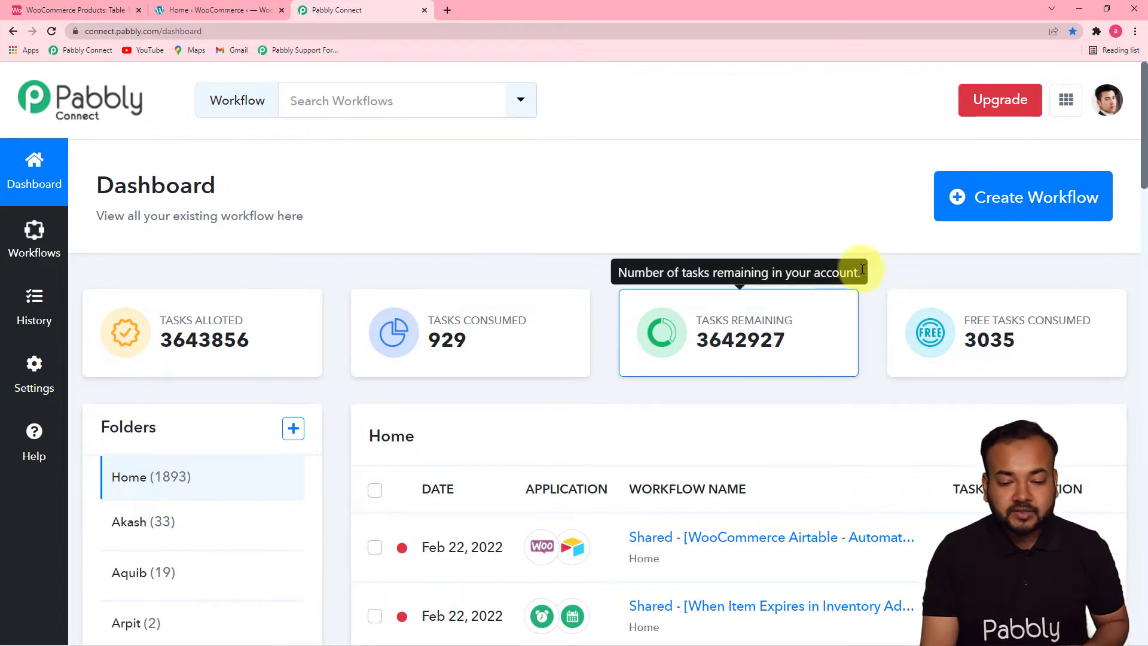
# - Create a new workflow named "Add WooCommerce Product Details in Airtable Automatically" and collapse its trigger section
pyautogui.click(1008, 215)
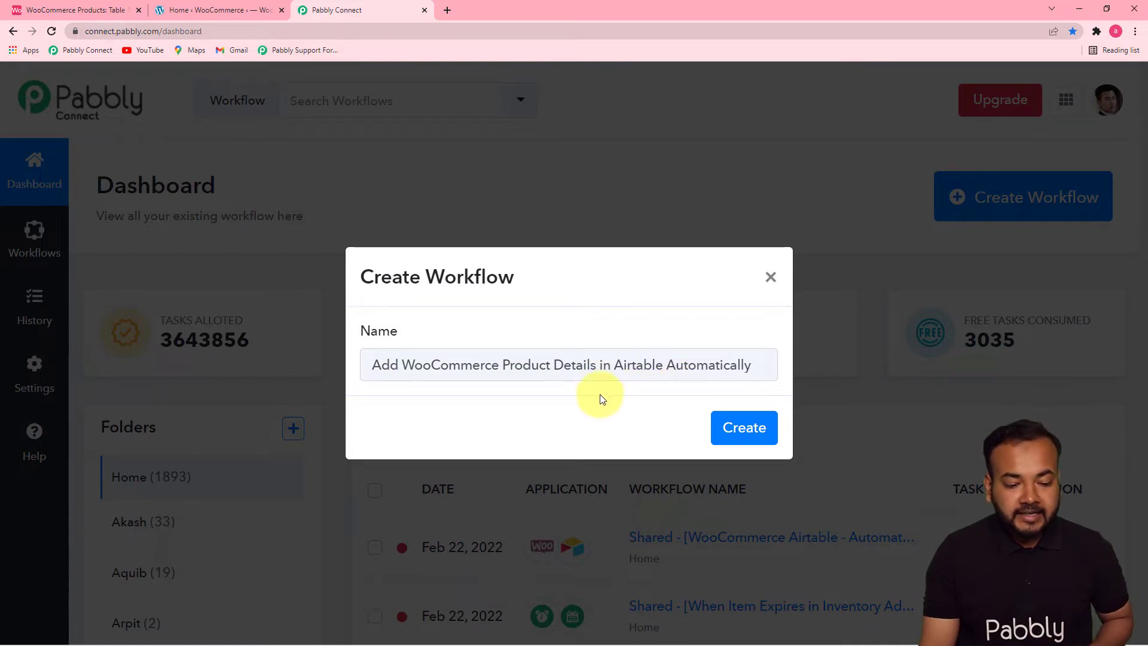
pyautogui.click(739, 433)
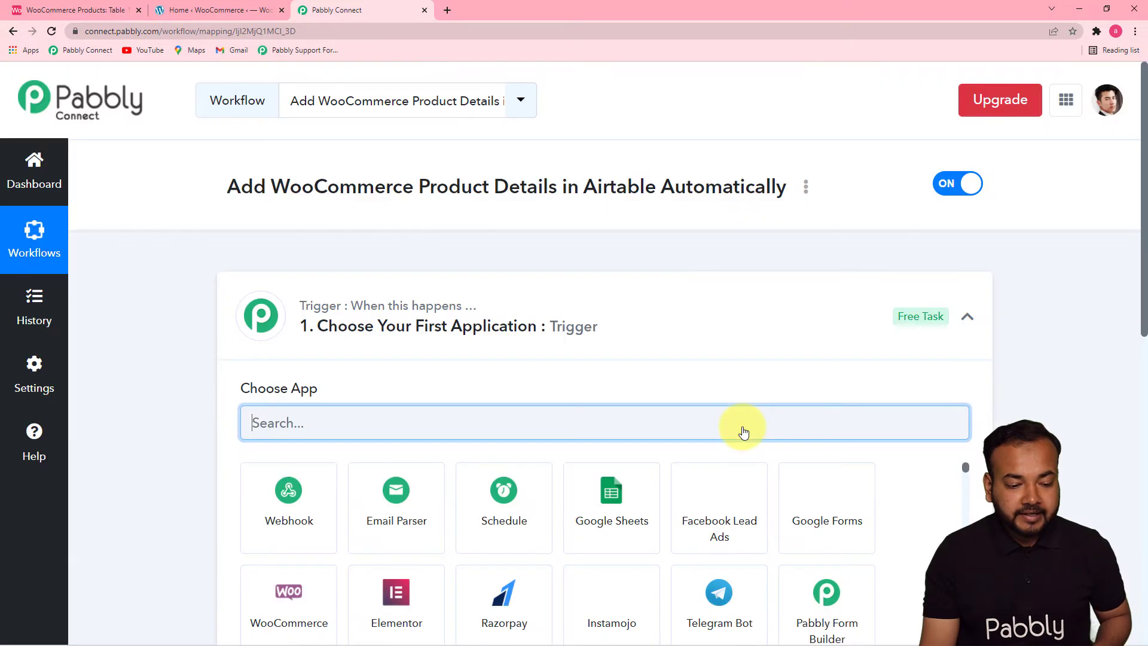
pyautogui.click(966, 317)
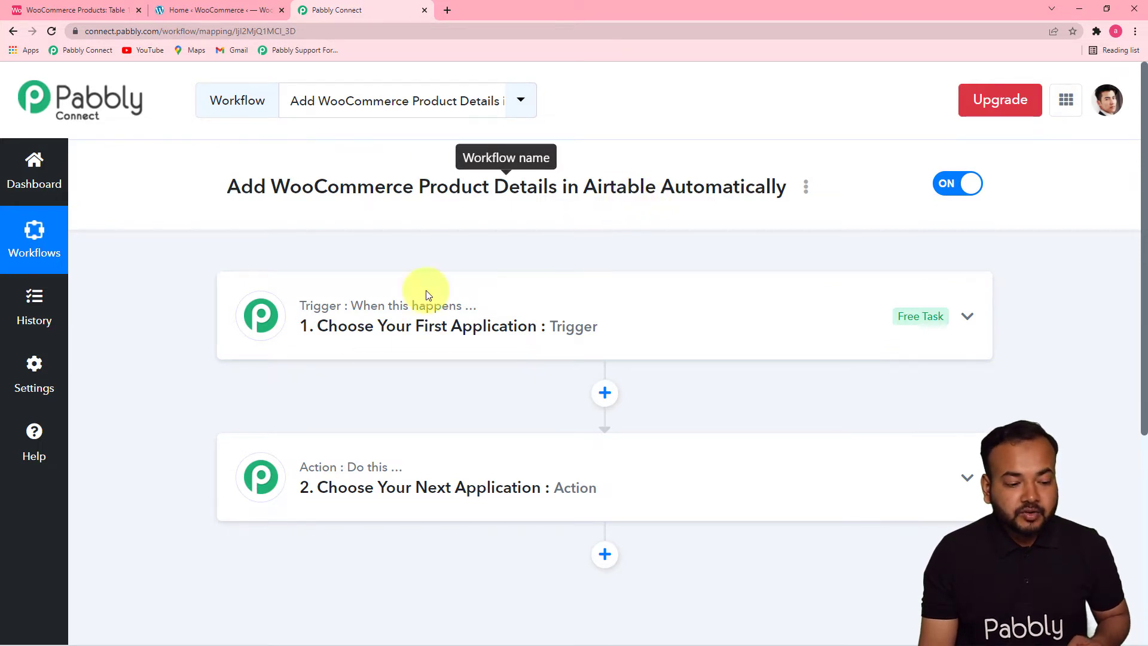
# - Choose WooCommerce as the trigger application of the workflow
pyautogui.click(377, 325)
pyautogui.scroll(-5, 378, 427)
pyautogui.scroll(2, 379, 428)
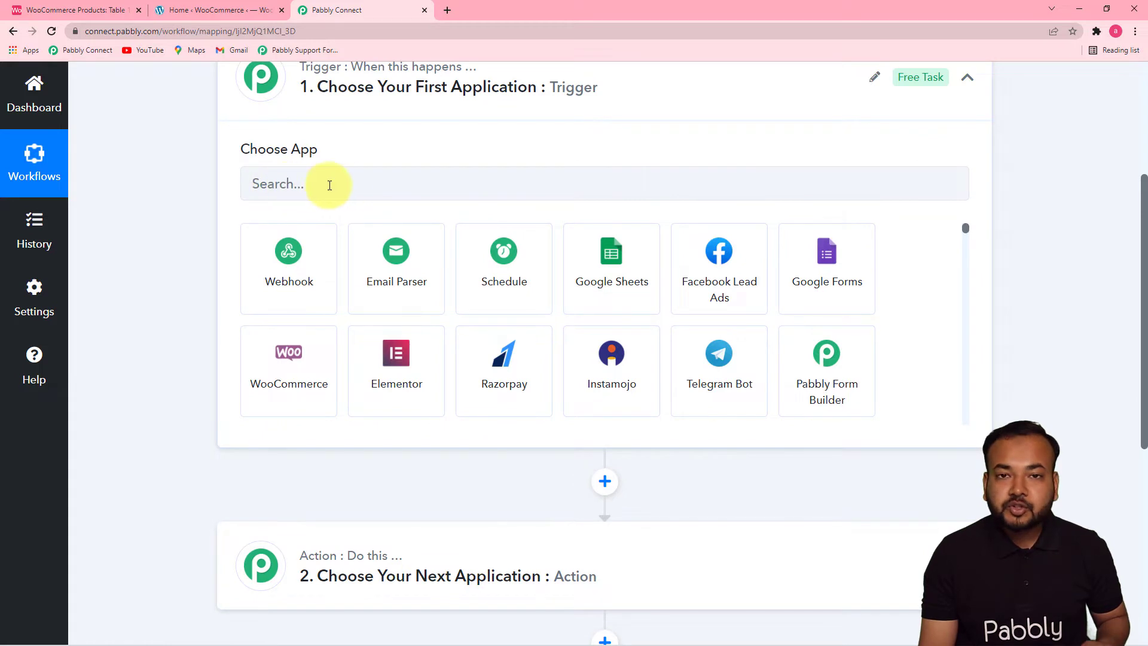
pyautogui.click(391, 178)
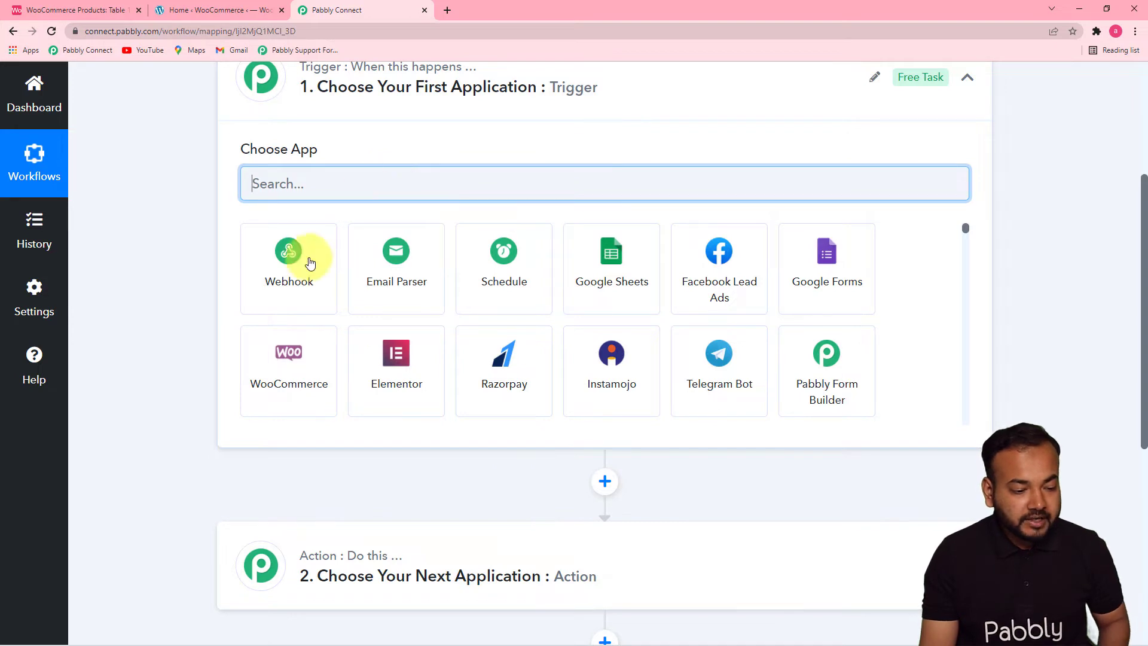
pyautogui.click(294, 391)
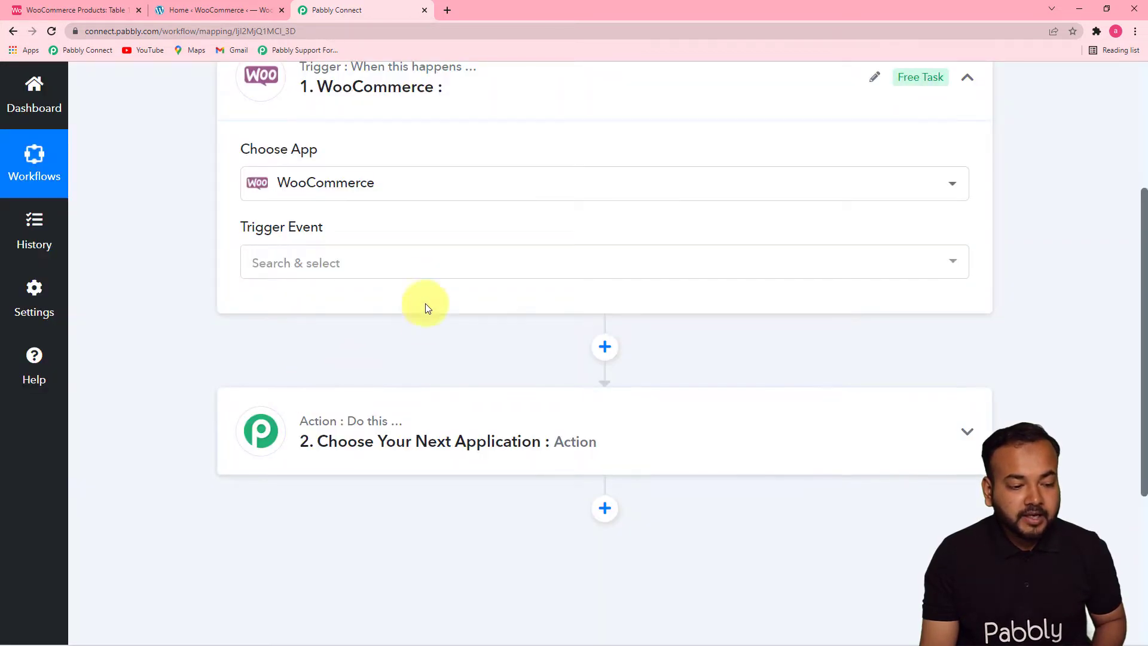
# - Set the WooCommerce trigger event to New Product Created and bring up the webhook setup instructions
pyautogui.click(418, 273)
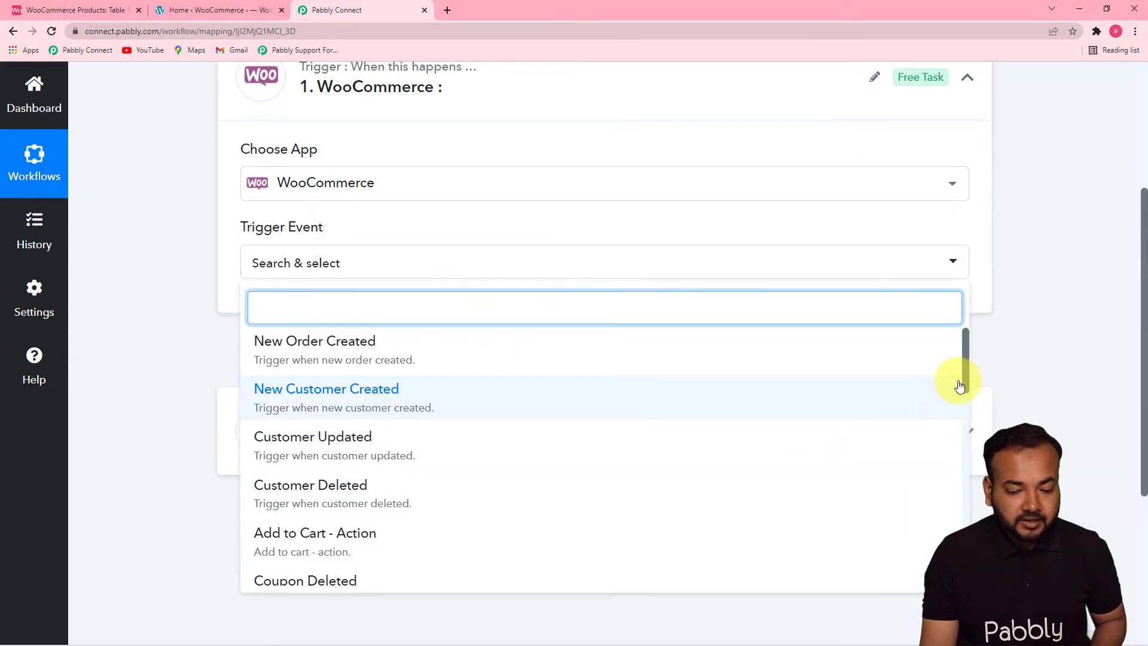
pyautogui.moveTo(964, 368); pyautogui.dragTo(964, 545)
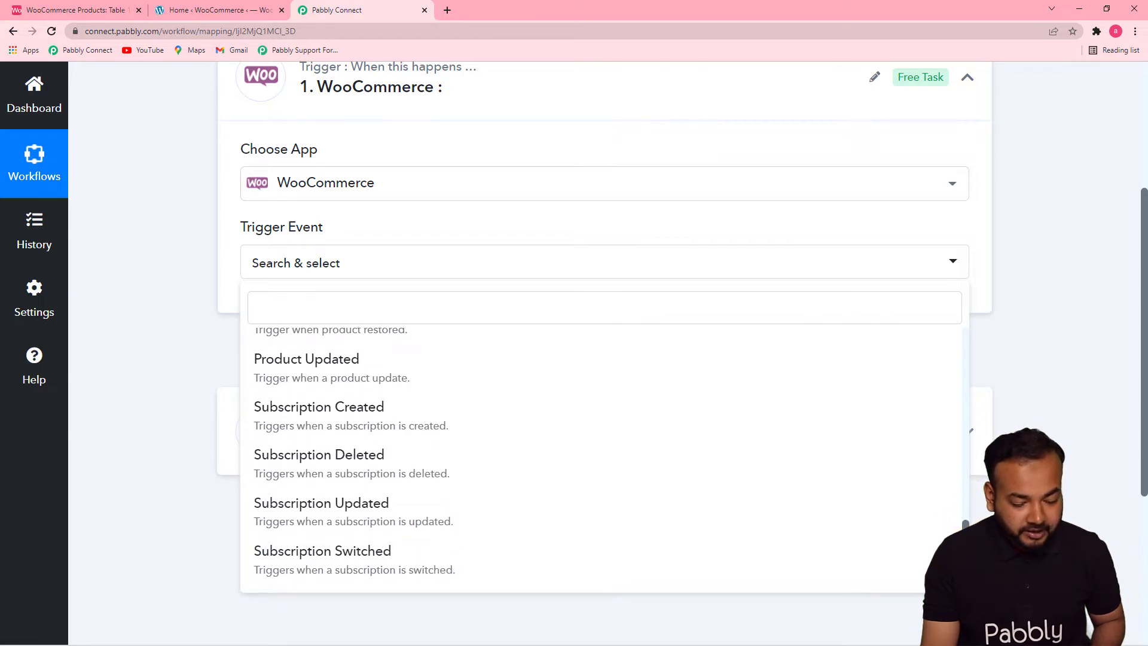
pyautogui.scroll(8, 300, 520)
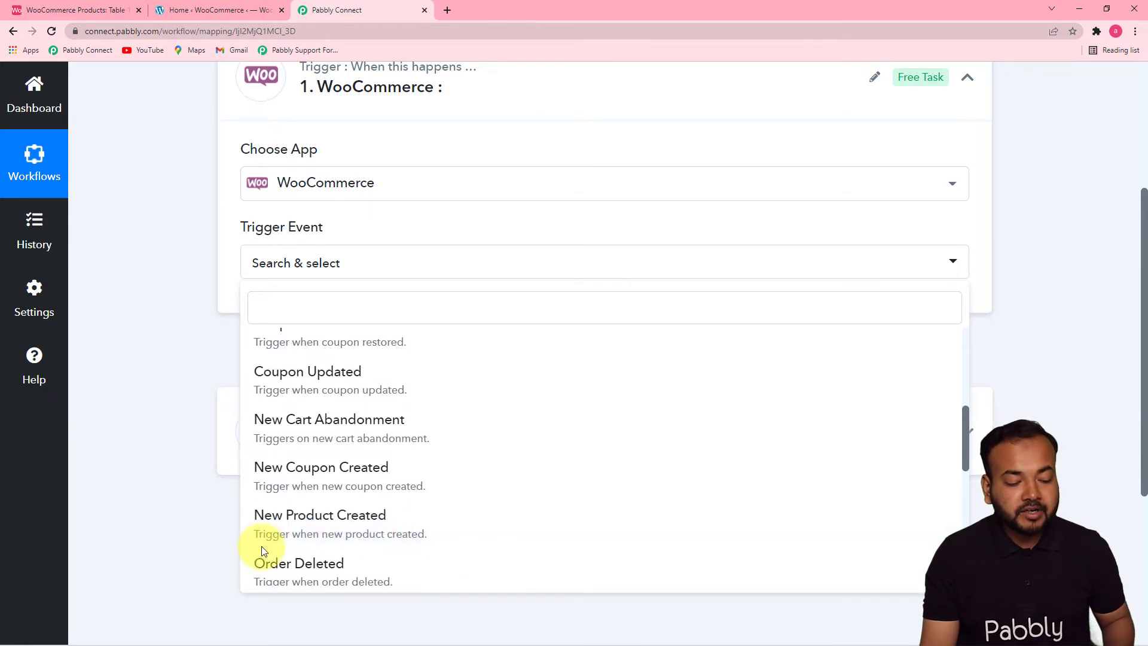
pyautogui.click(366, 533)
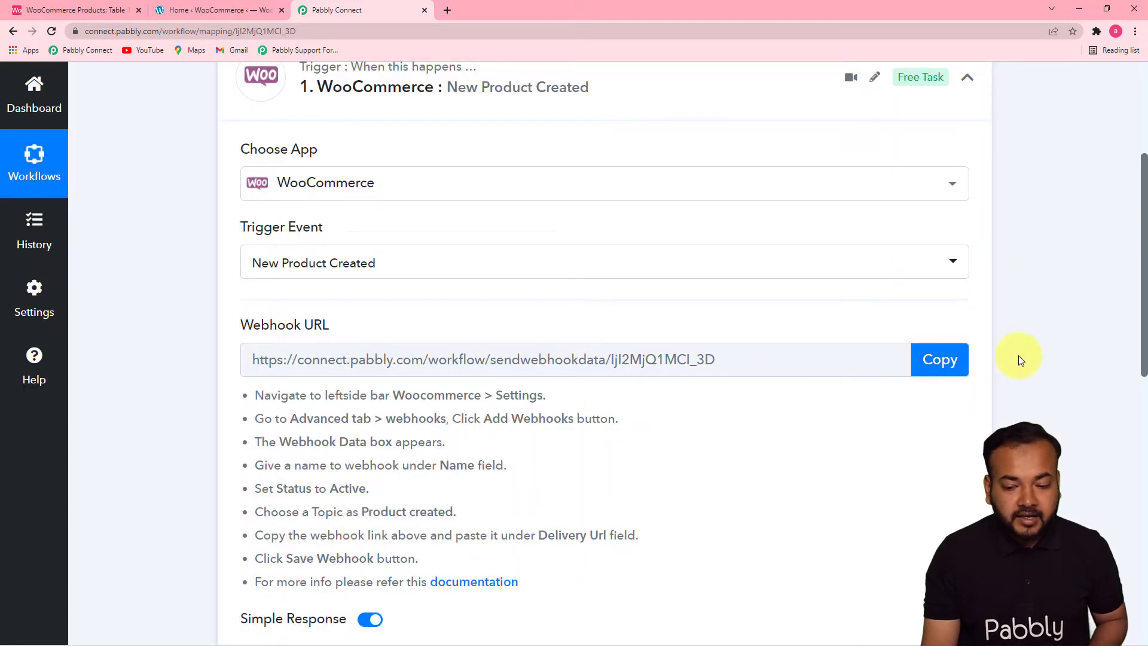
pyautogui.scroll(-2, 1142, 304)
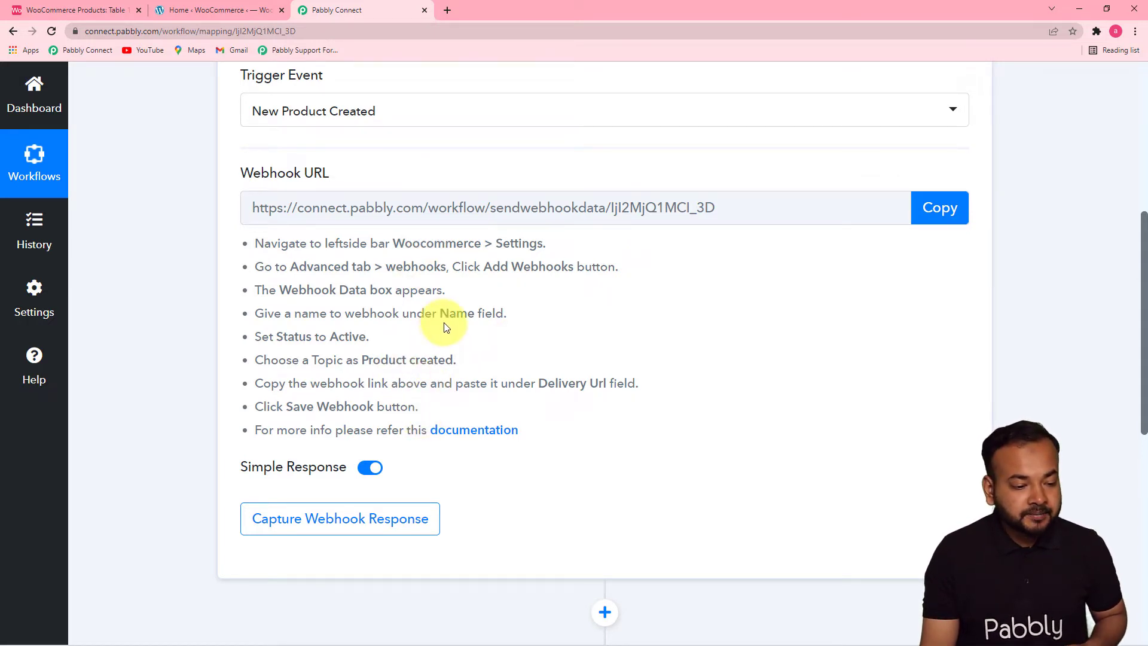
# - Switch to the WordPress admin and start a new webhook in WooCommerce's advanced webhook settings
pyautogui.click(189, 9)
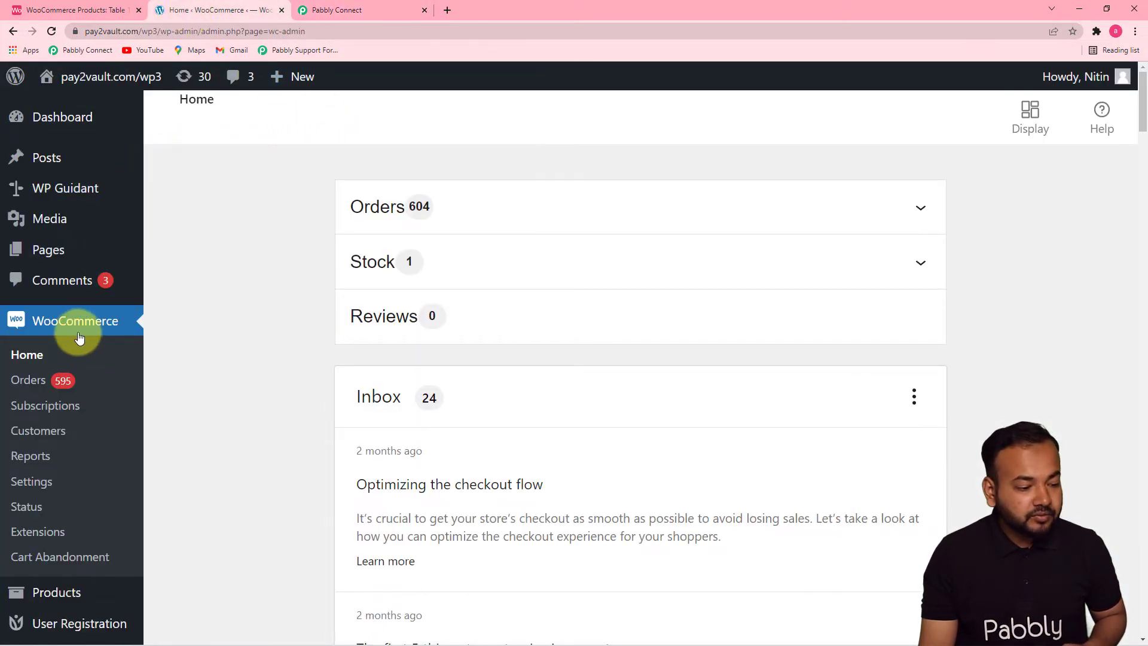
pyautogui.click(45, 489)
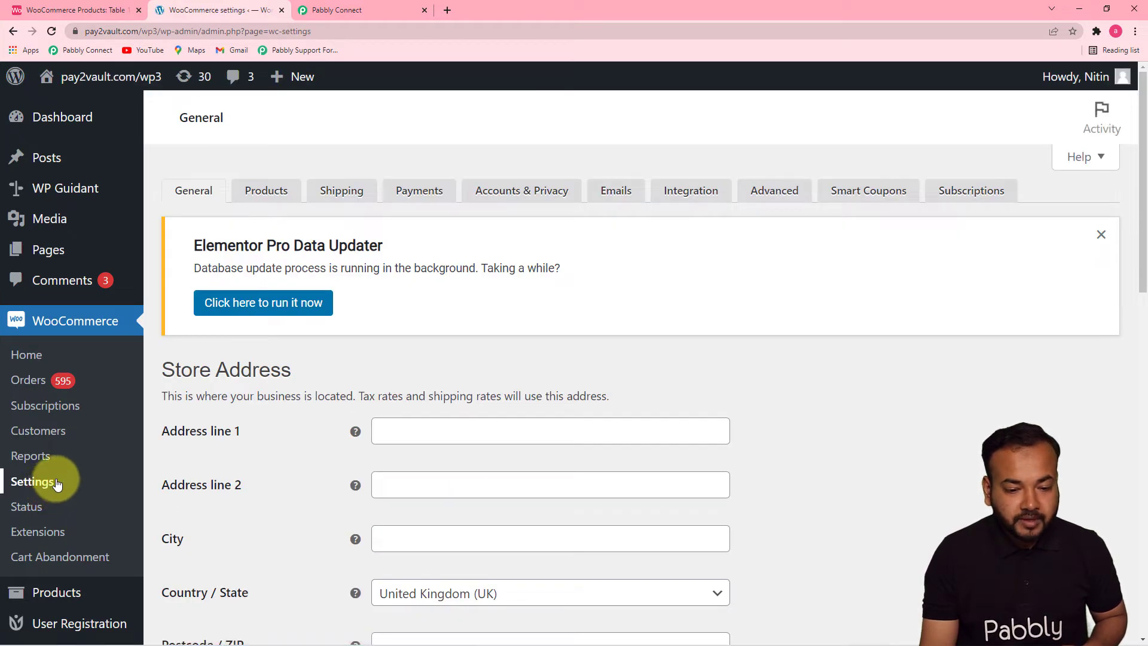
pyautogui.click(338, 11)
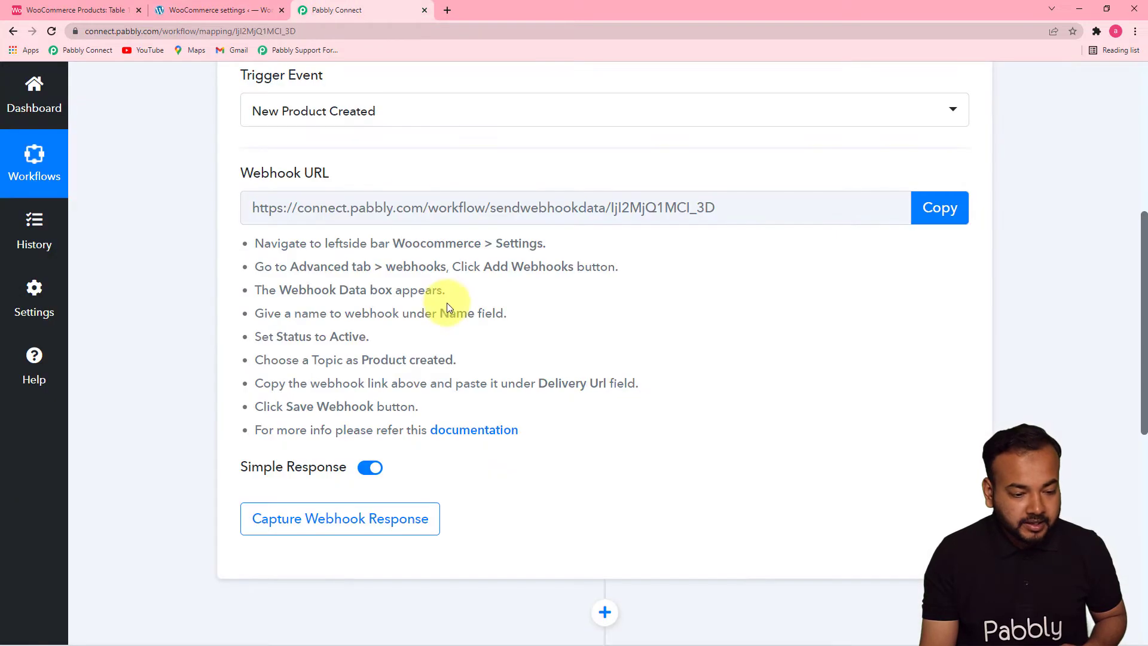
pyautogui.click(205, 15)
pyautogui.click(757, 191)
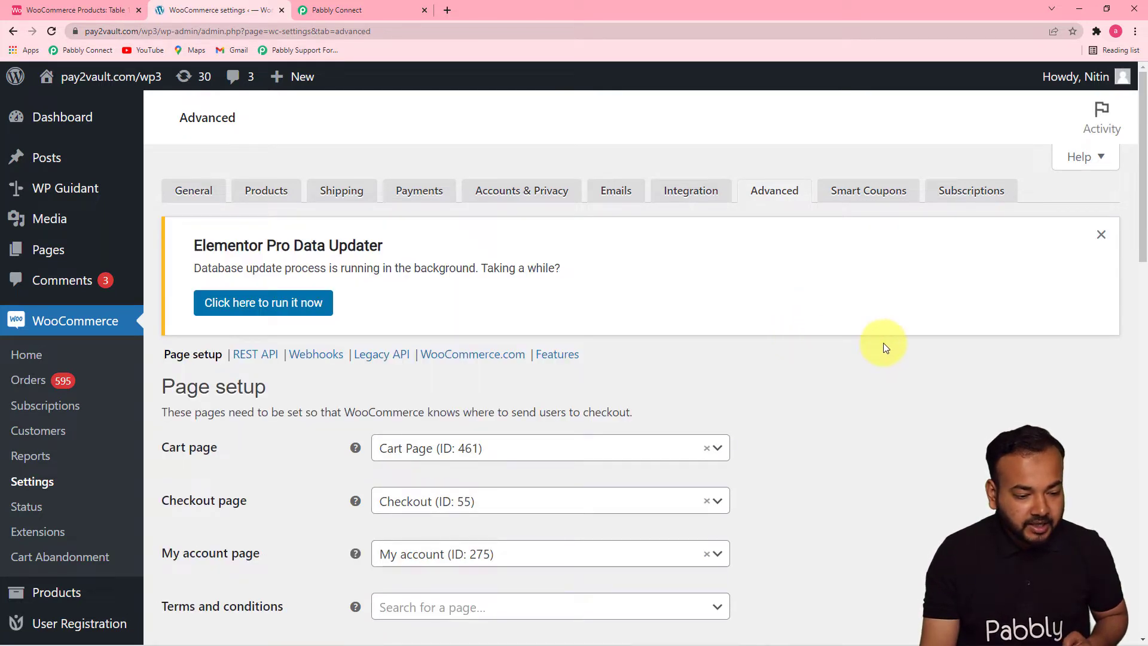
pyautogui.click(319, 356)
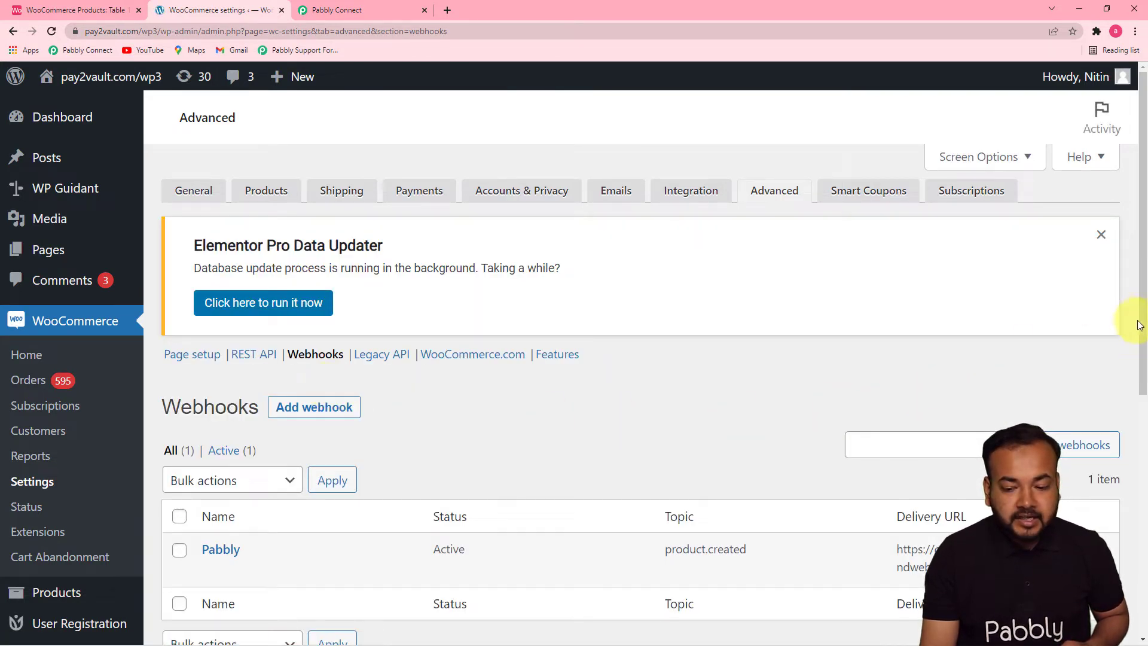
pyautogui.scroll(-2, 1139, 327)
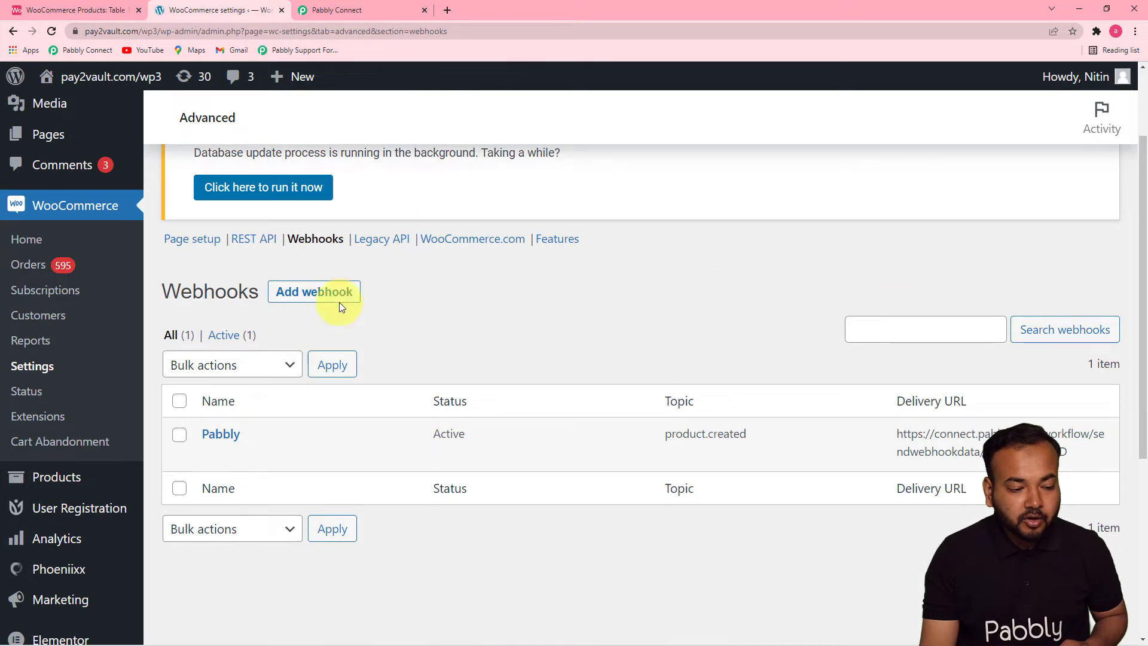
pyautogui.click(300, 296)
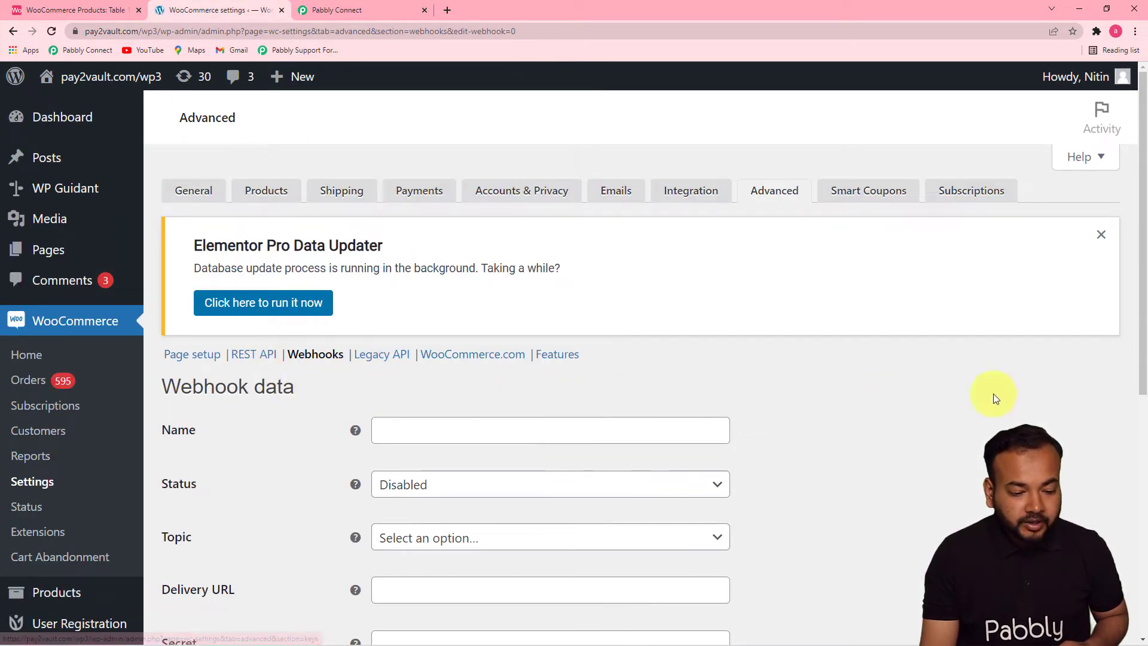
# - Name the new webhook "To Airtable" and set its status to Active
pyautogui.moveTo(1142, 363); pyautogui.dragTo(1130, 440)
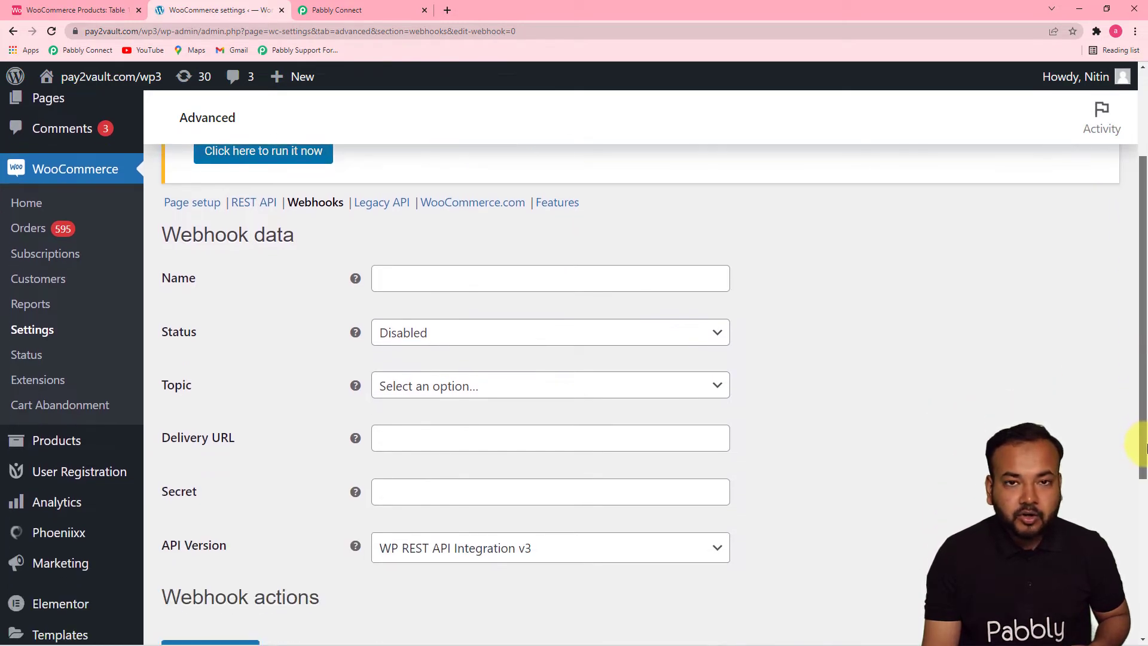
pyautogui.click(530, 284)
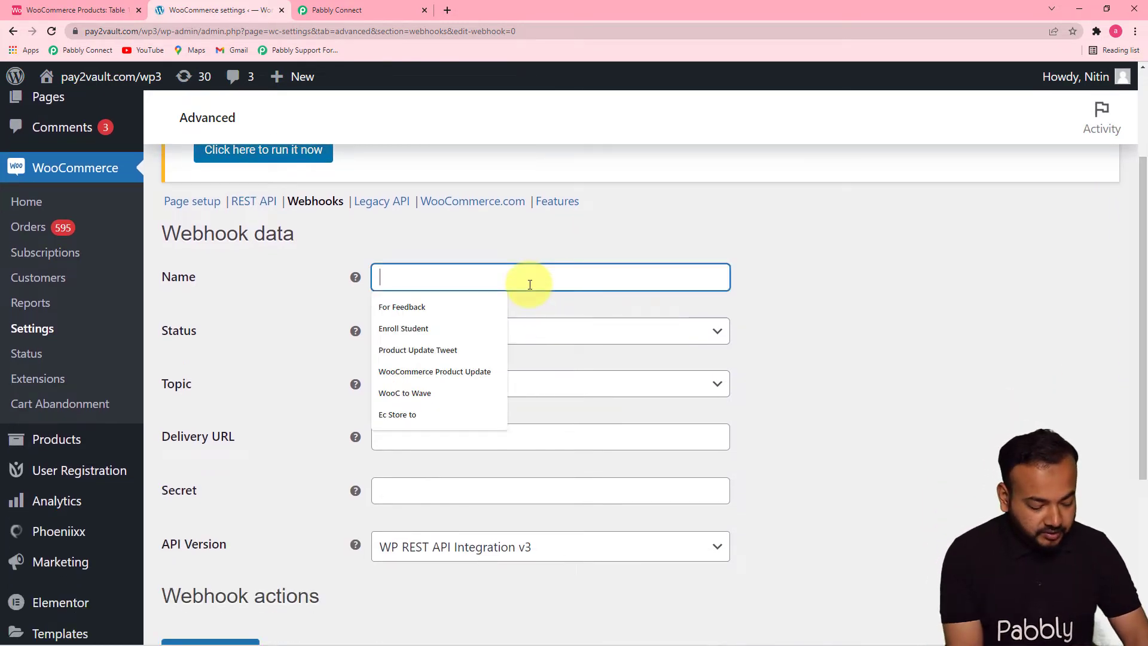
pyautogui.write('To Ait')
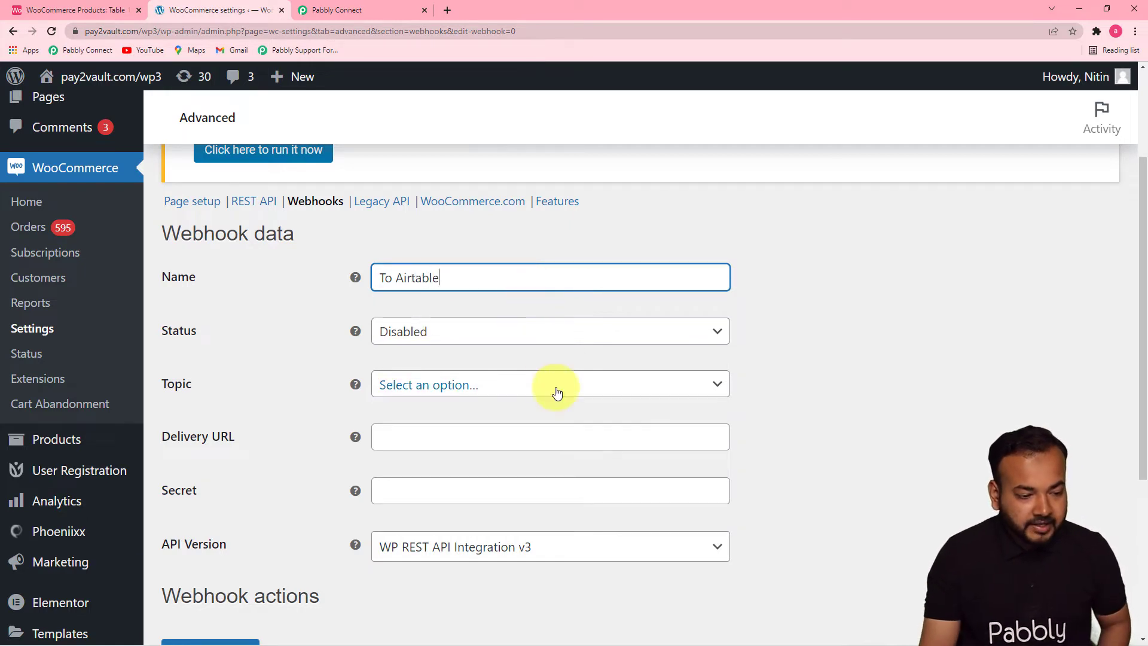
pyautogui.click(411, 323)
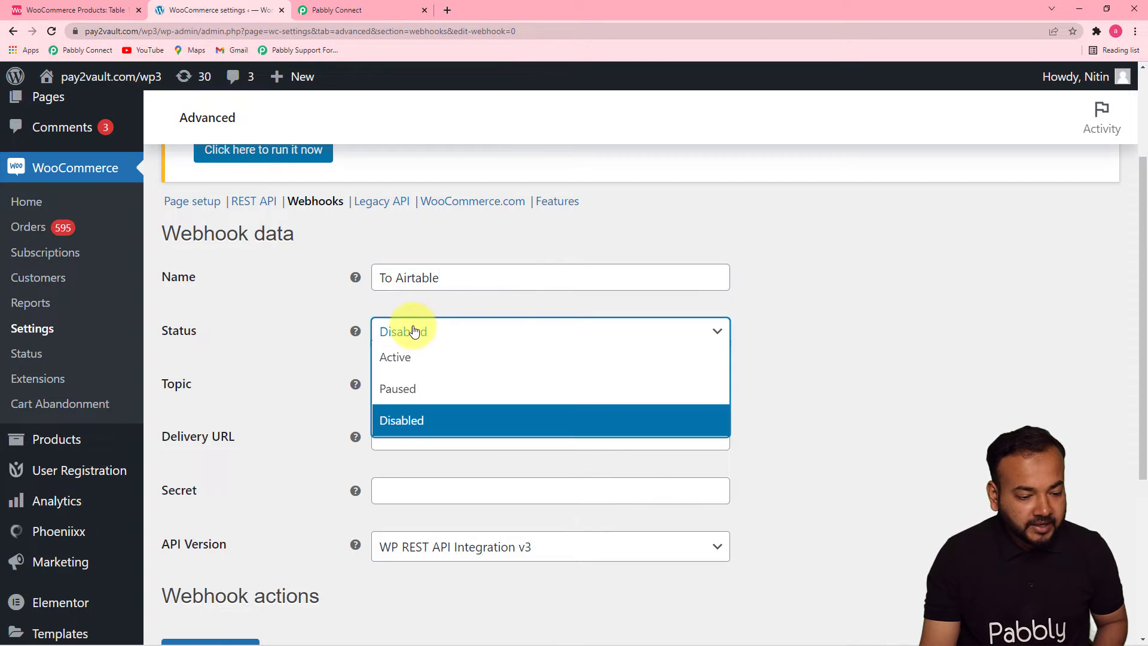
pyautogui.click(403, 360)
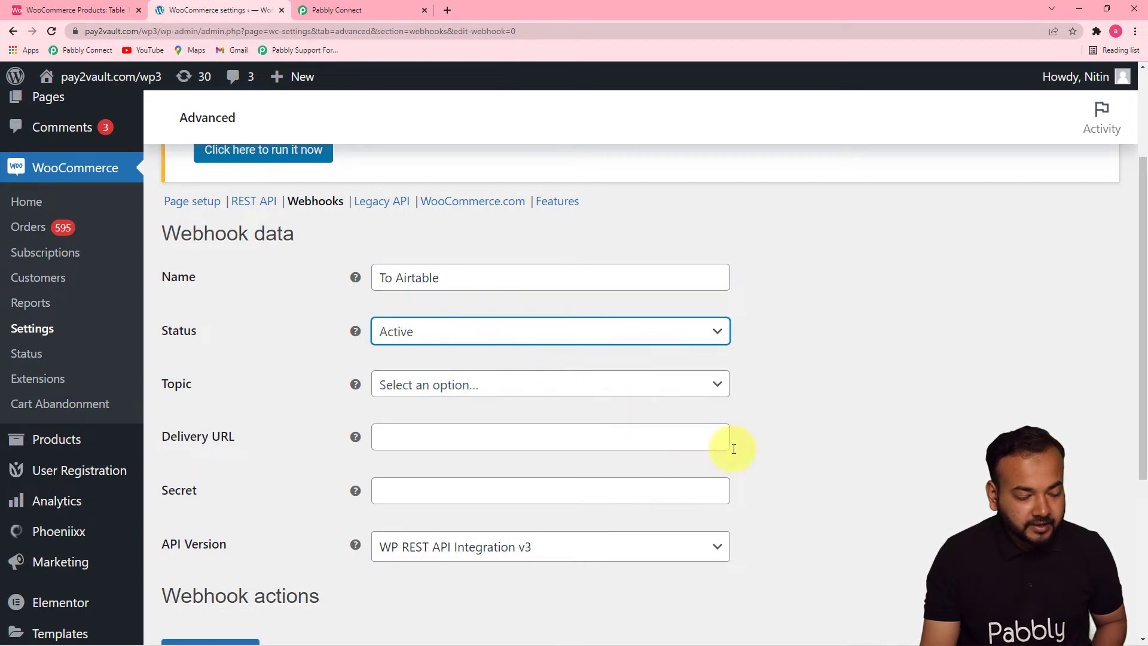
# - Check the required topic in Pabbly Connect's instructions and set the webhook's topic to Product created
pyautogui.click(649, 388)
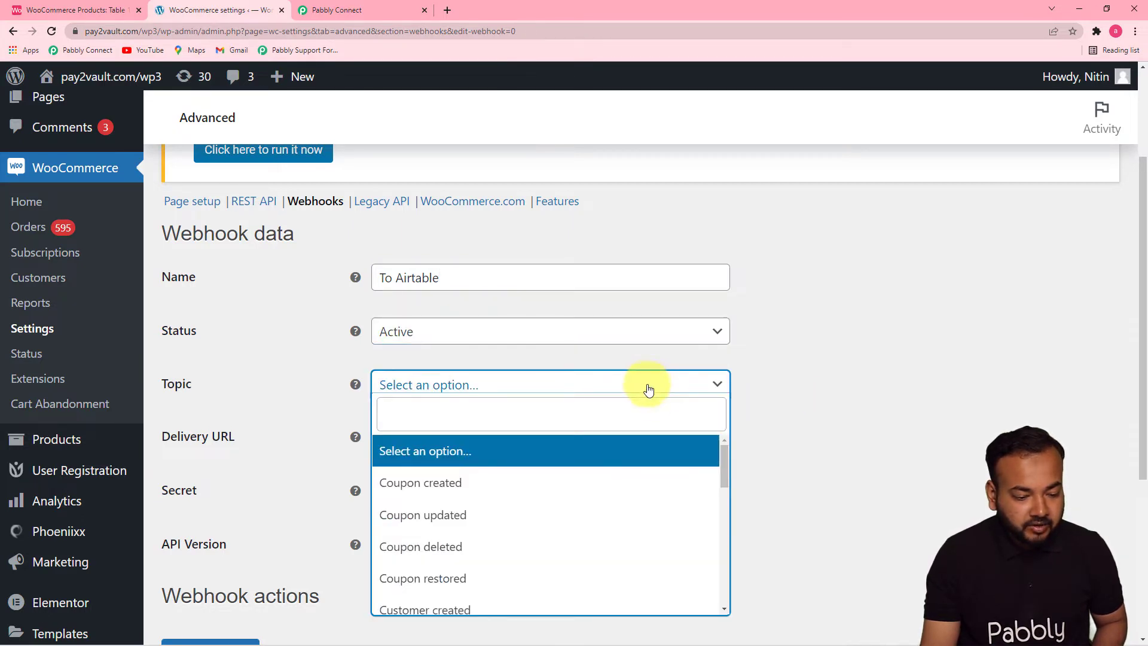
pyautogui.click(366, 11)
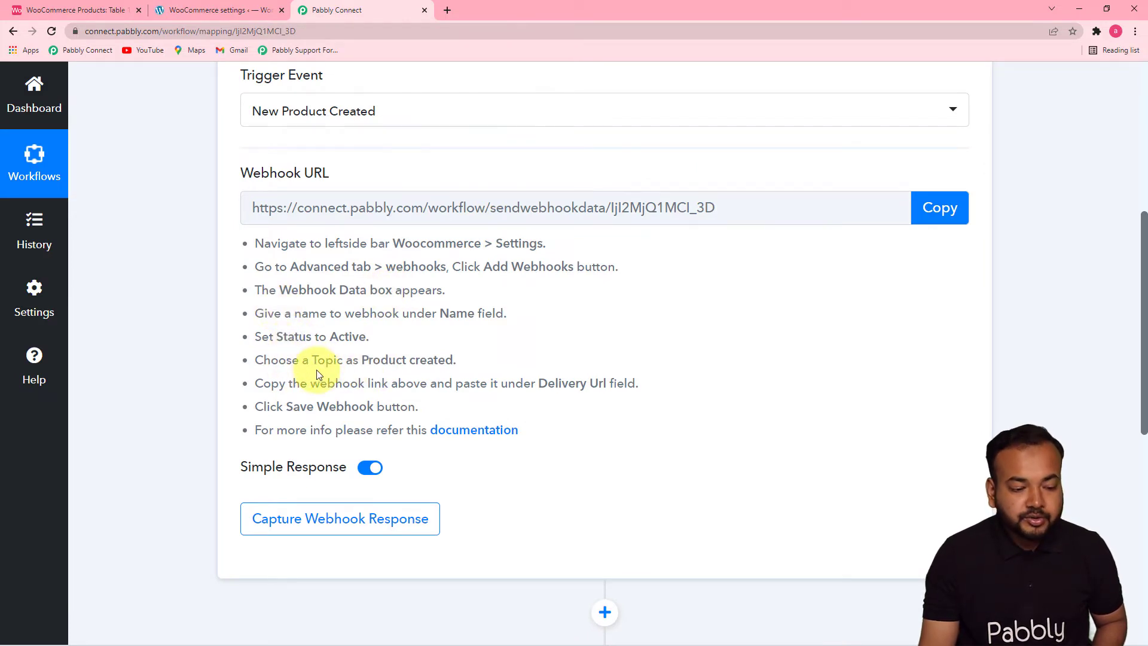
pyautogui.click(251, 12)
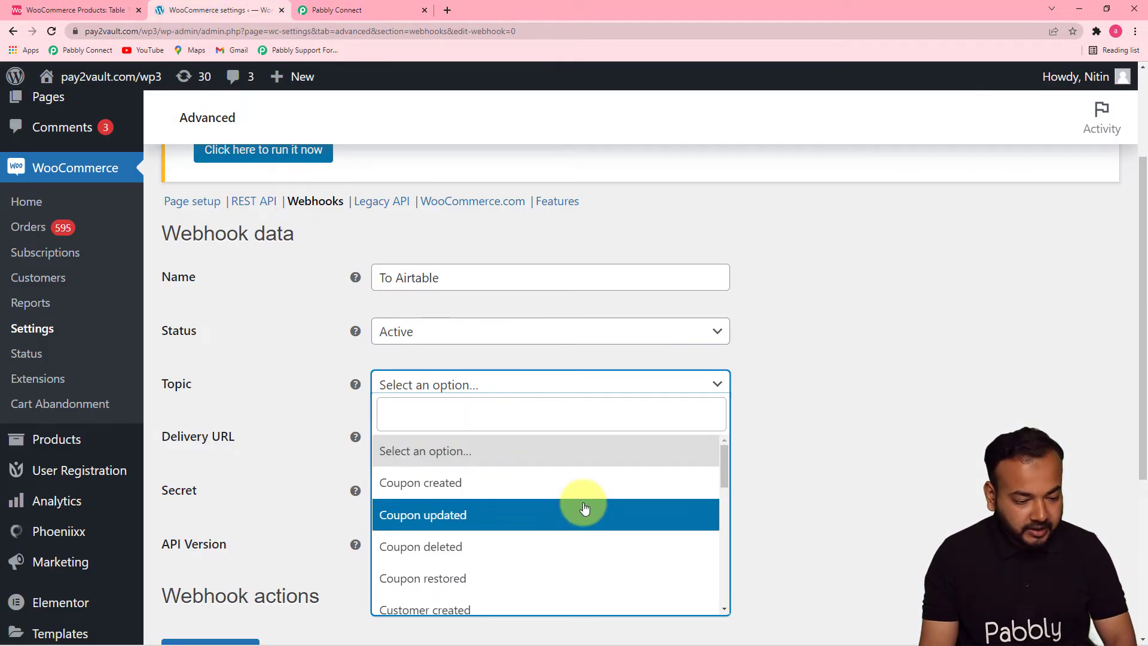
pyautogui.moveTo(723, 453); pyautogui.dragTo(723, 535)
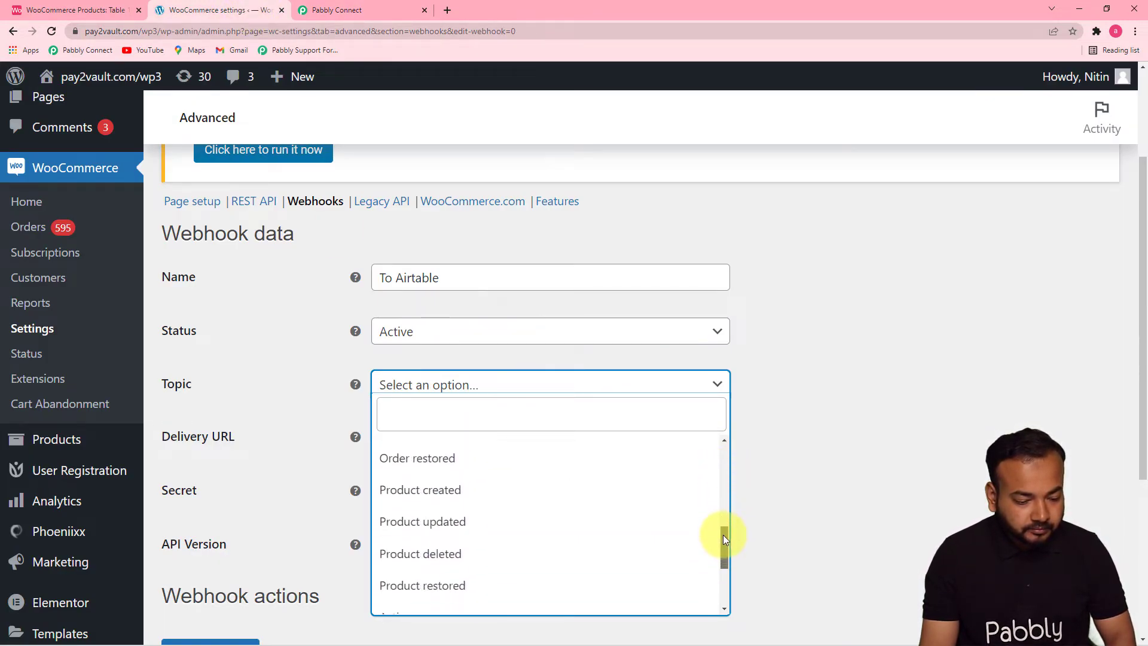
pyautogui.click(431, 496)
# - Copy the webhook URL from the Pabbly Connect trigger and paste it as the WooCommerce webhook's delivery URL
pyautogui.scroll(-2, 789, 447)
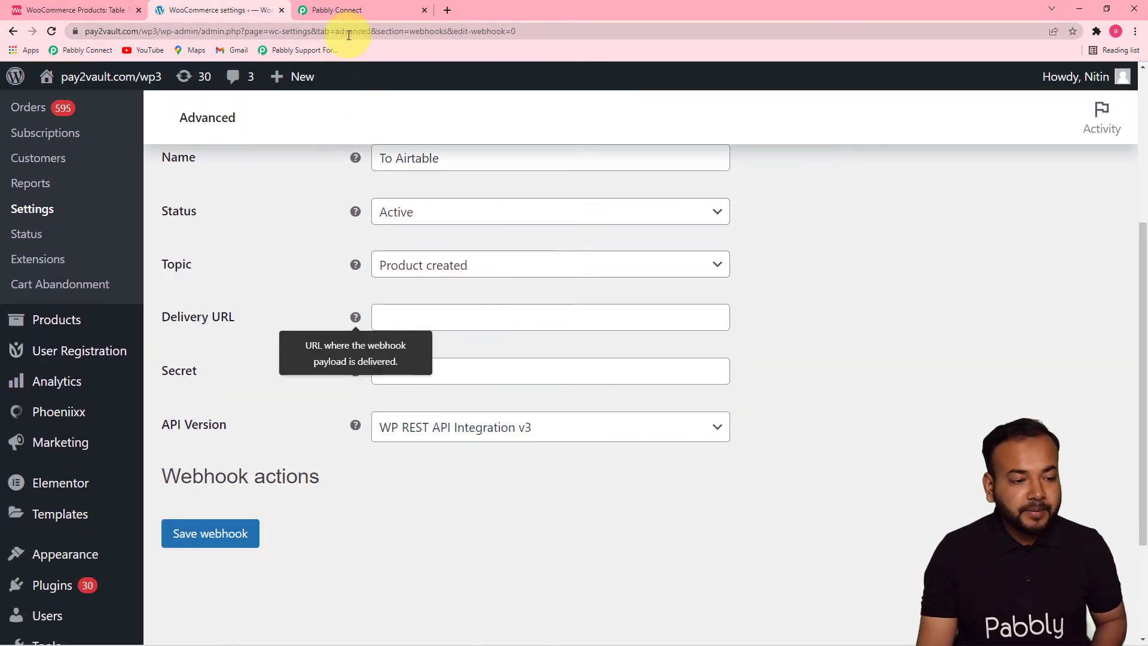
pyautogui.click(347, 6)
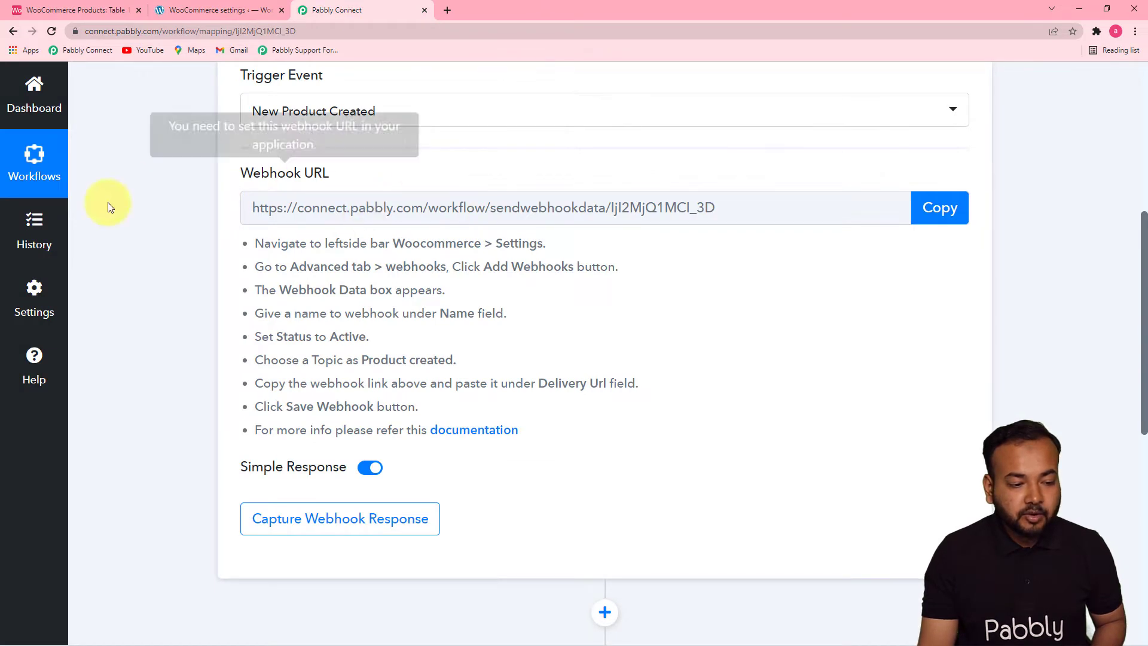
pyautogui.click(951, 208)
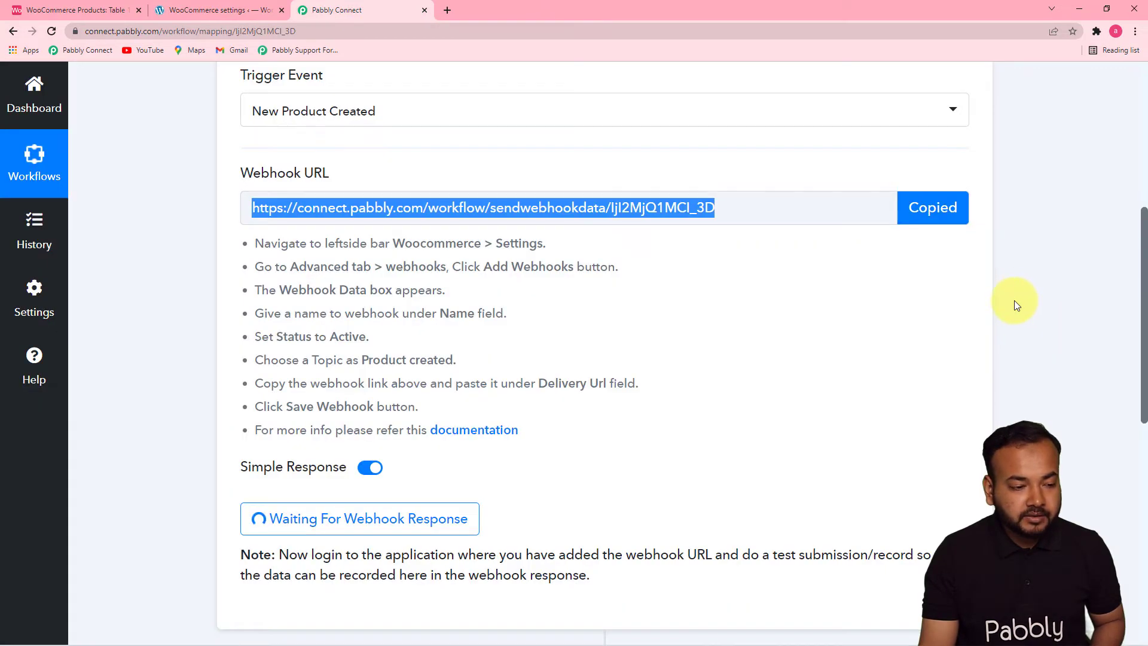
pyautogui.click(228, 10)
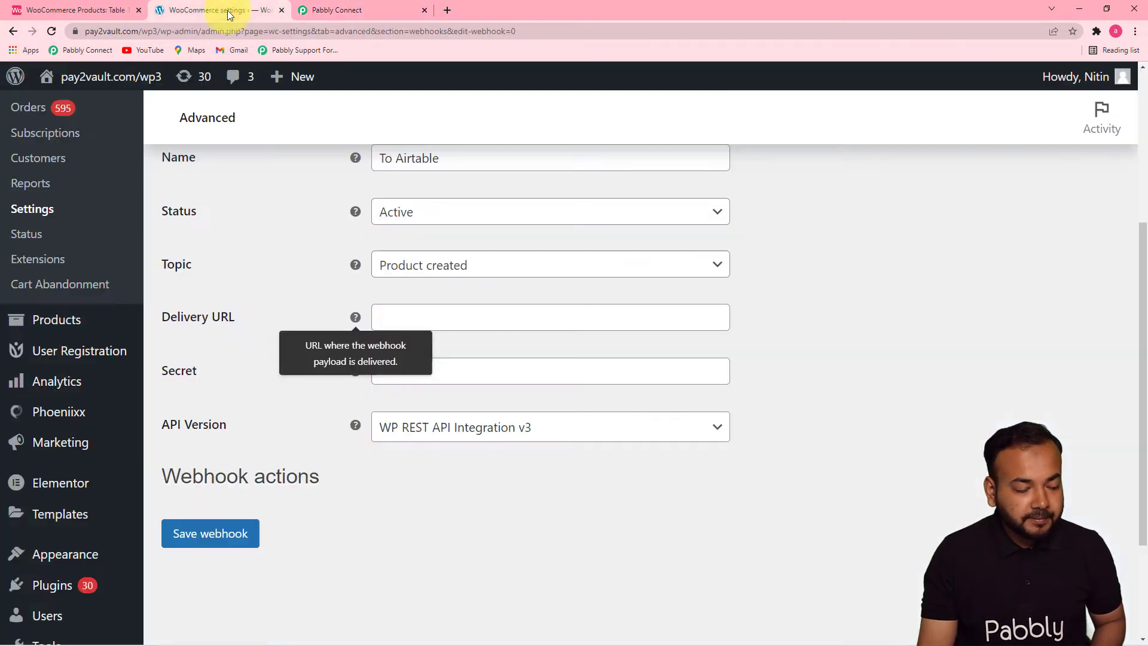
pyautogui.rightClick(421, 319)
pyautogui.click(453, 413)
pyautogui.click(813, 399)
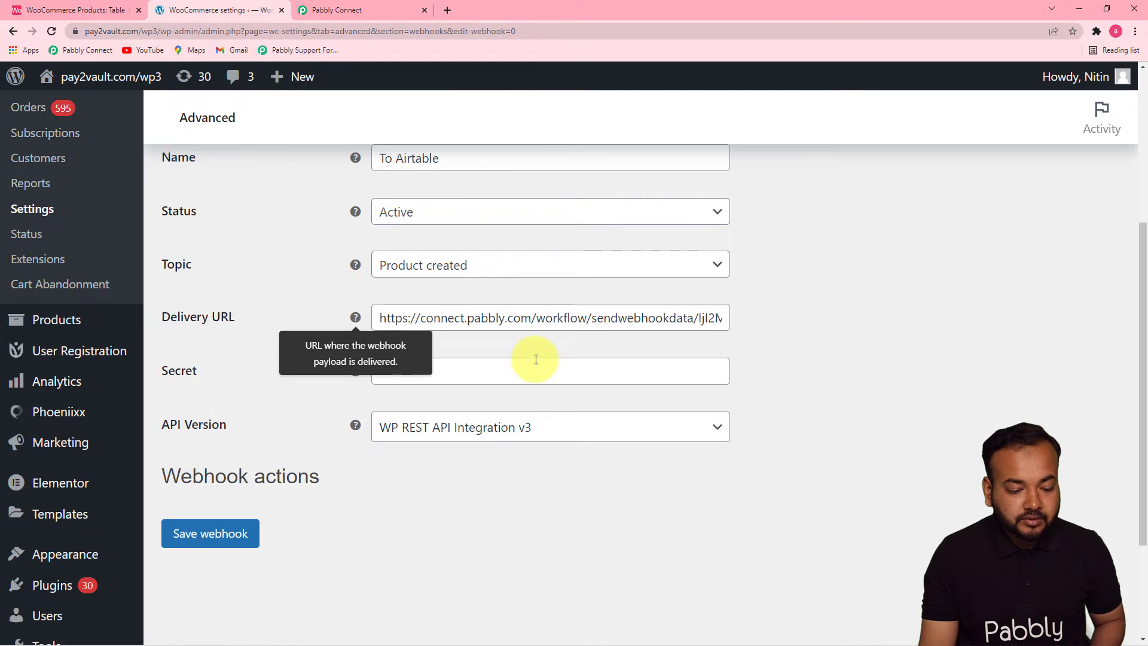
# - Save the WooCommerce webhook and switch to Pabbly Connect to view the trigger's received response
pyautogui.click(207, 533)
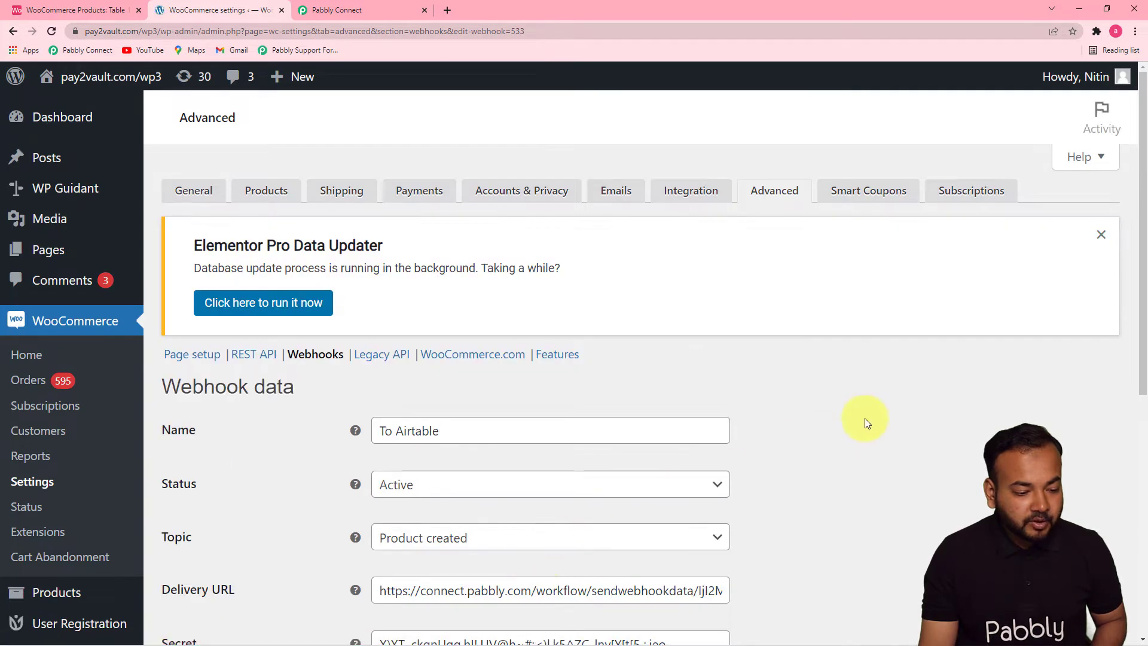
pyautogui.click(375, 7)
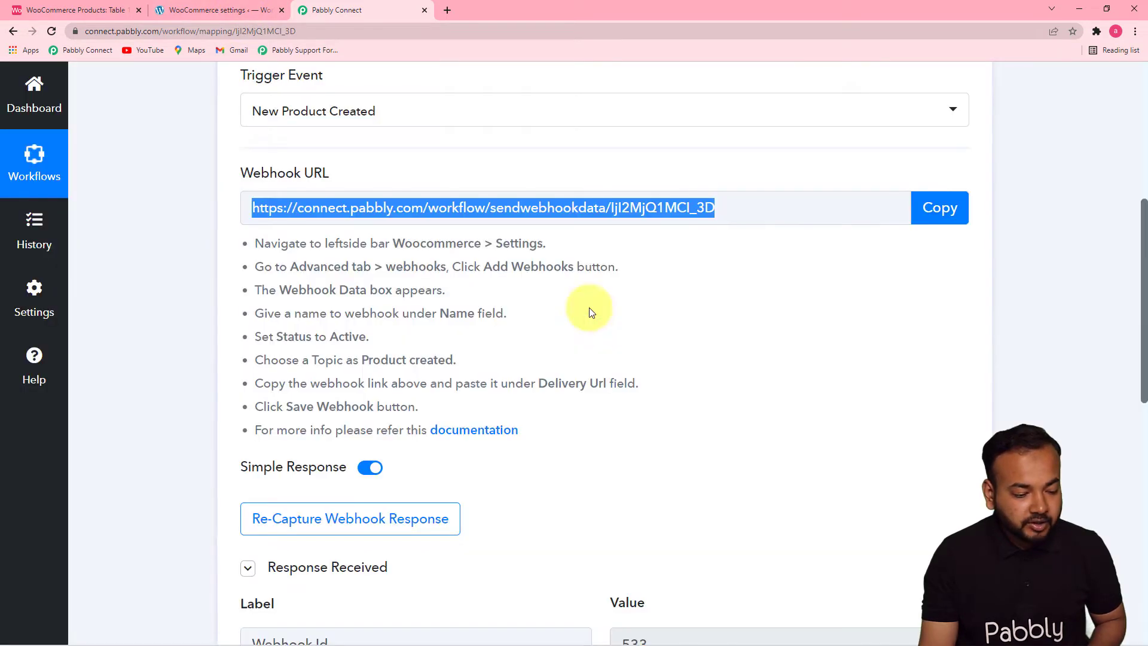
pyautogui.scroll(-3, 1136, 299)
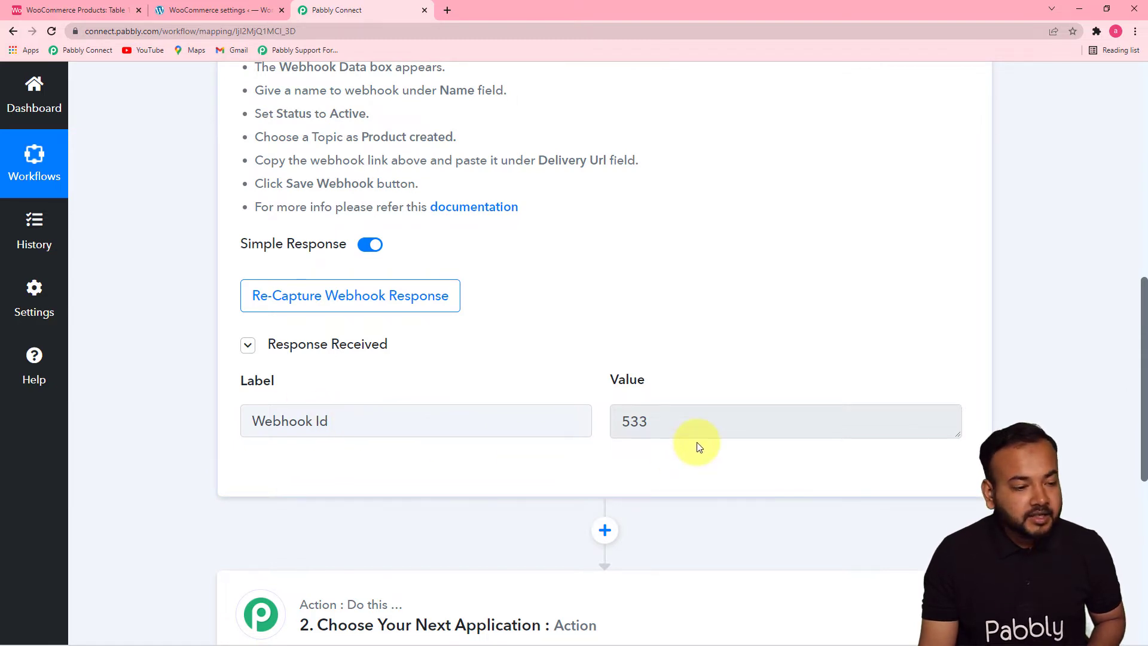
# - Start recapturing the trigger's webhook response in Pabbly Connect, and switch to WooCommerce to open a new product form
pyautogui.click(351, 296)
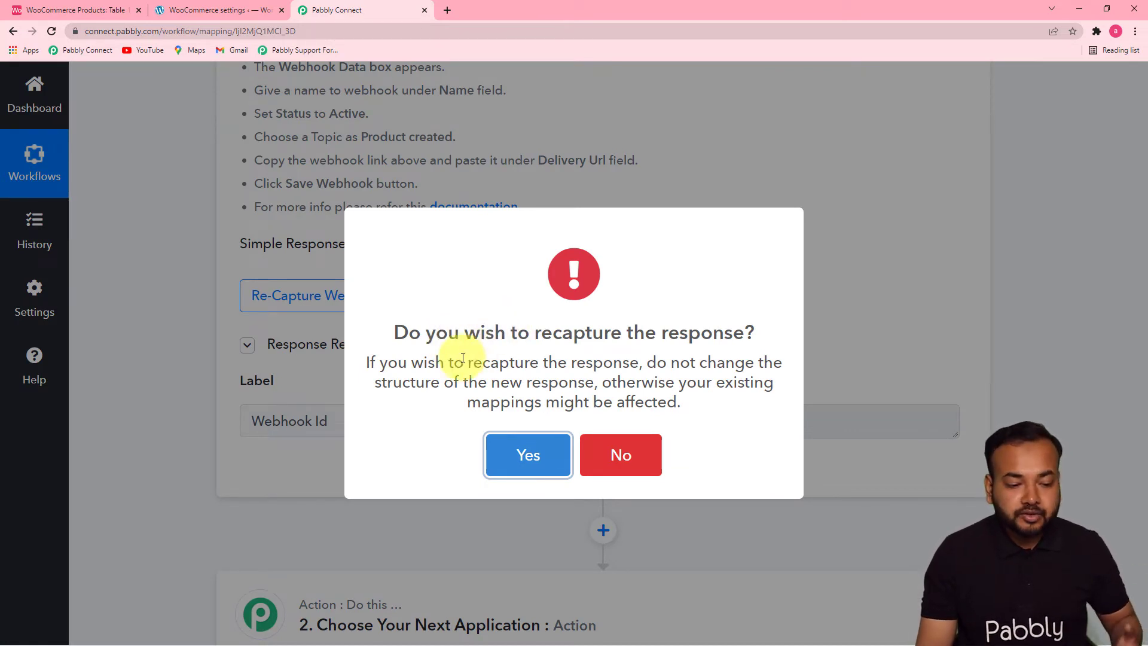
pyautogui.click(519, 470)
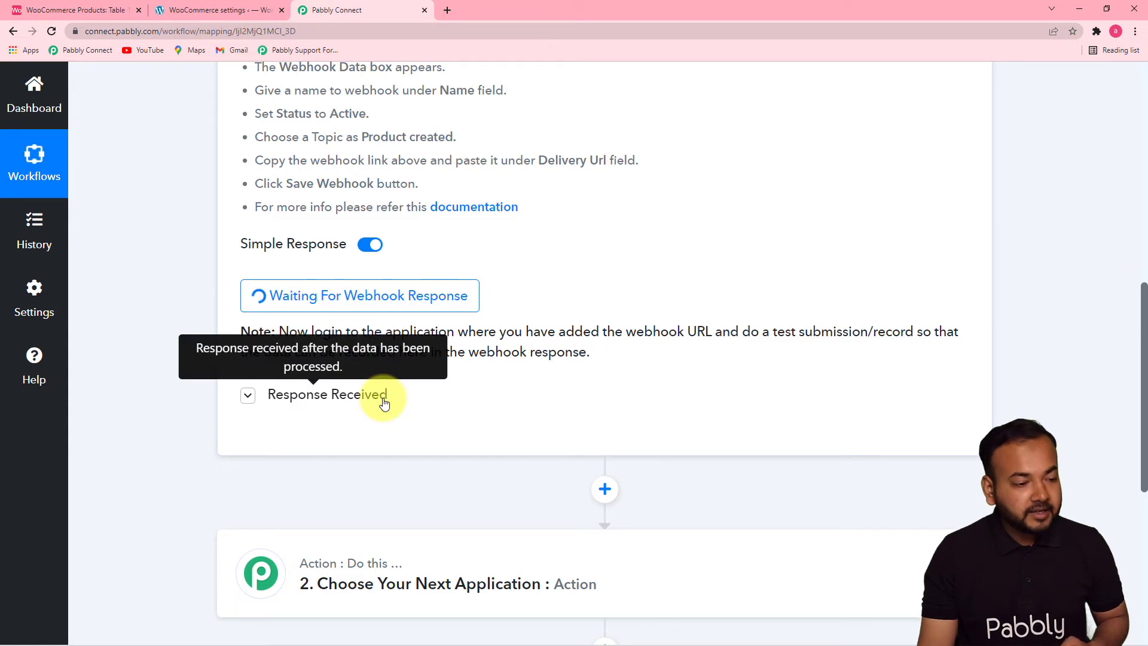
pyautogui.click(191, 13)
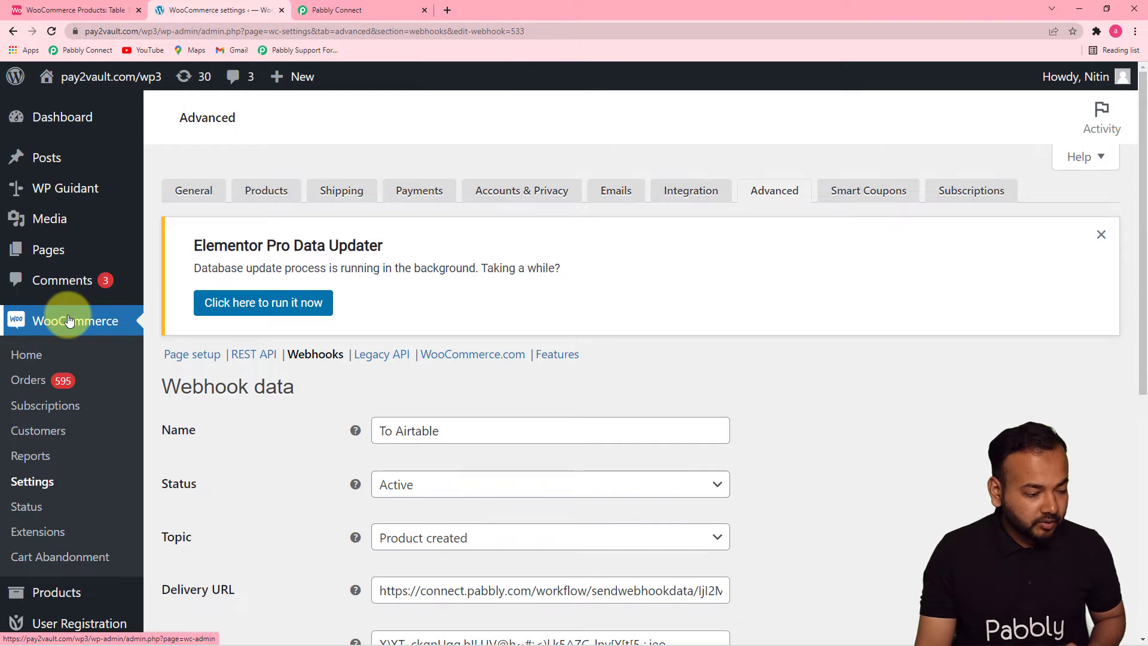
pyautogui.scroll(-2, 46, 457)
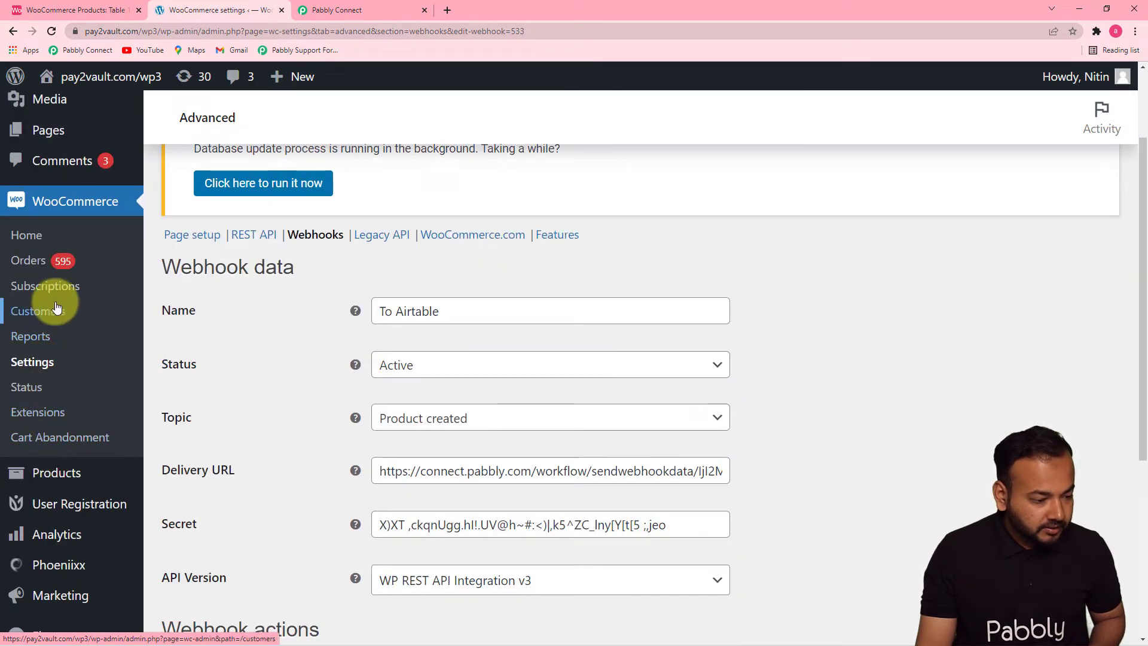
pyautogui.moveTo(54, 470)
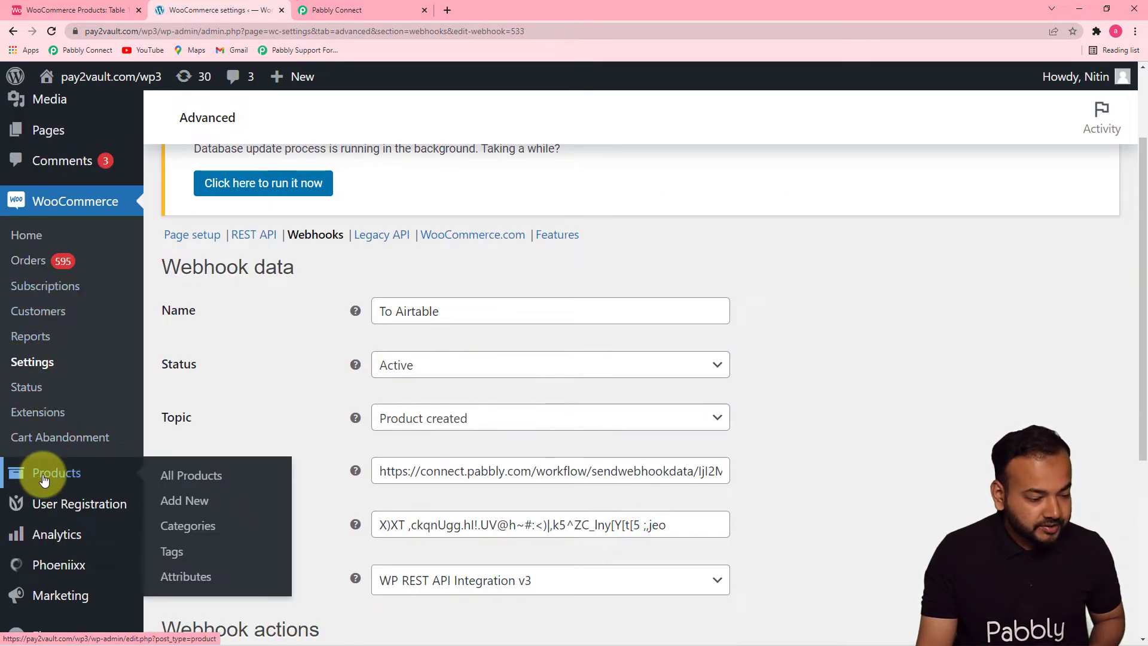
pyautogui.click(181, 508)
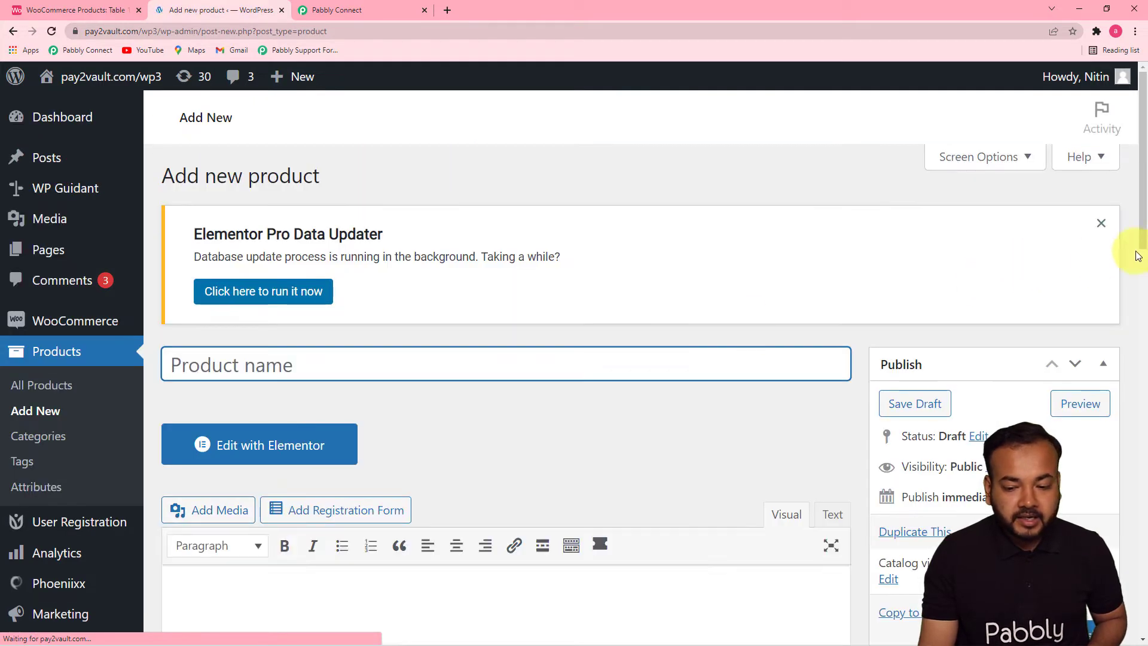
# - Fill in the HD camera drone's name, description, regular price 40000, sale price 35000 and category Digital, and publish the product
pyautogui.moveTo(1144, 235); pyautogui.dragTo(1144, 281)
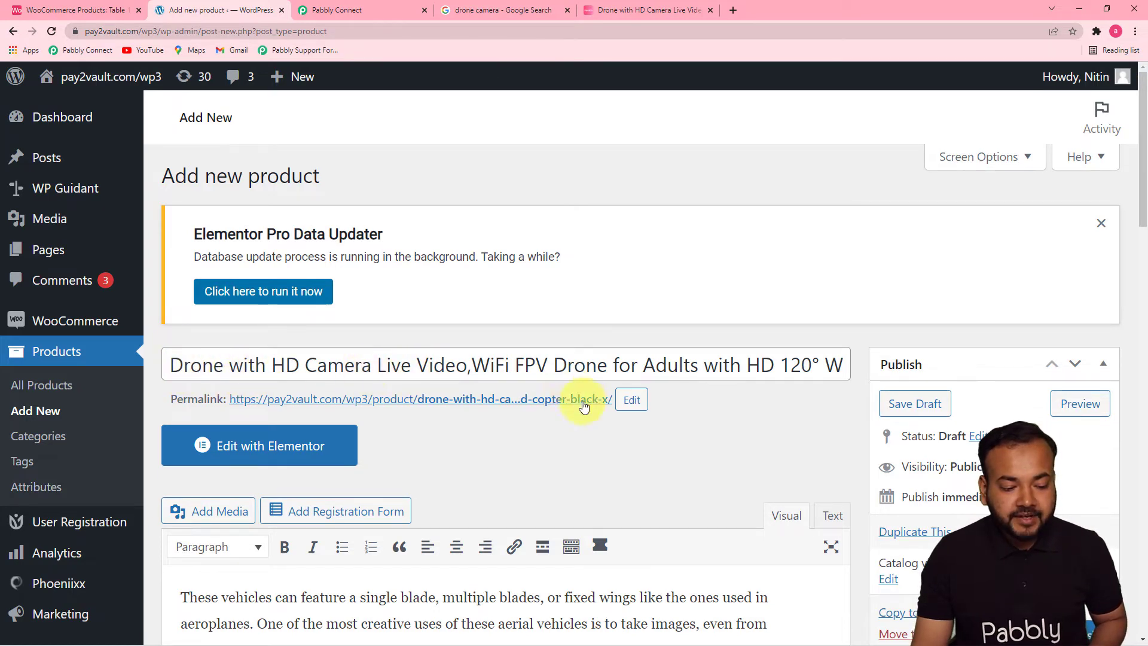
pyautogui.moveTo(1144, 218); pyautogui.dragTo(1141, 270)
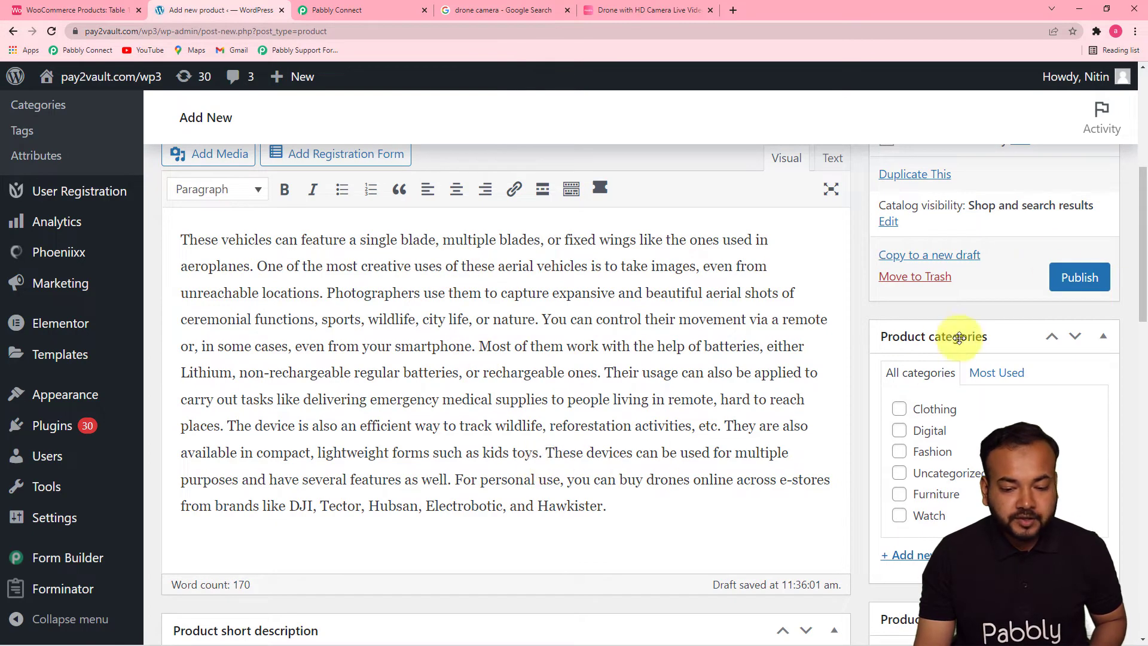
pyautogui.moveTo(1144, 232); pyautogui.dragTo(1143, 379)
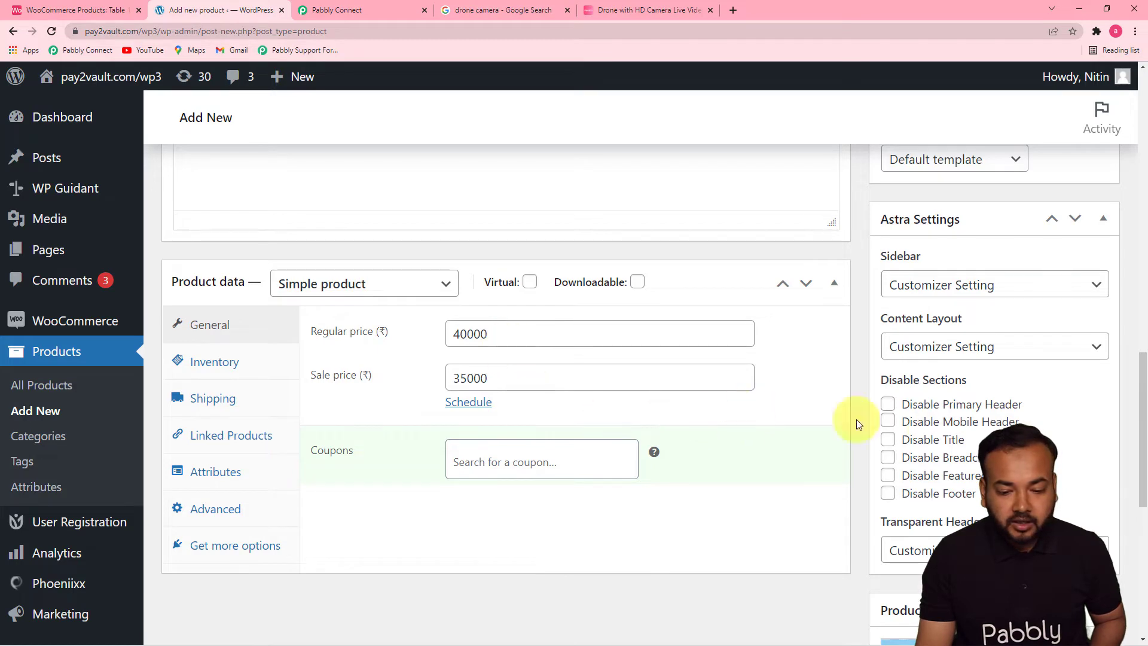
pyautogui.moveTo(1140, 377); pyautogui.dragTo(1135, 216)
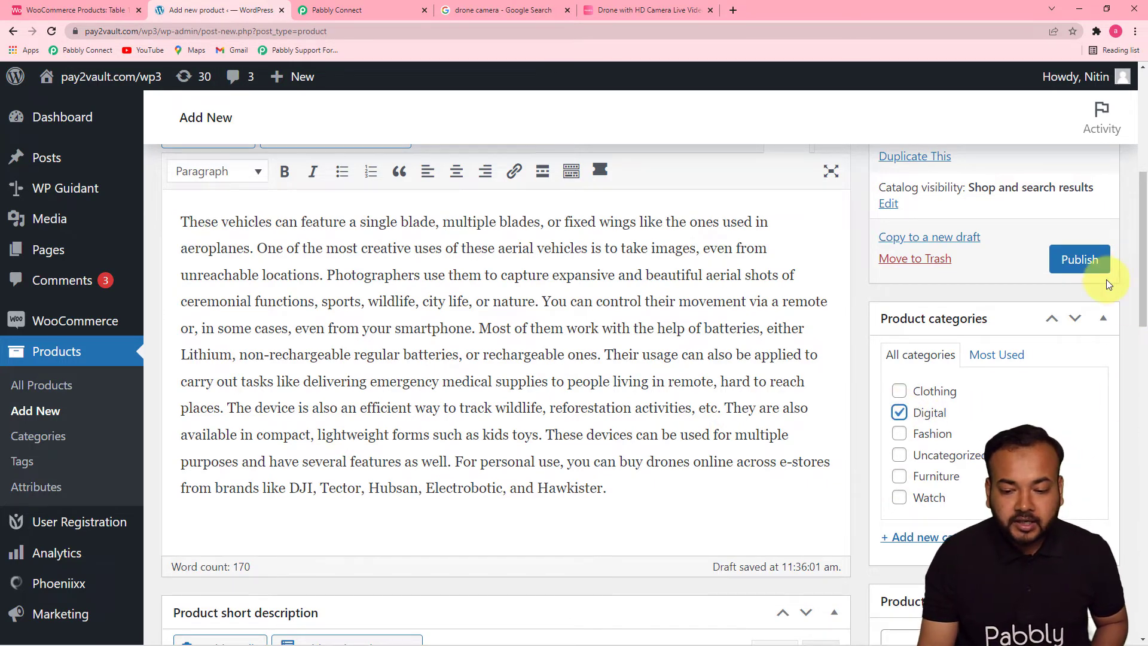
pyautogui.scroll(1, 1142, 251)
pyautogui.click(1098, 342)
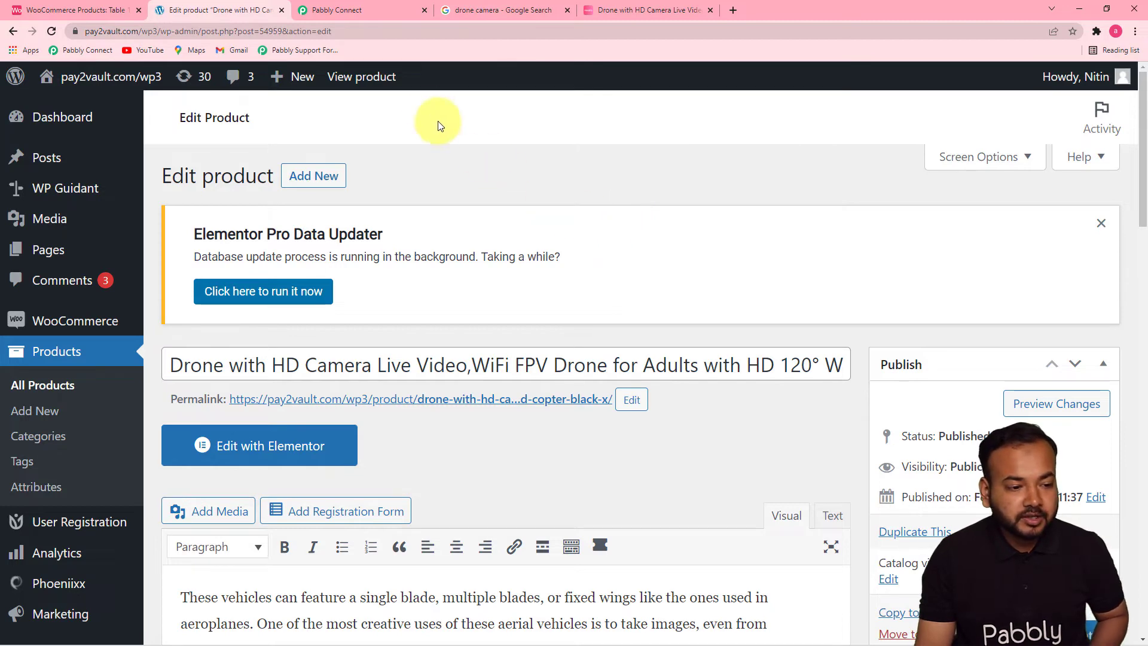
# - Examine the product data in Pabbly Connect's received webhook response and check the fields of the WooCommerce Products table in Airtable
pyautogui.click(397, 16)
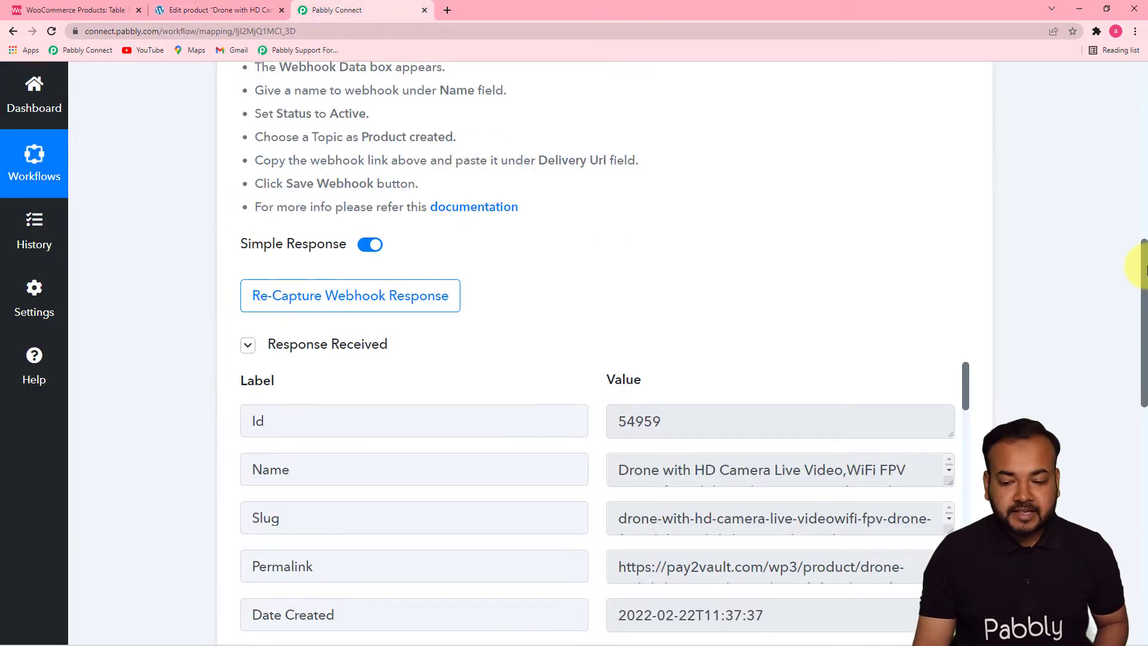
pyautogui.moveTo(1142, 271); pyautogui.dragTo(1142, 340)
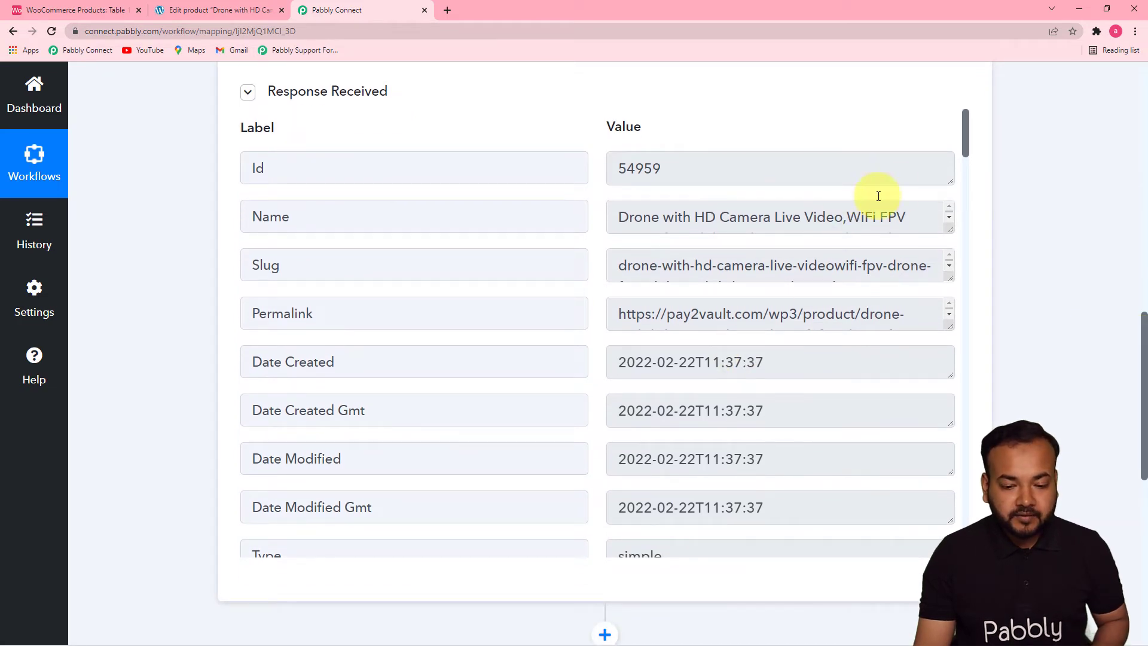
pyautogui.moveTo(964, 146)
pyautogui.mouseDown()
pyautogui.moveTo(964, 156)
pyautogui.moveTo(966, 145)
pyautogui.mouseUp()
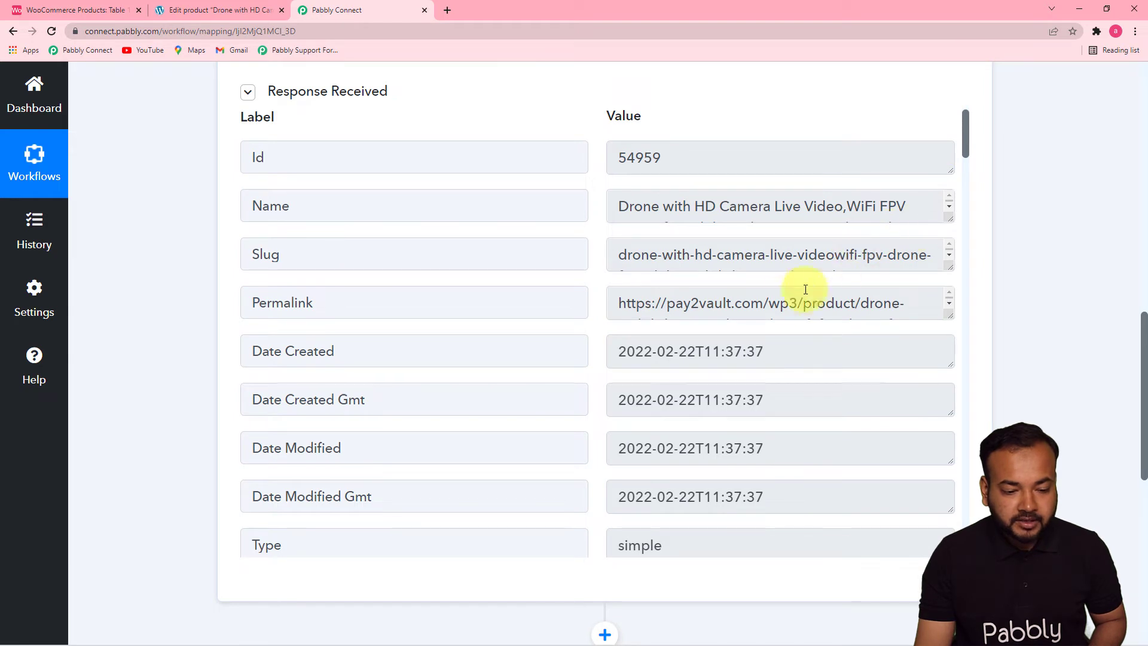
pyautogui.moveTo(967, 157); pyautogui.dragTo(969, 174)
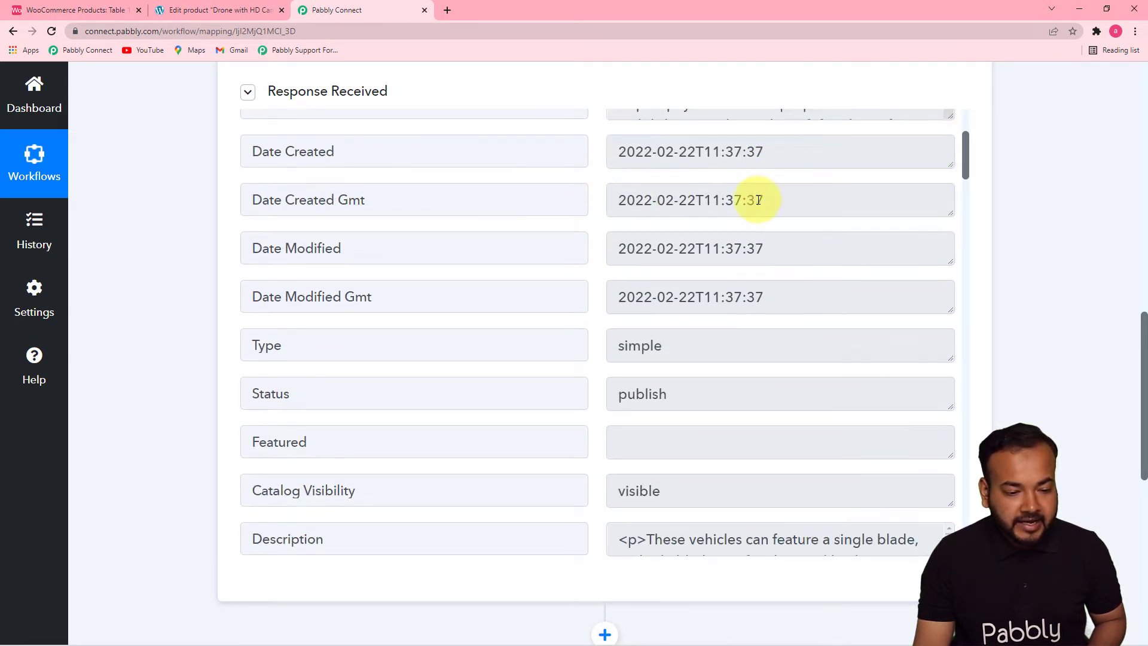
pyautogui.moveTo(966, 163); pyautogui.dragTo(951, 531)
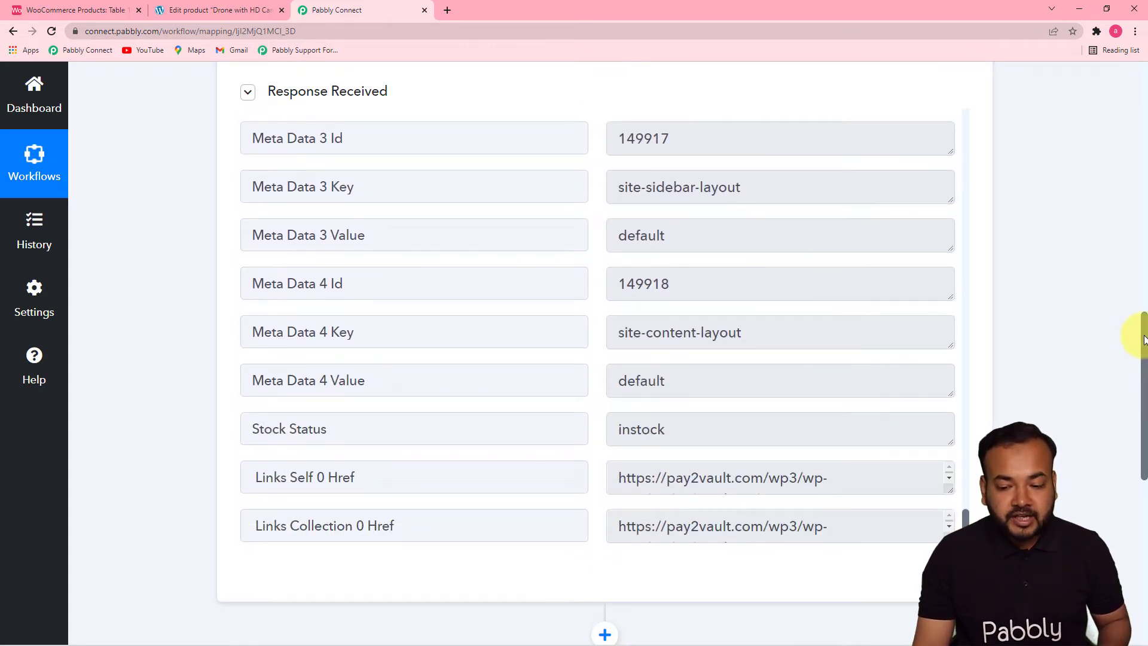
pyautogui.moveTo(1144, 344); pyautogui.dragTo(1141, 410)
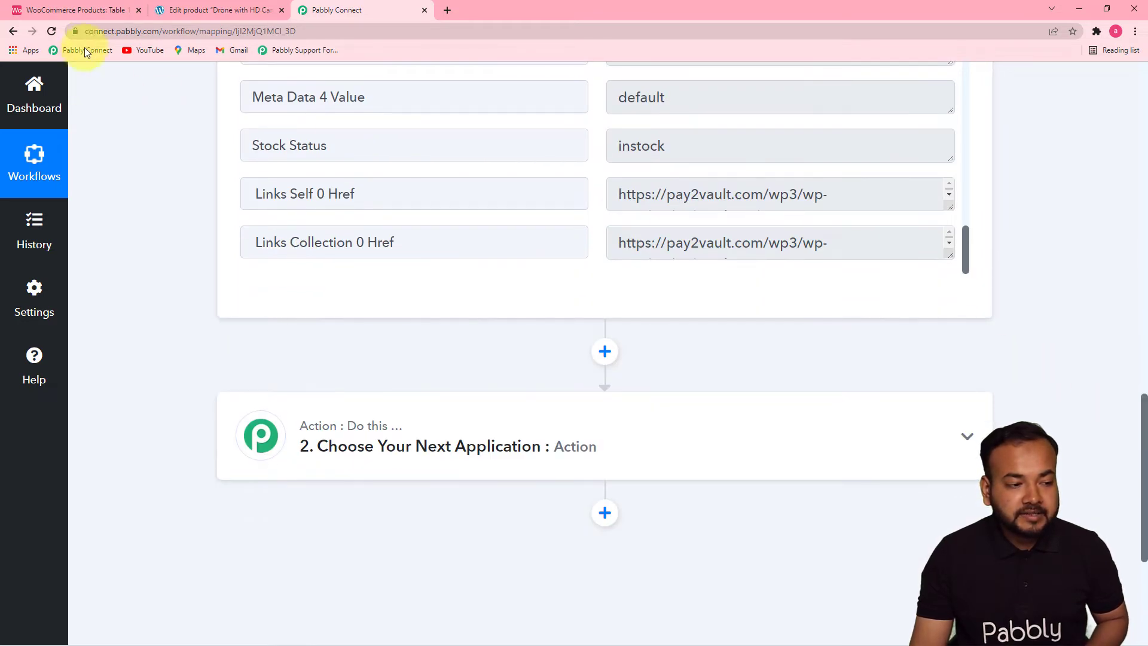
pyautogui.click(91, 11)
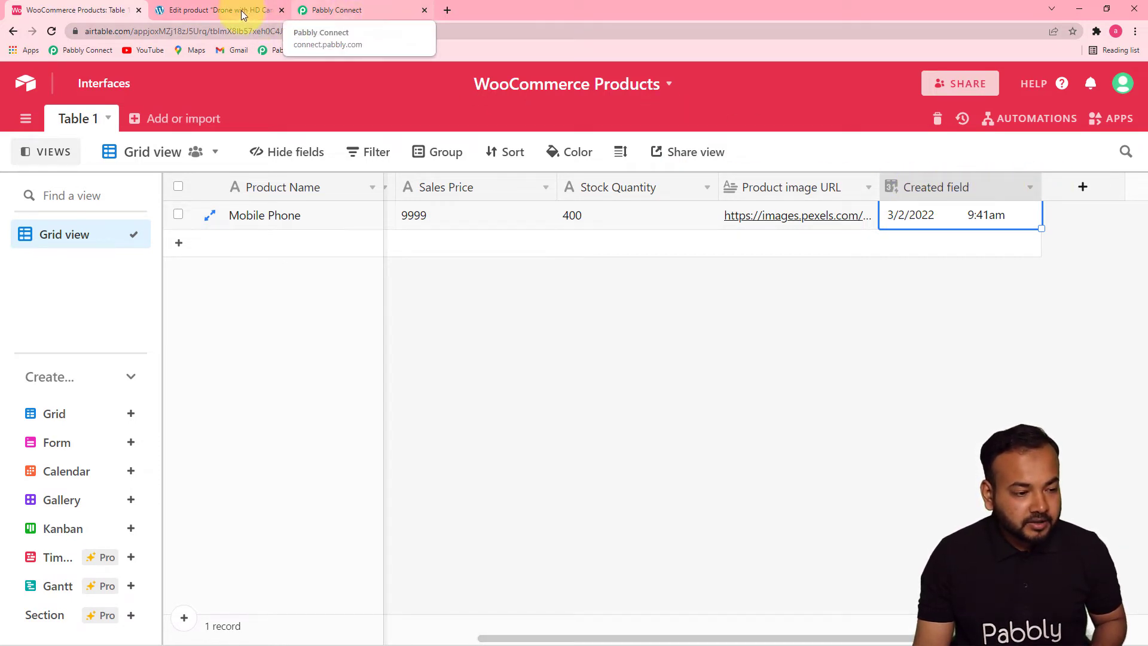
pyautogui.click(363, 14)
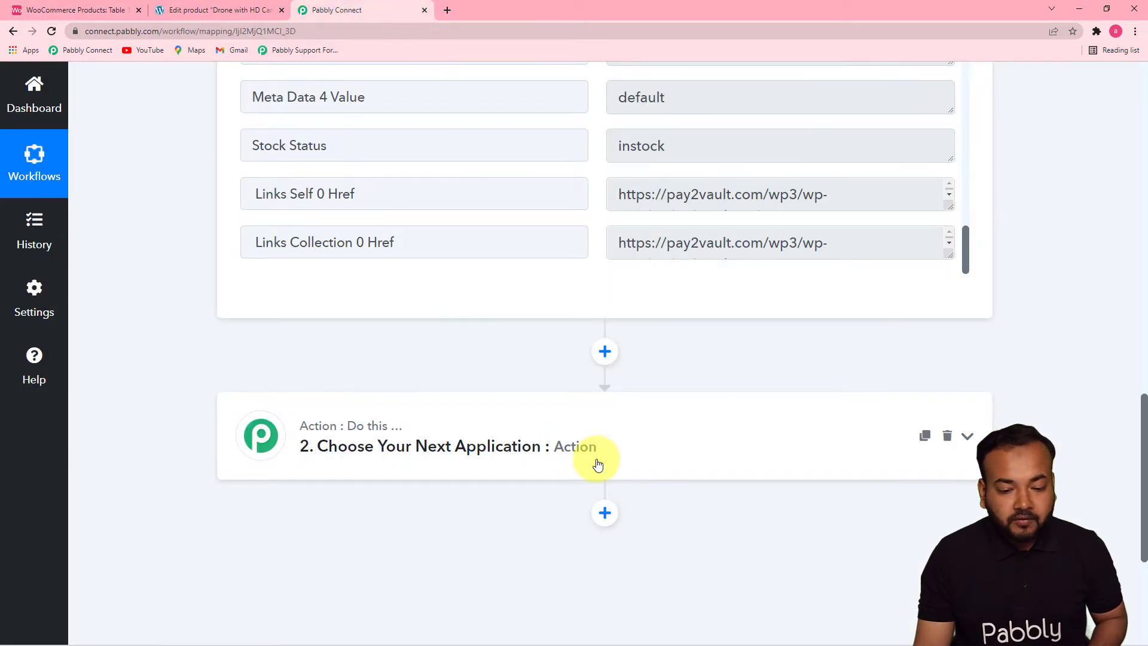
# - Set up the workflow's second step with Airtable as the action app and Create Record as the action event
pyautogui.click(559, 446)
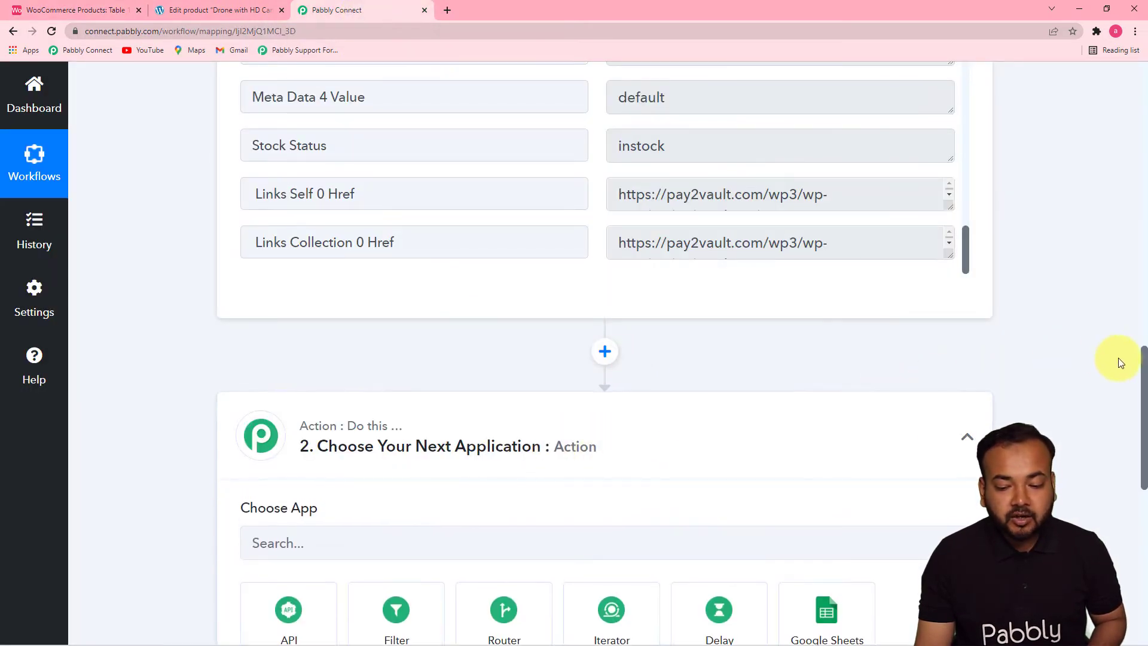
pyautogui.scroll(-6, 1143, 362)
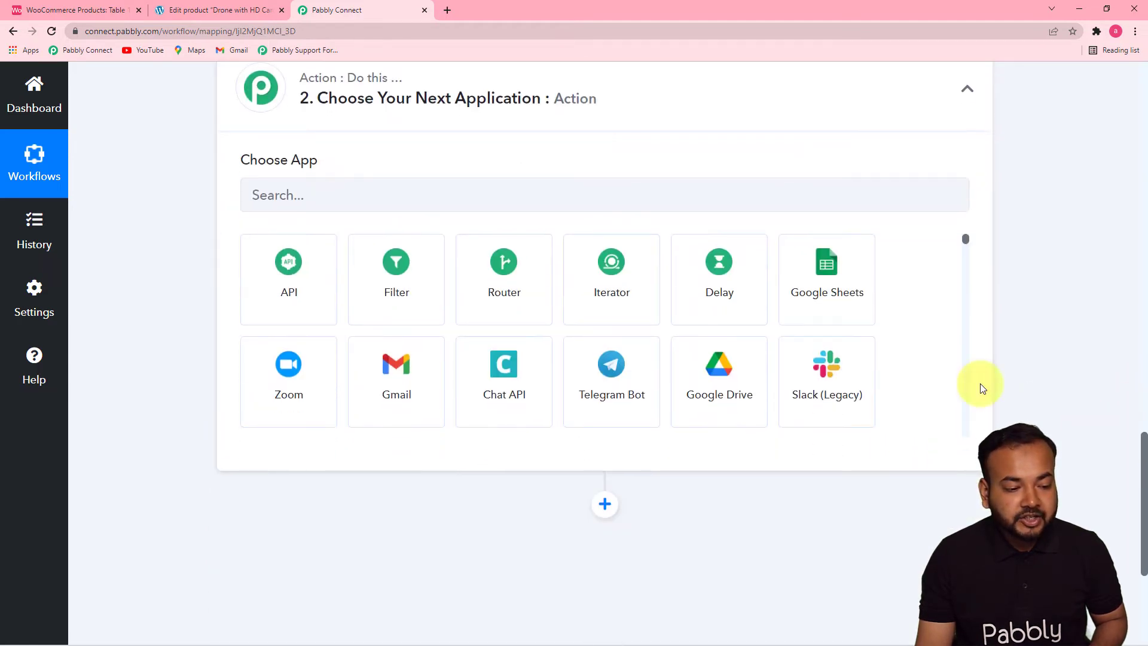
pyautogui.click(356, 199)
pyautogui.write('airt')
pyautogui.click(288, 273)
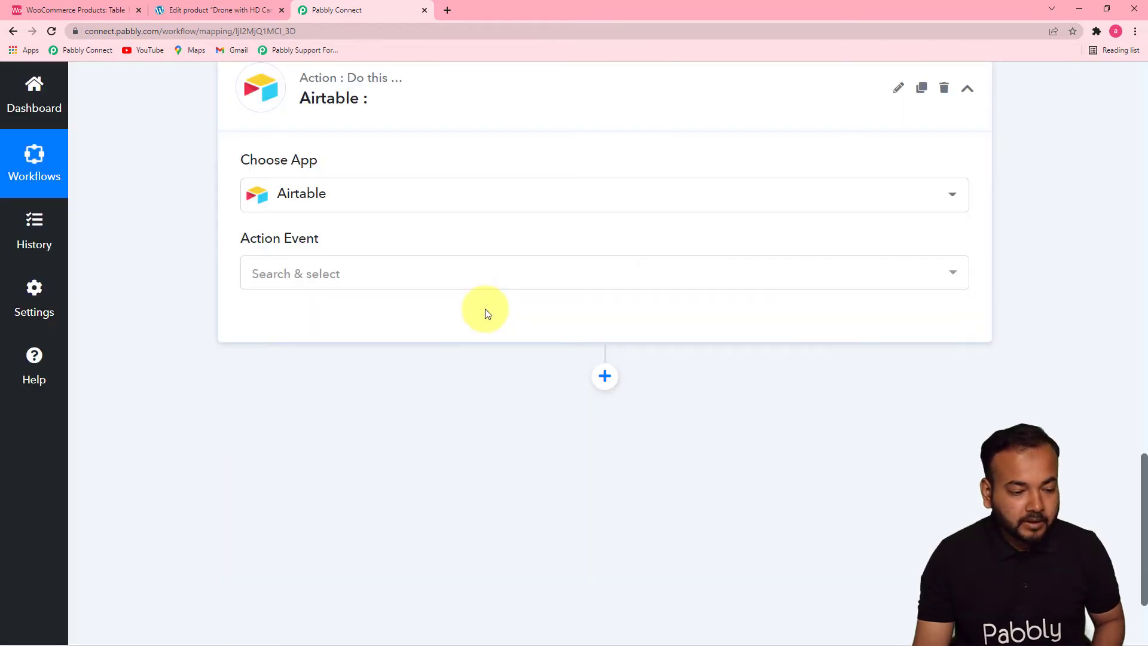
pyautogui.click(504, 279)
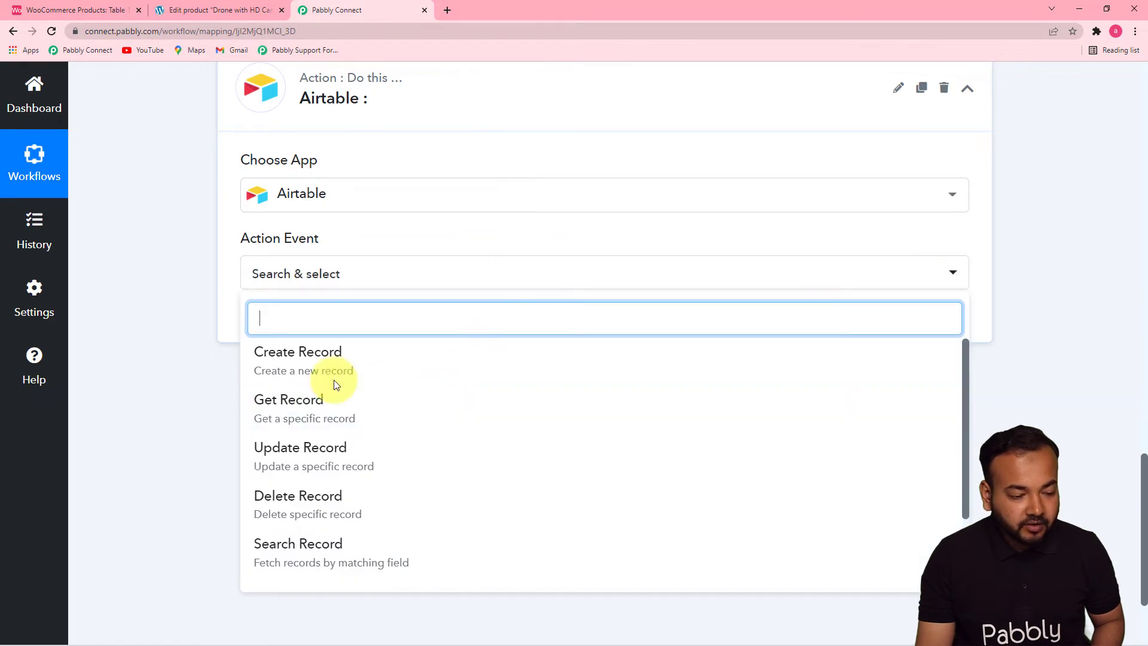
pyautogui.click(308, 366)
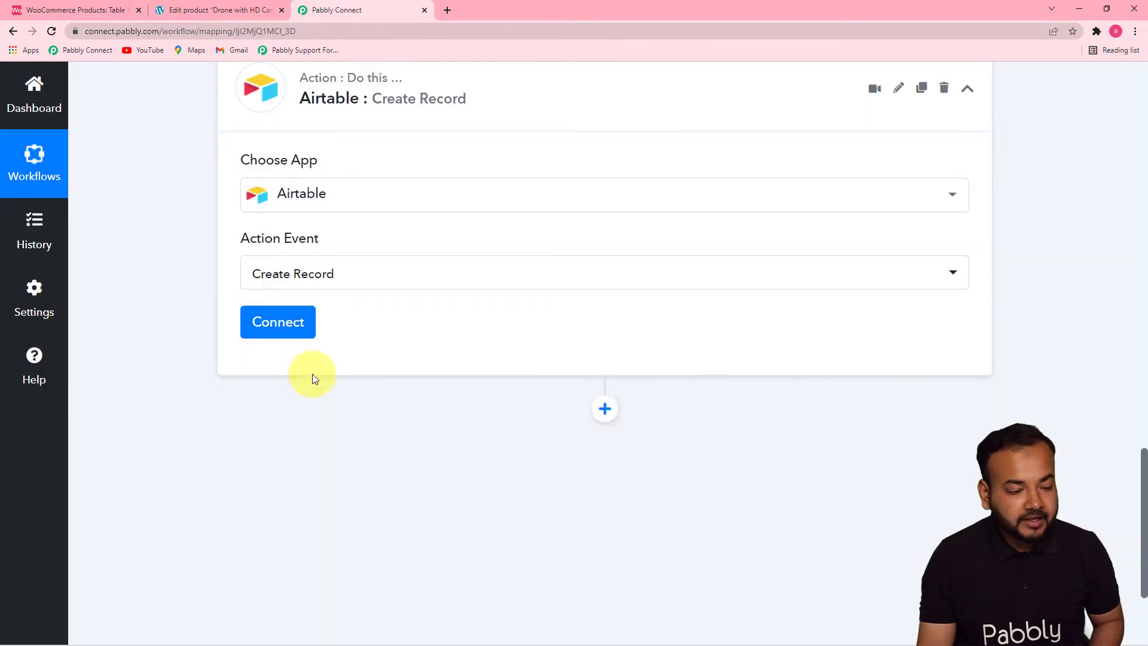
# - Start adding a new Airtable connection for the action, and copy the personal API key from the Airtable account page
pyautogui.click(294, 327)
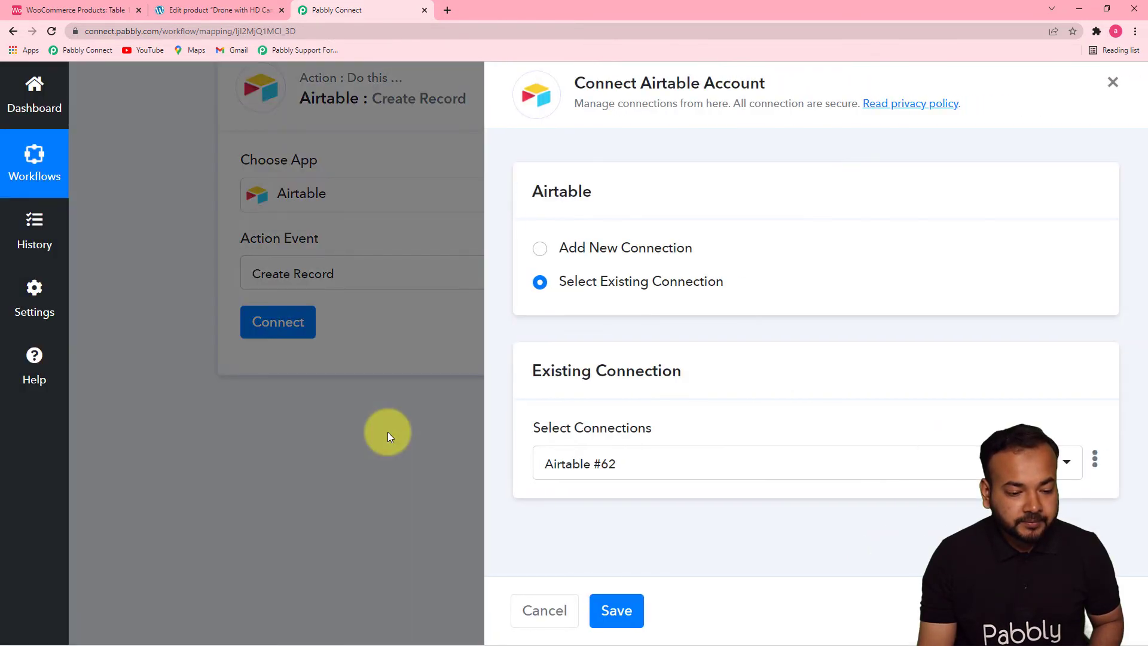
pyautogui.click(541, 261)
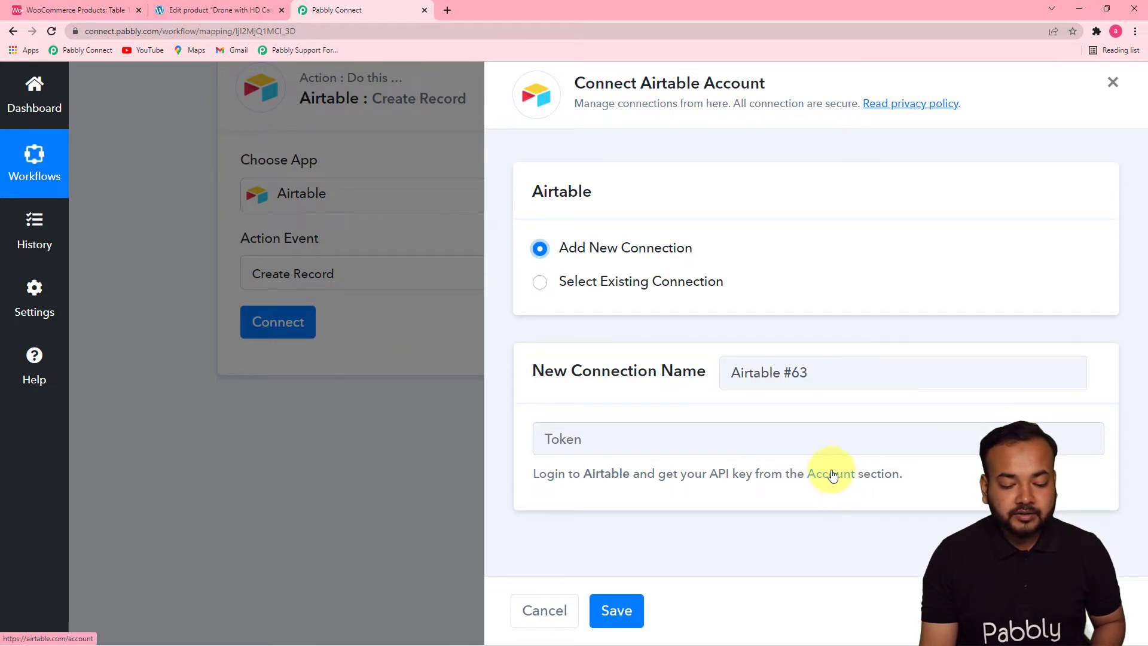
pyautogui.click(124, 9)
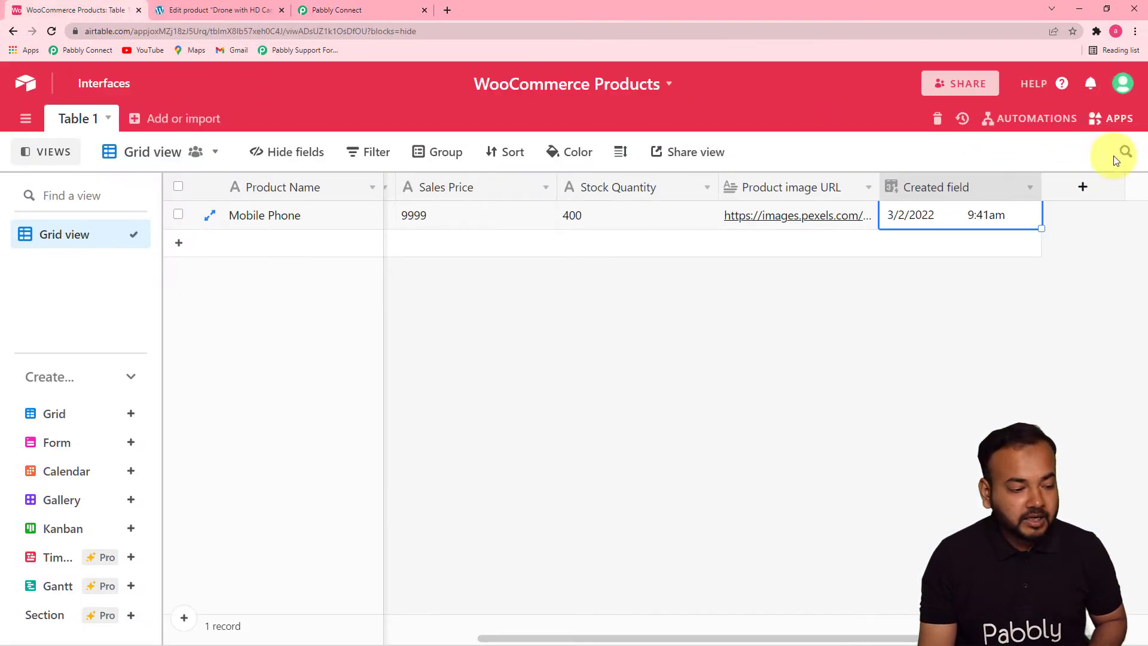
pyautogui.click(1124, 87)
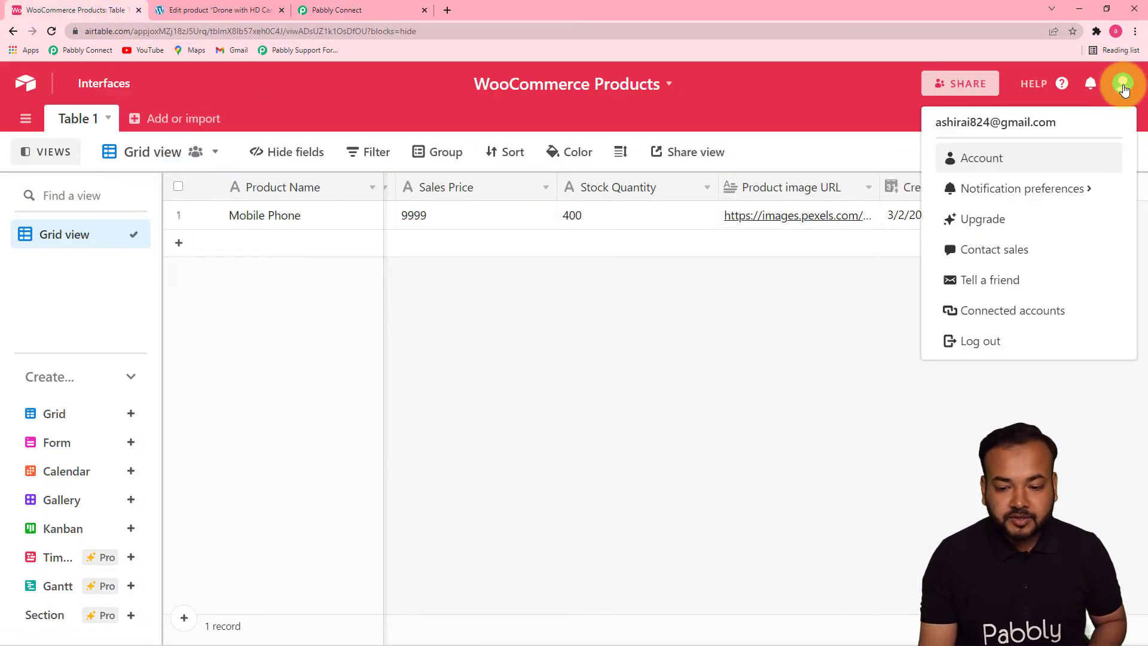
pyautogui.click(1003, 161)
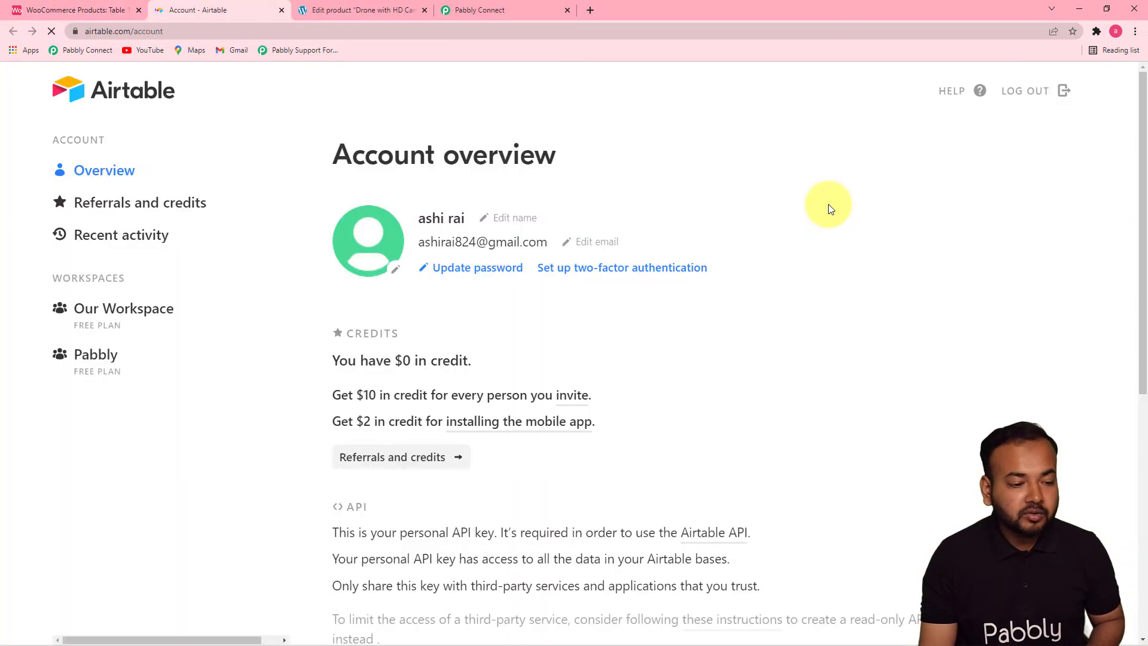
pyautogui.moveTo(1142, 220); pyautogui.dragTo(1135, 448)
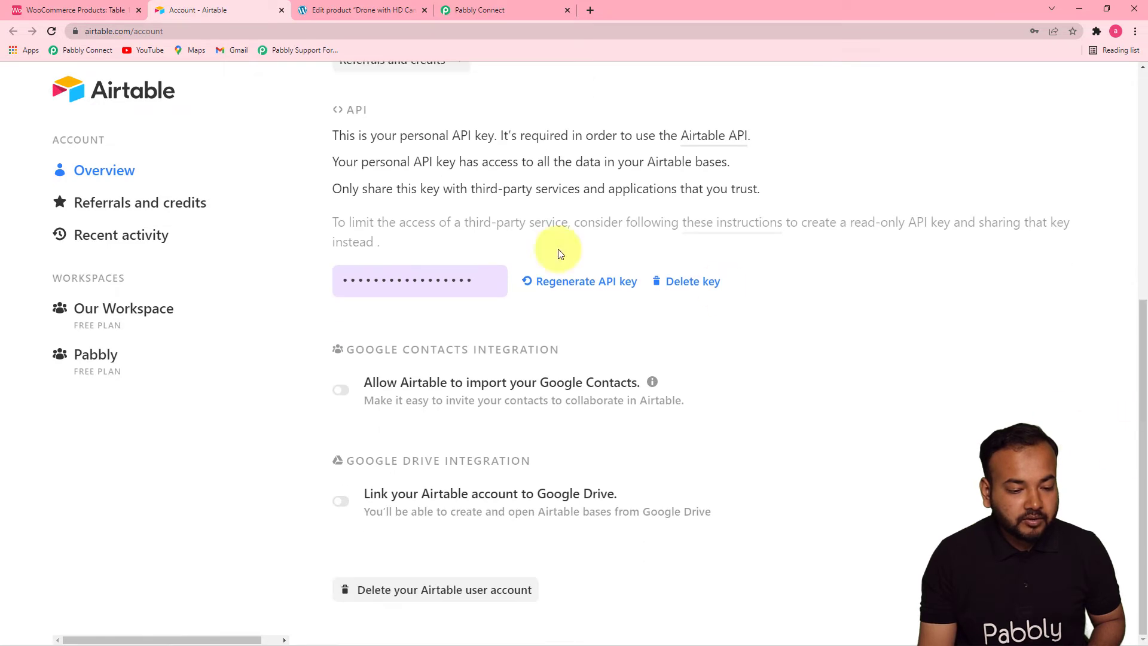
pyautogui.click(409, 285)
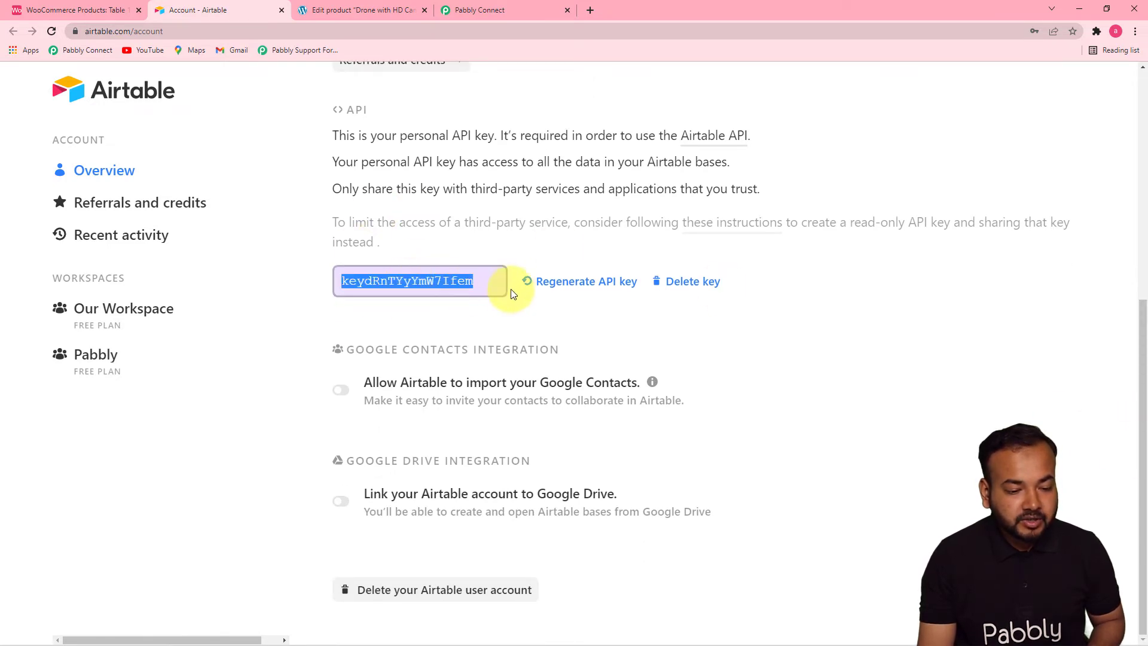
pyautogui.rightClick(455, 279)
pyautogui.click(470, 291)
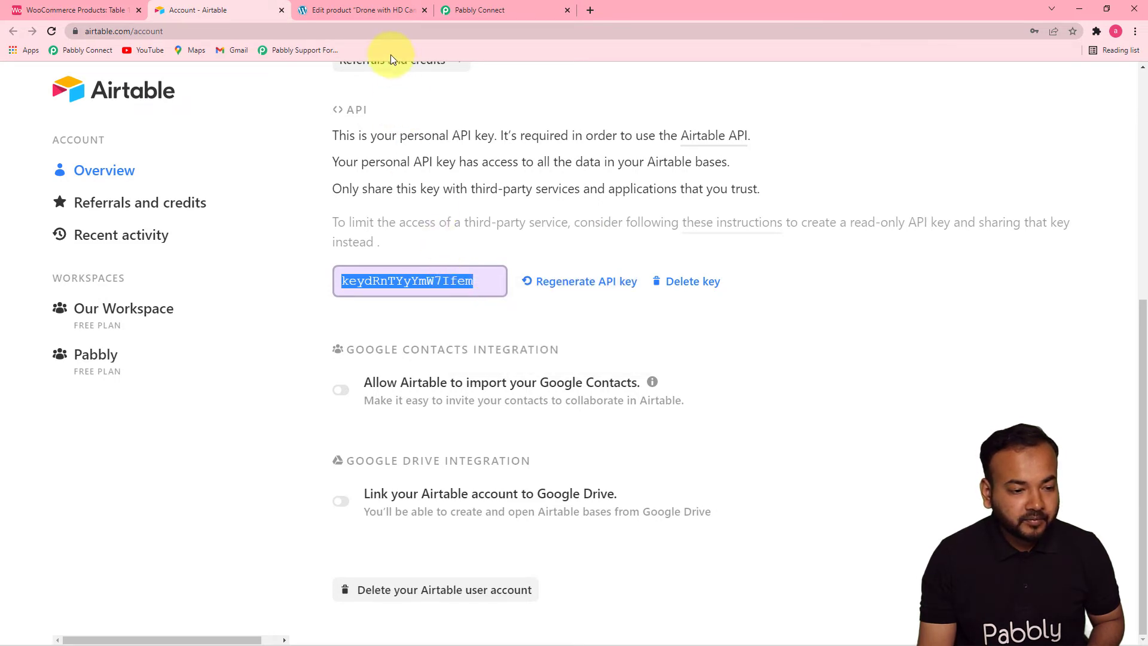
# - Return to Pabbly Connect, paste the API key as the new Airtable connection's token and save the connection
pyautogui.click(466, 8)
pyautogui.rightClick(609, 436)
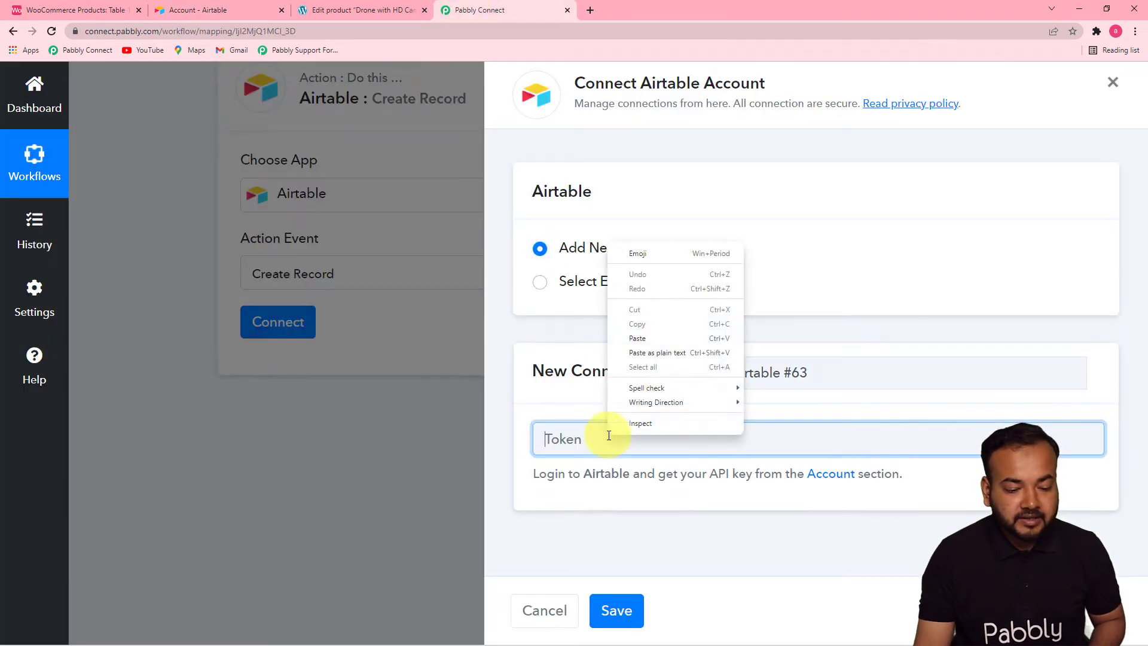
pyautogui.click(653, 336)
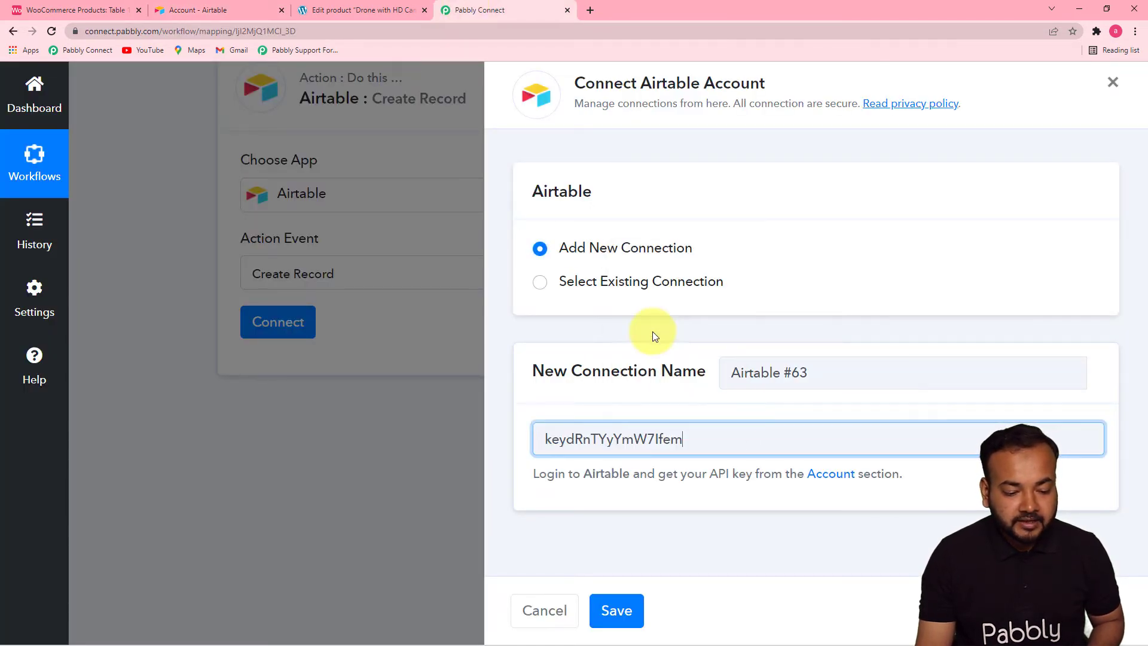
pyautogui.click(618, 625)
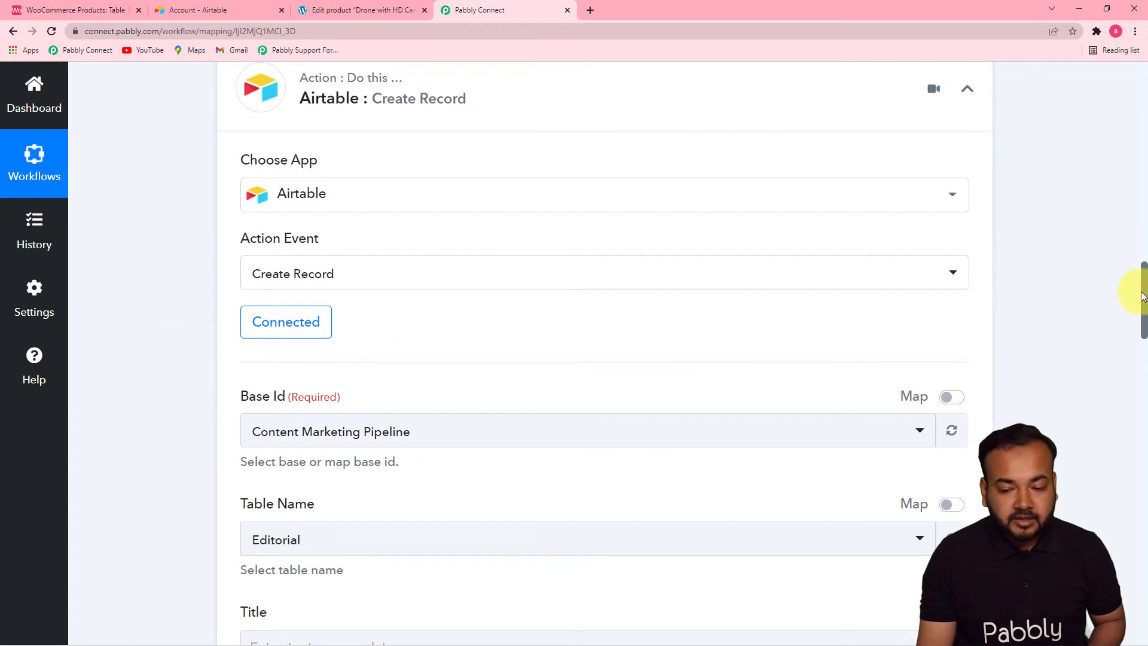
# - Choose WooCommerce Products as the Airtable base and keep Table 1 as the table, checking the names against the Airtable base
pyautogui.moveTo(1144, 292); pyautogui.dragTo(1145, 326)
pyautogui.click(116, 12)
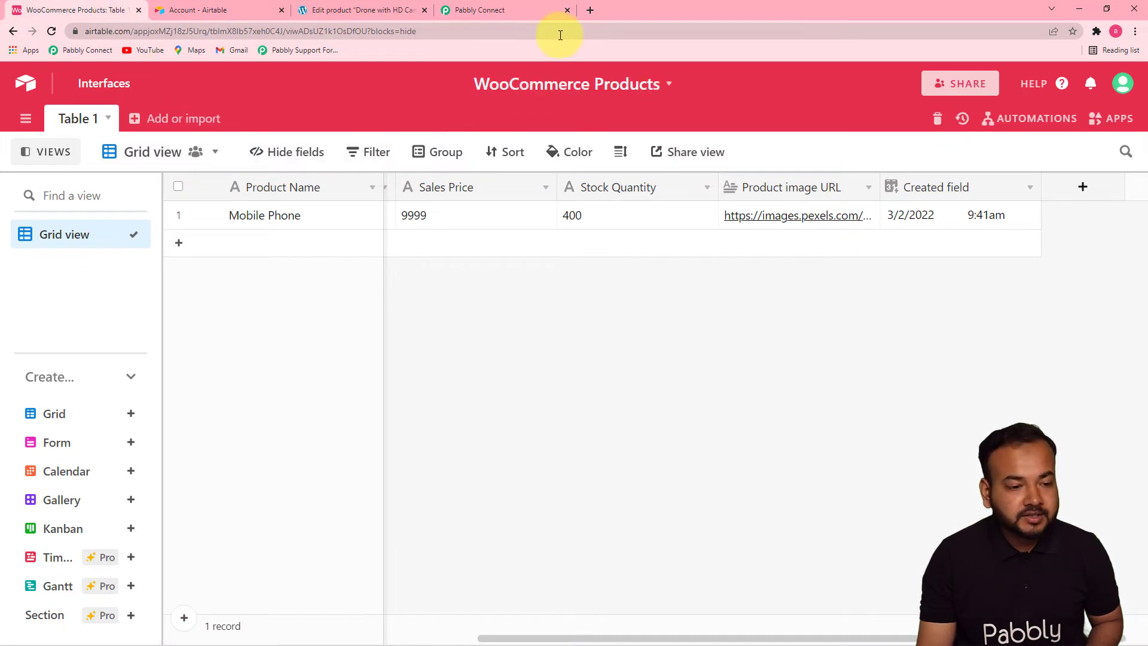
pyautogui.click(516, 12)
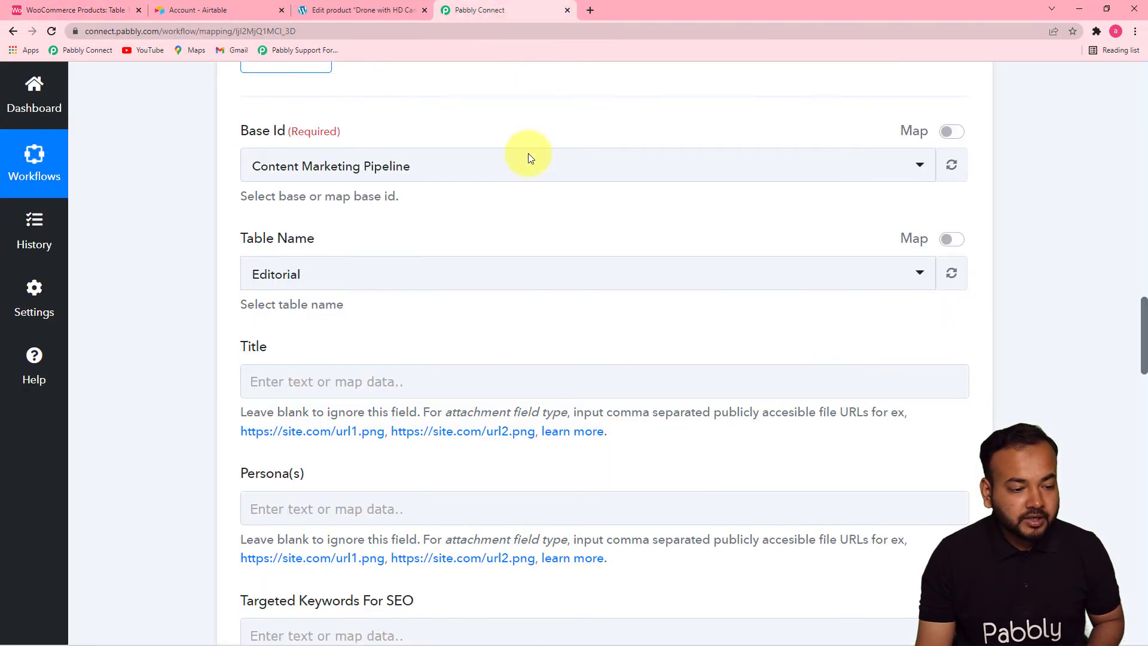
pyautogui.click(448, 174)
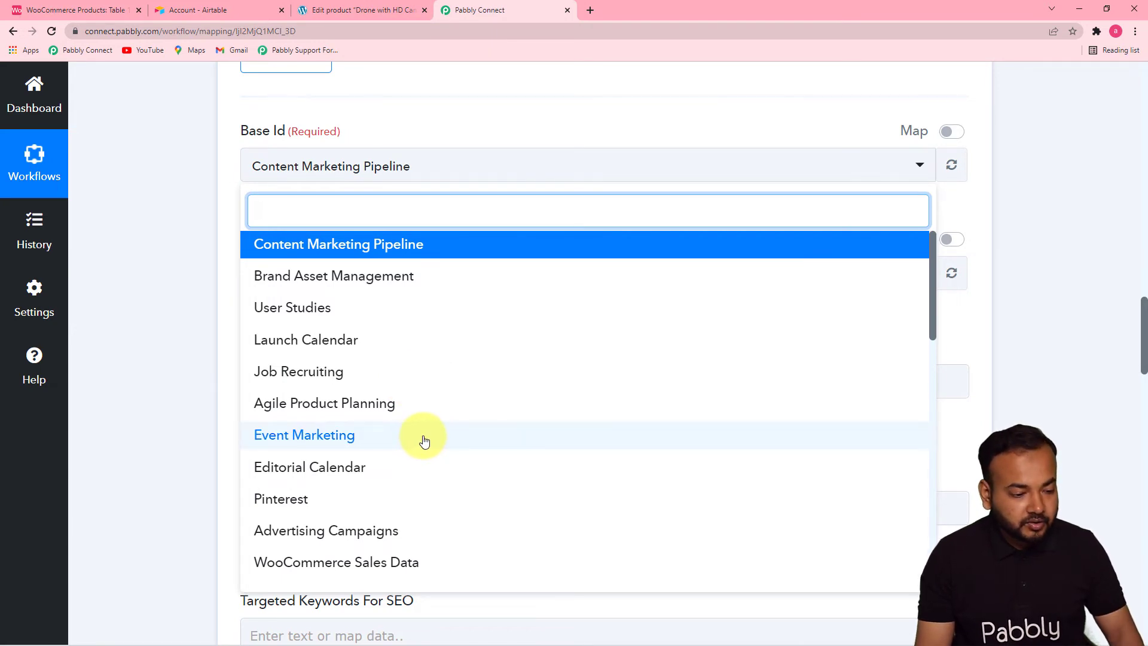
pyautogui.write('w')
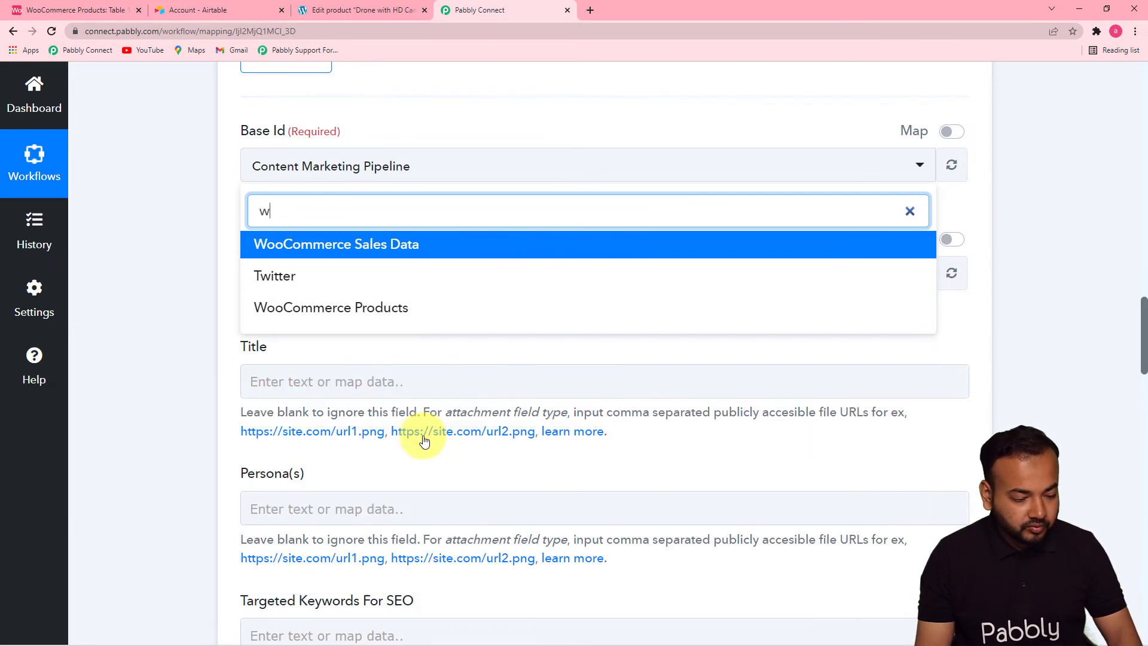
pyautogui.click(376, 310)
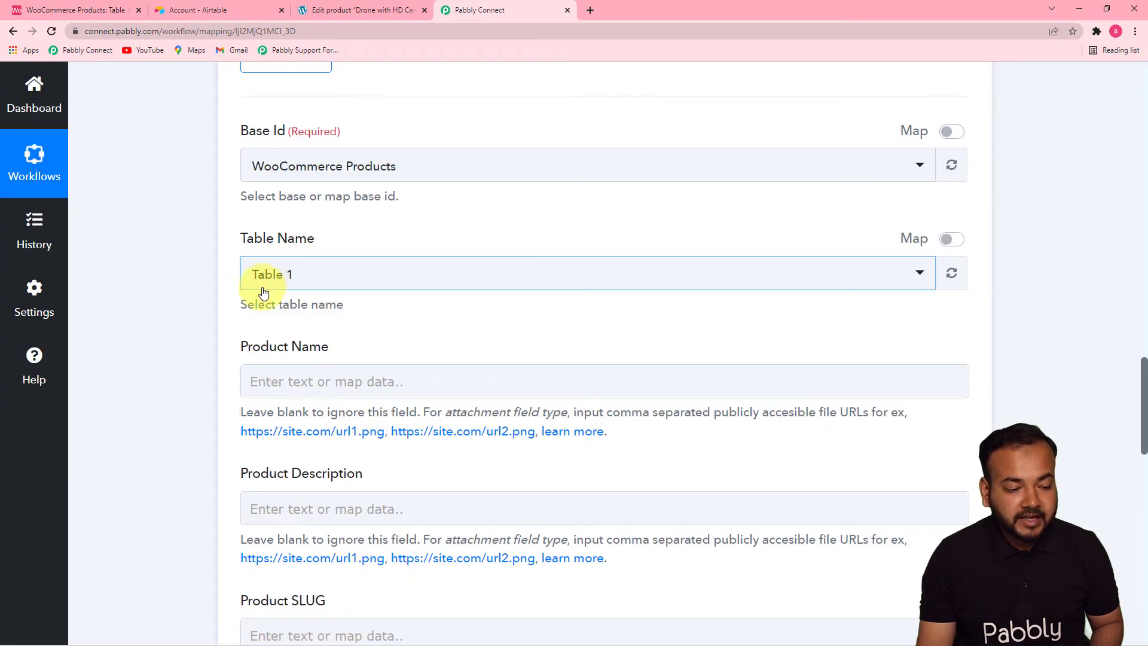
pyautogui.click(903, 283)
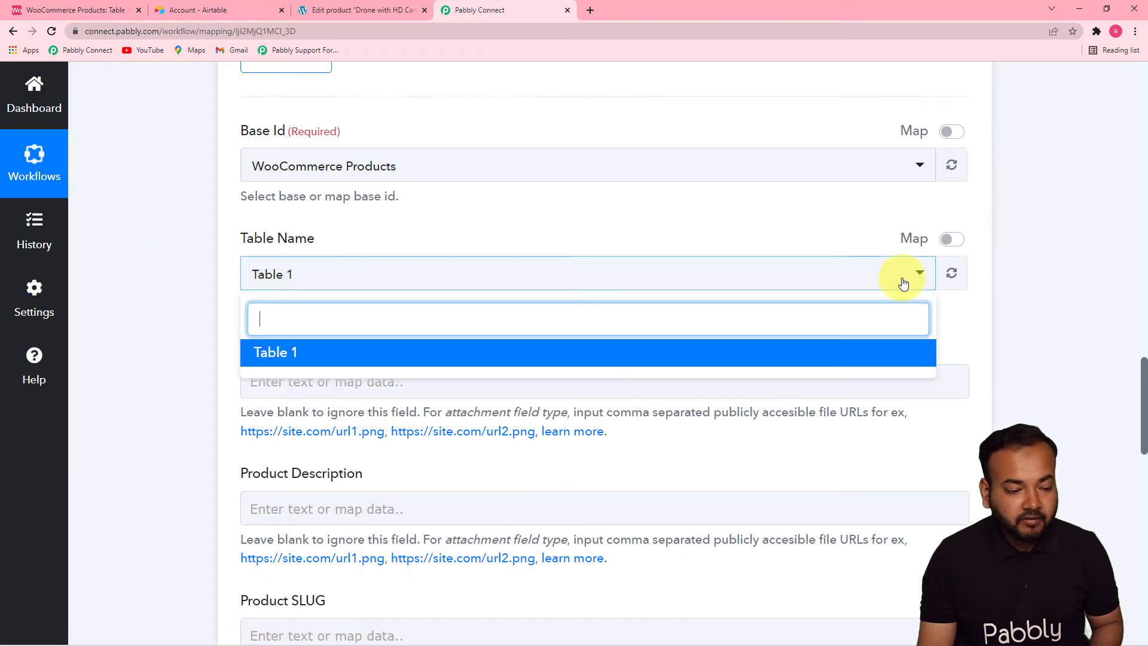
pyautogui.click(161, 226)
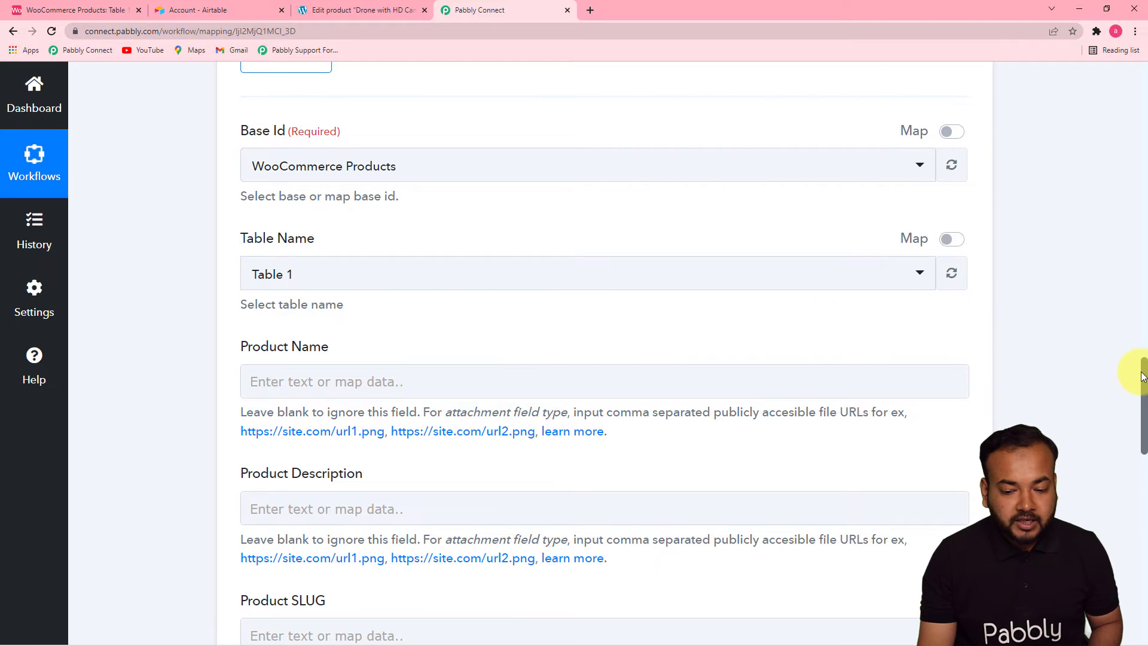
# - Review the received webhook data and map the Product Name field to the WooCommerce Name value
pyautogui.moveTo(1143, 378); pyautogui.dragTo(1130, 212)
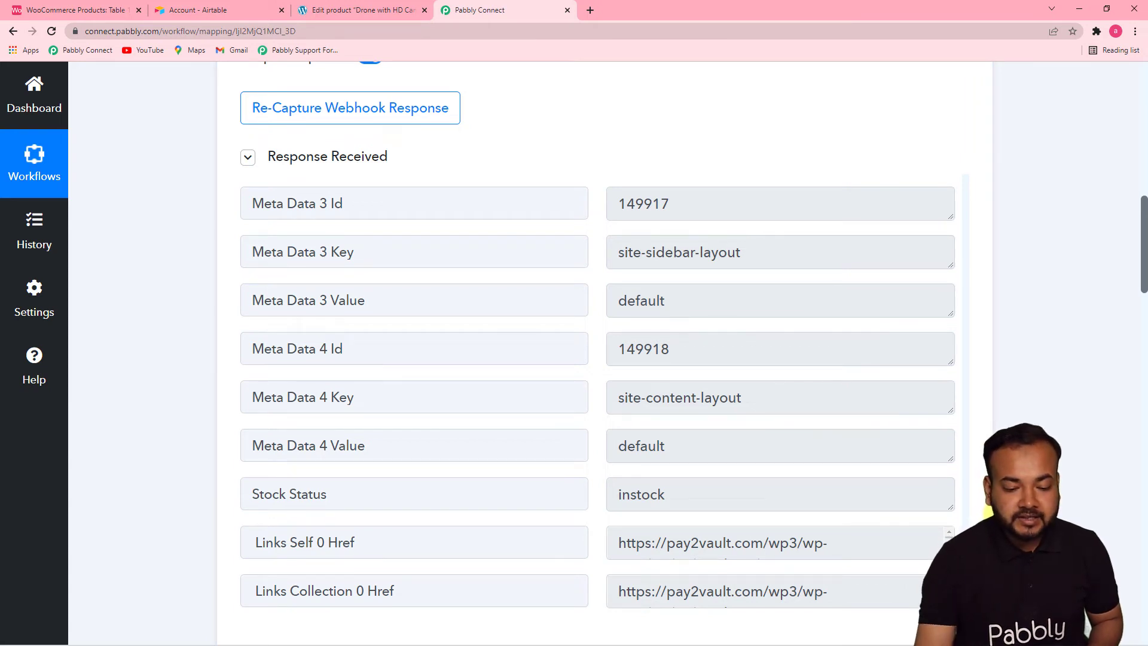
pyautogui.moveTo(1142, 274); pyautogui.dragTo(1135, 458)
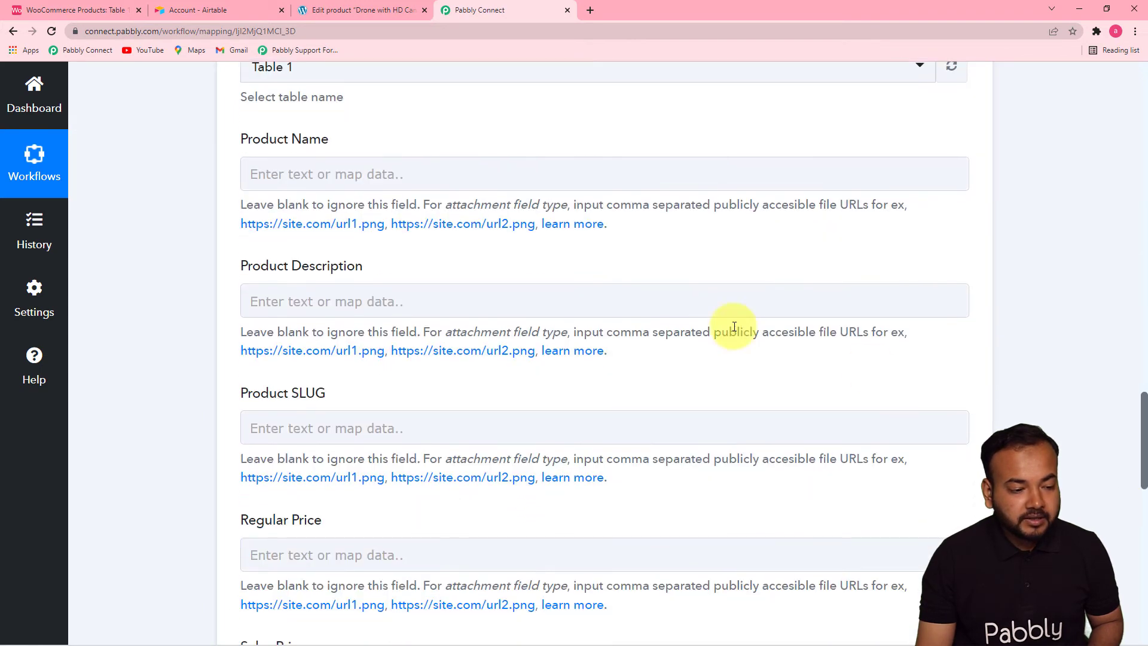
pyautogui.click(414, 180)
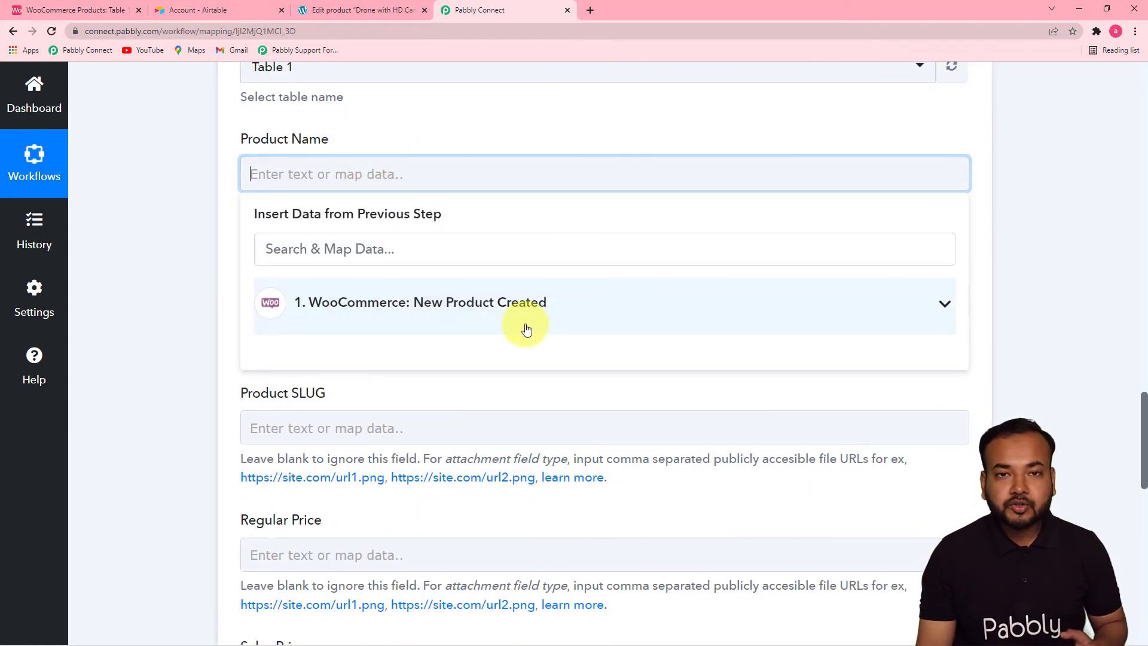
pyautogui.click(481, 314)
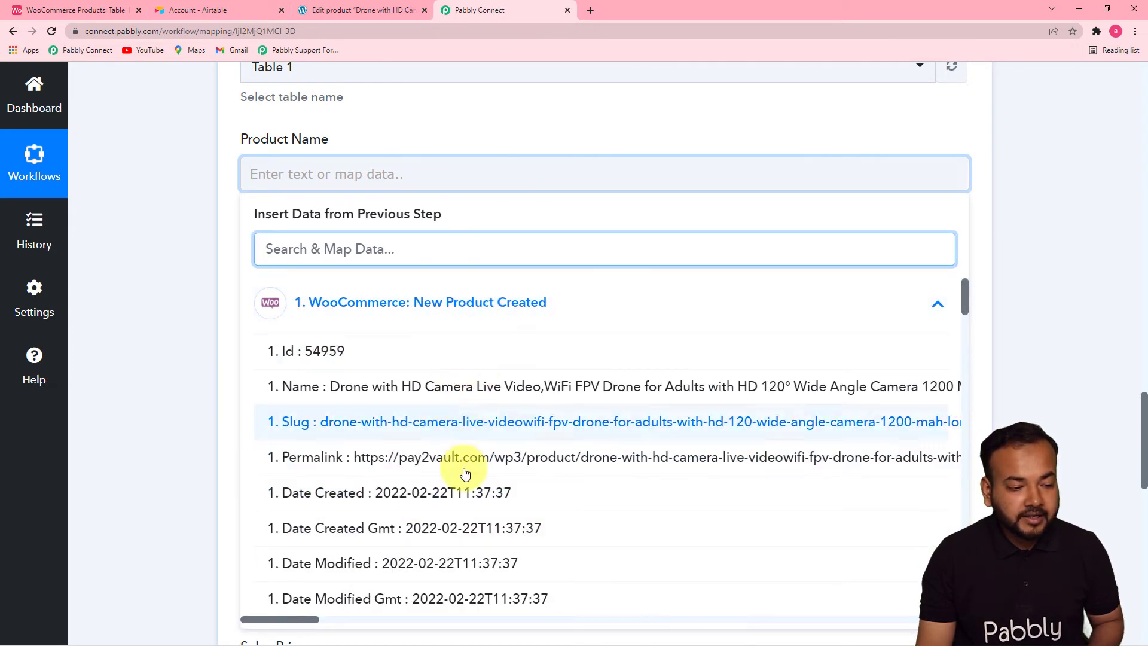
pyautogui.click(402, 388)
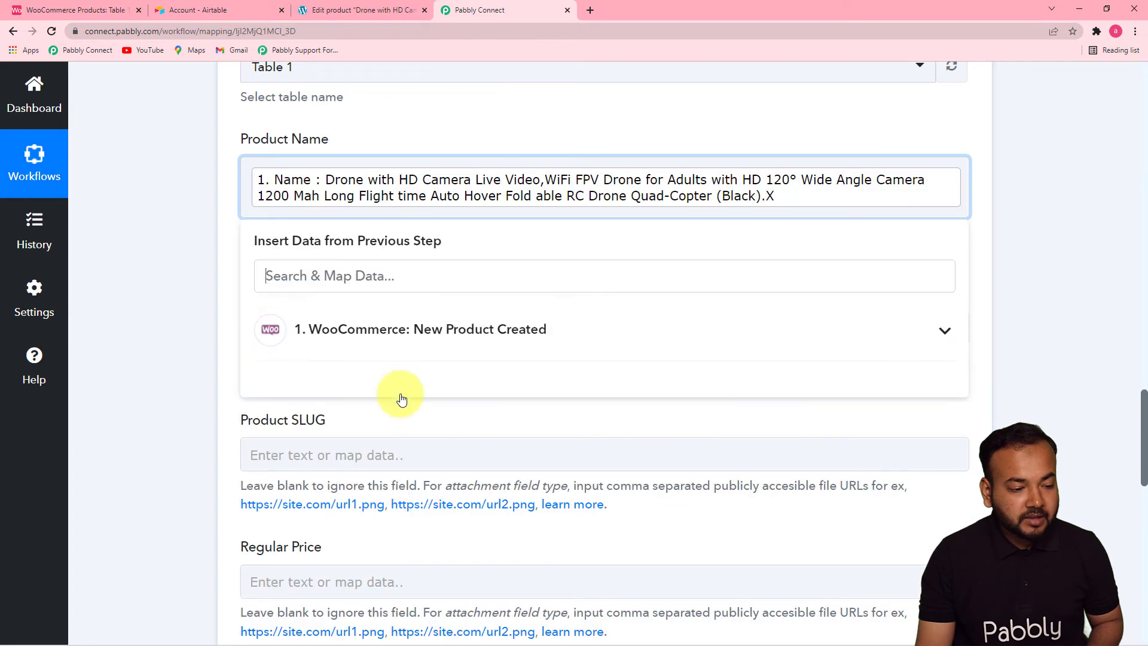
pyautogui.click(186, 321)
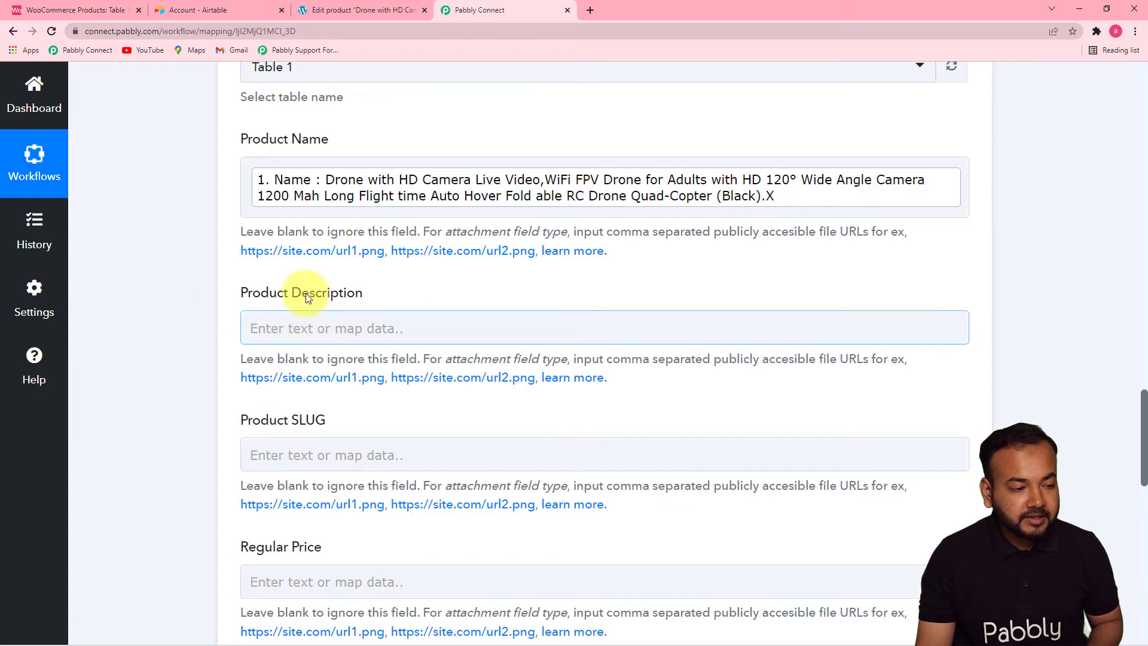
# - Map the Product Description field to the Description value from the WooCommerce new product data
pyautogui.click(336, 322)
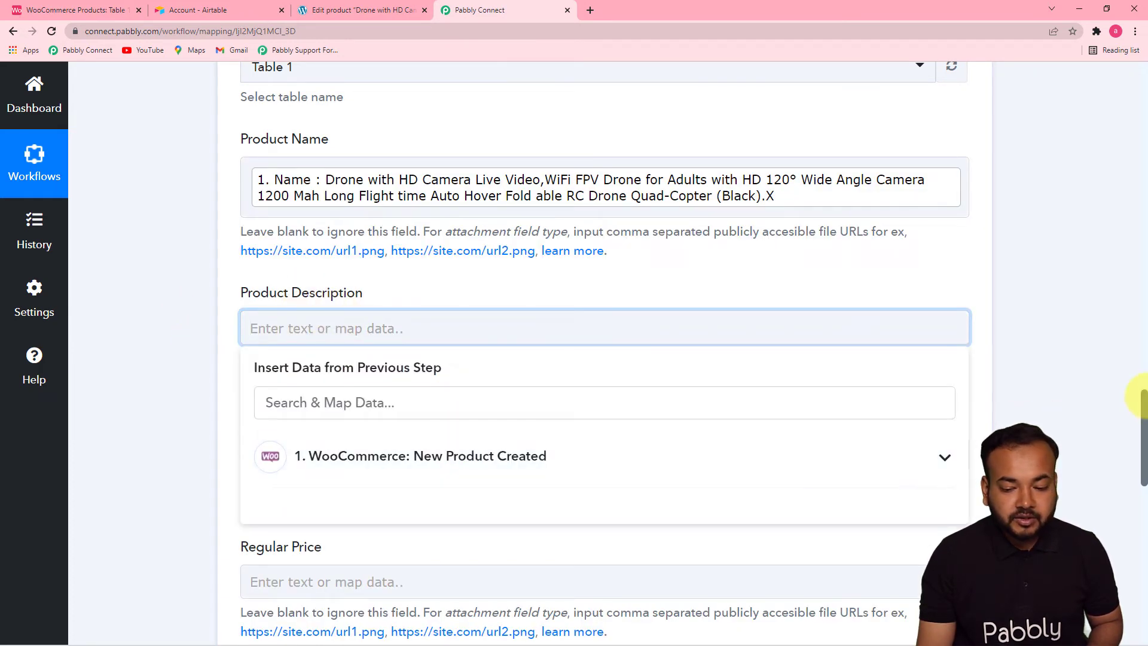
pyautogui.moveTo(1145, 399); pyautogui.dragTo(1140, 448)
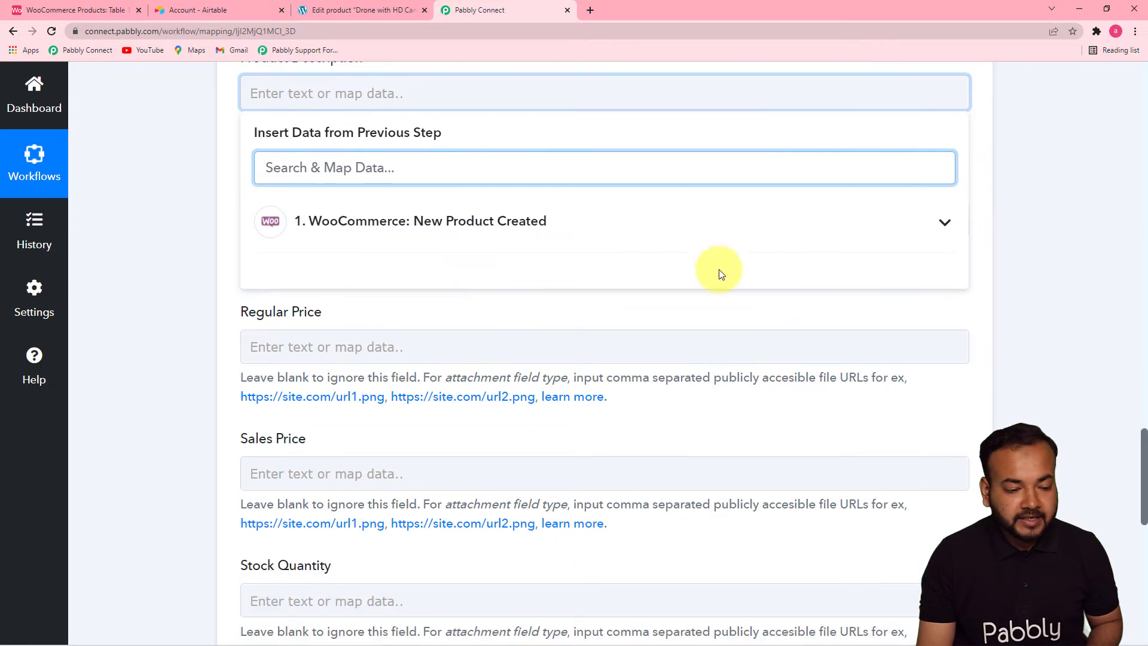
pyautogui.click(649, 245)
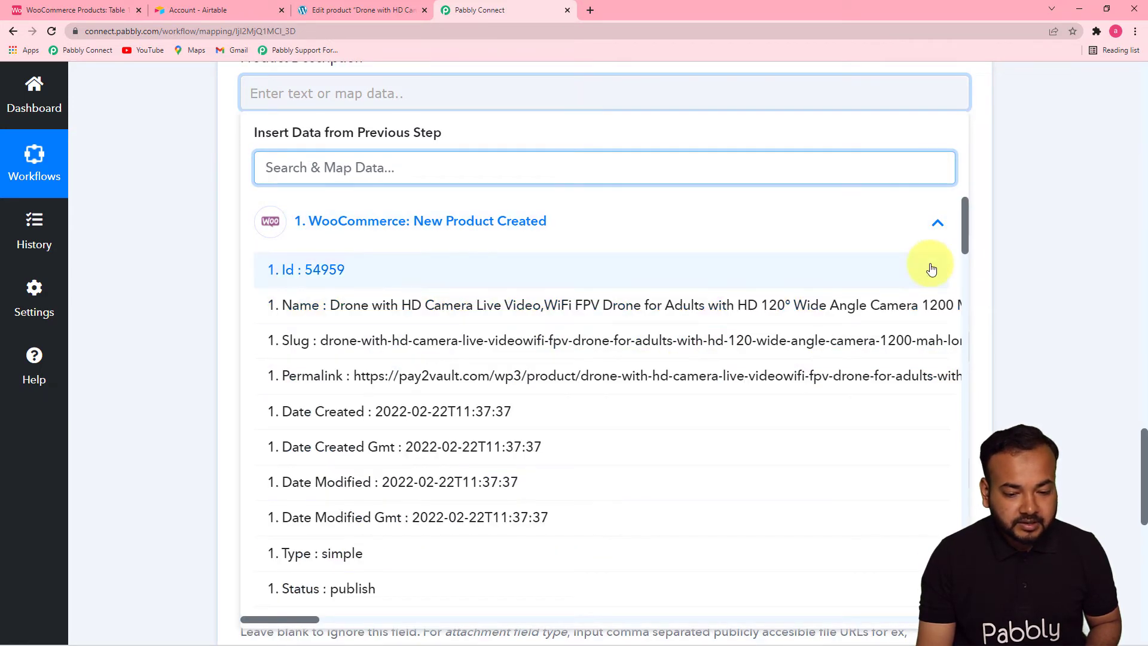
pyautogui.moveTo(964, 240); pyautogui.dragTo(969, 281)
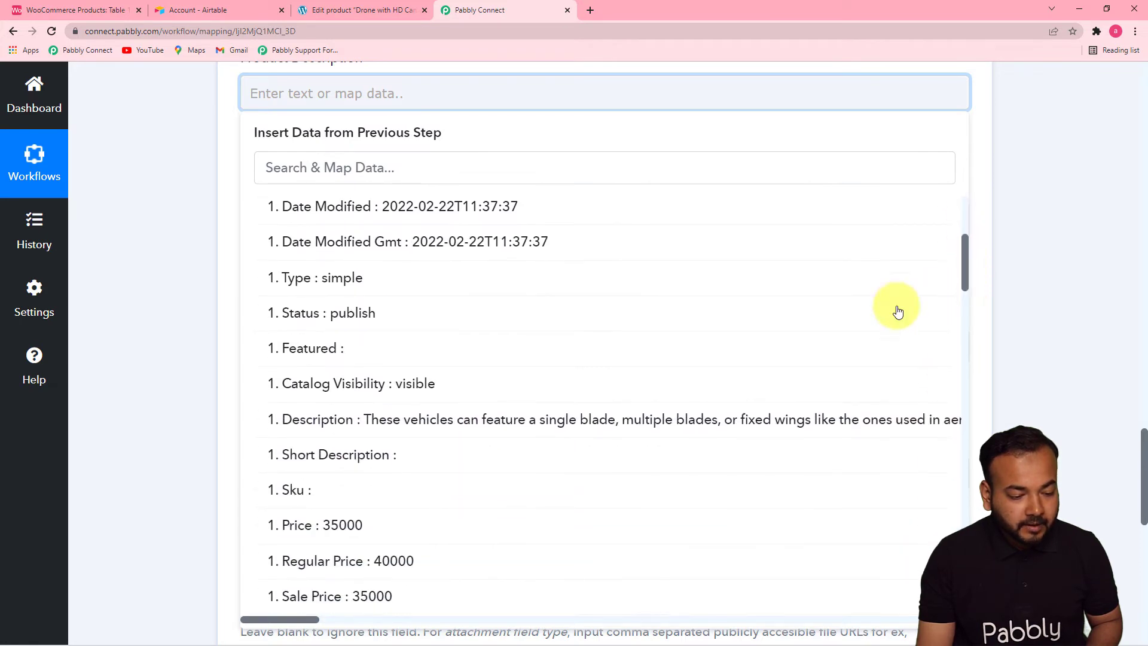
pyautogui.click(669, 437)
pyautogui.click(1122, 415)
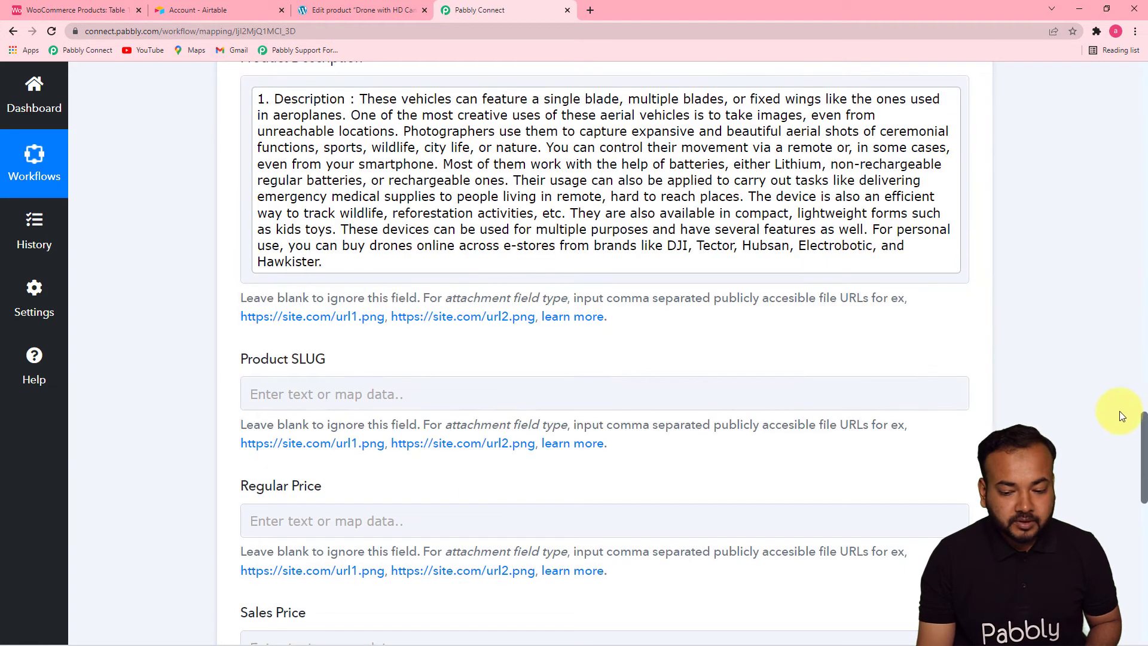
pyautogui.scroll(-3, 1143, 430)
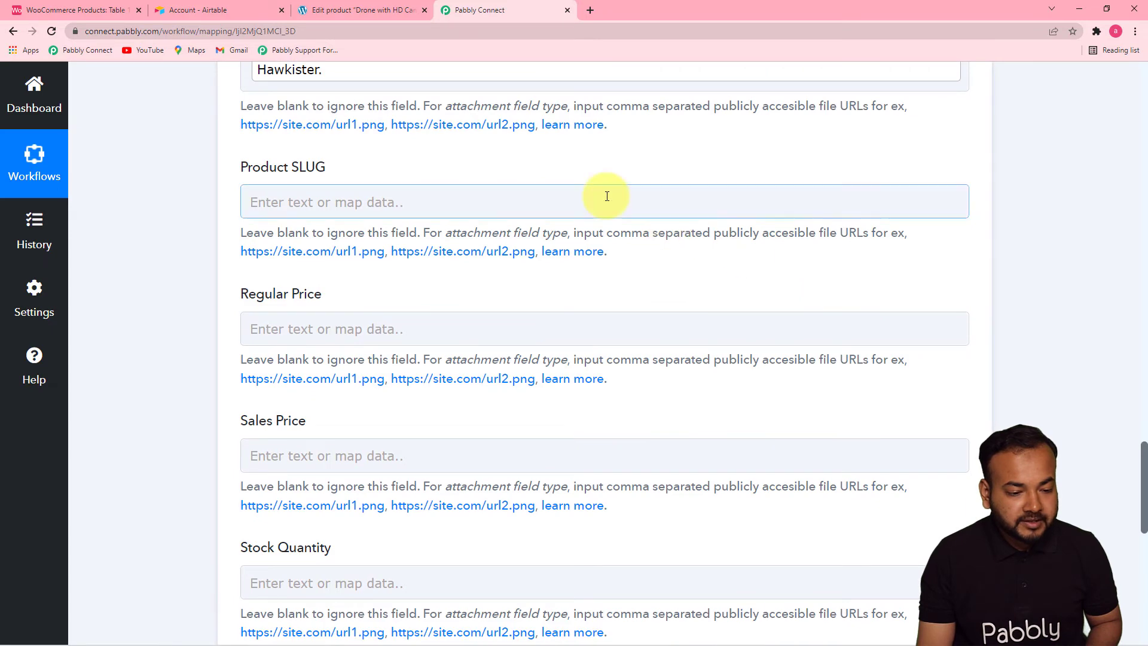
pyautogui.click(607, 196)
pyautogui.click(618, 330)
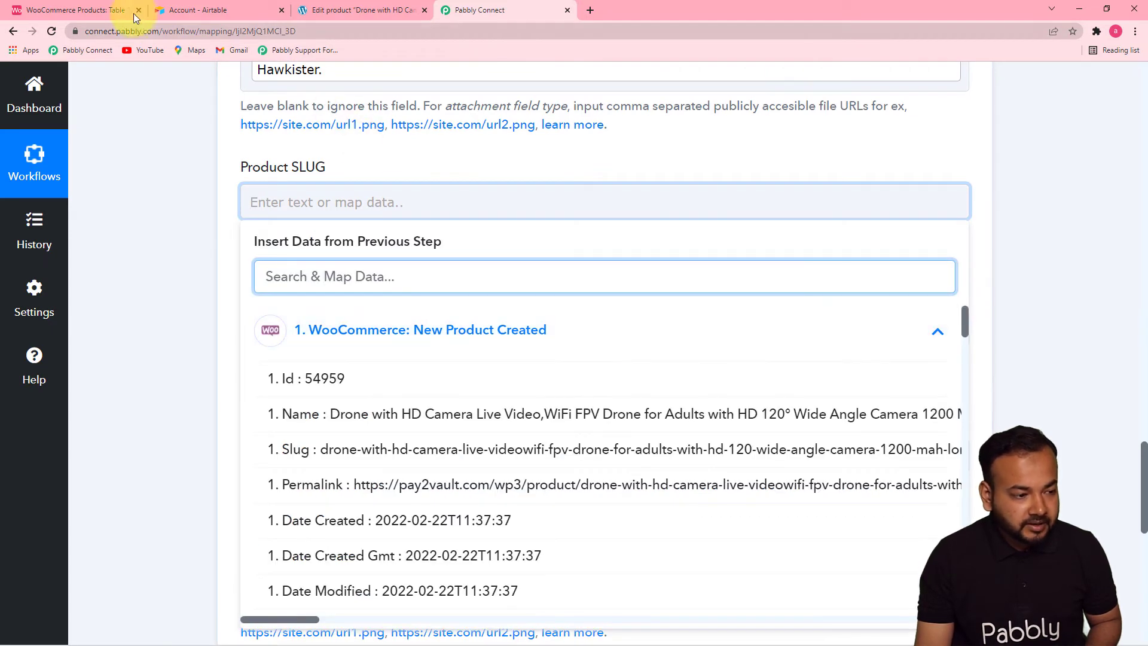
pyautogui.click(111, 12)
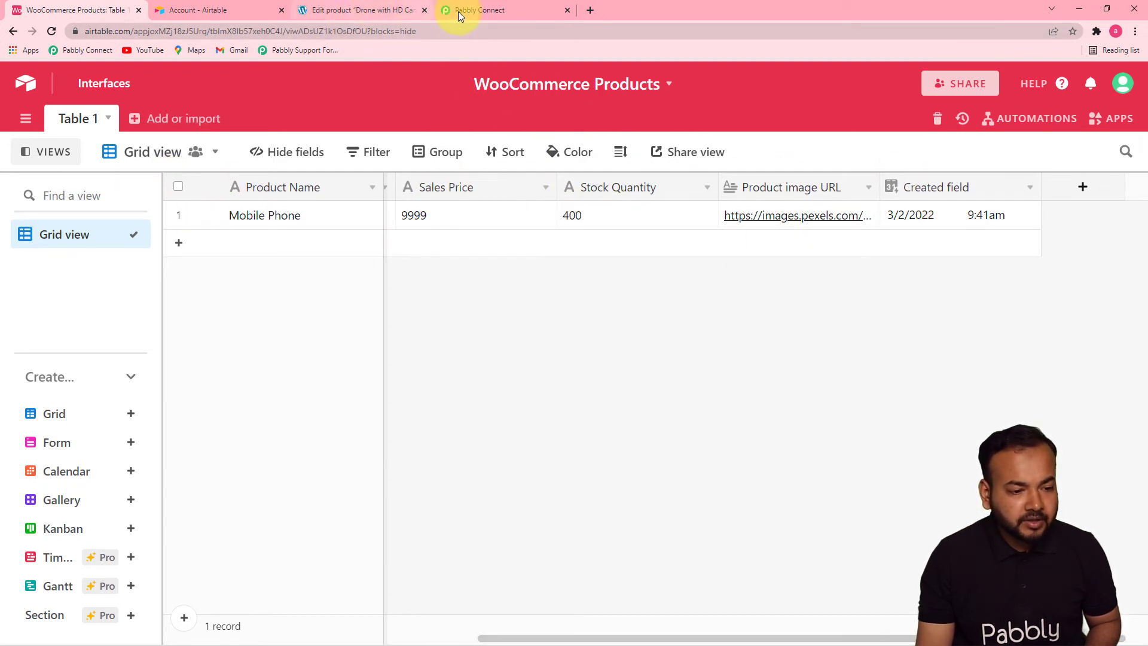
pyautogui.click(482, 10)
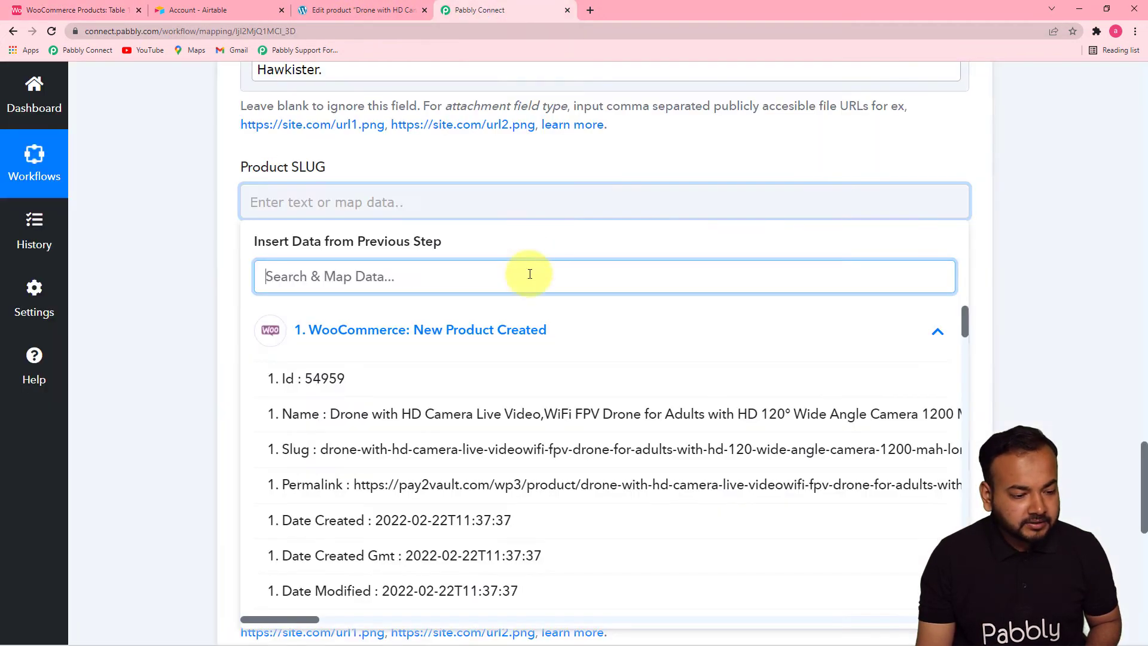
pyautogui.click(267, 208)
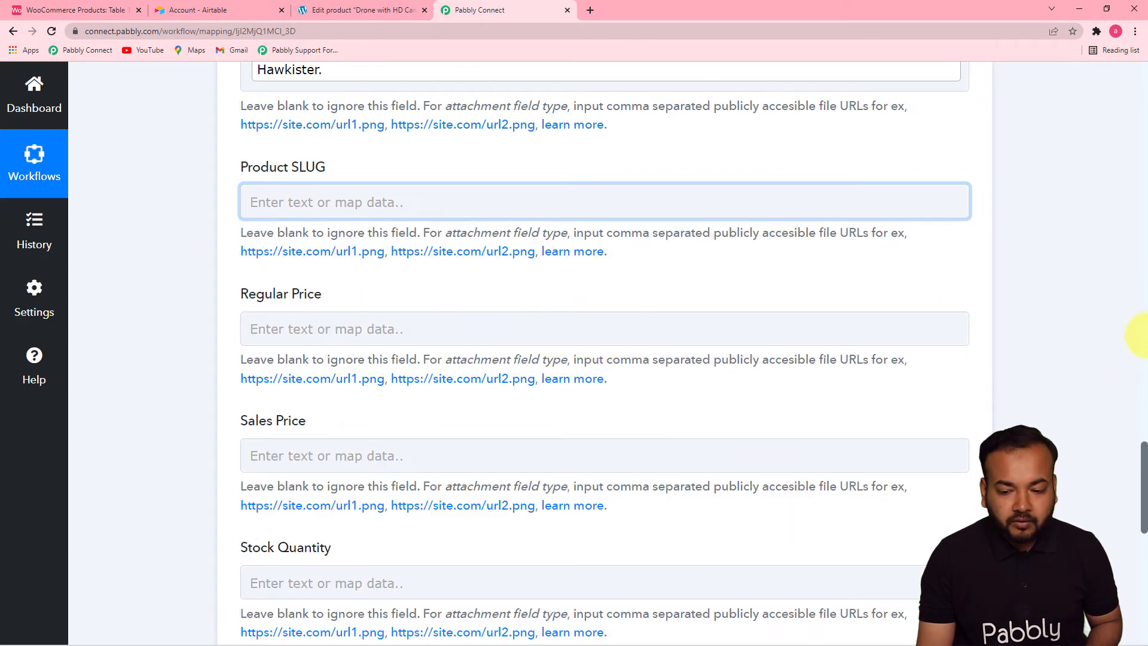
# - Map the Regular Price field to the Sale Price value from the WooCommerce new product data
pyautogui.moveTo(1144, 455); pyautogui.dragTo(1130, 480)
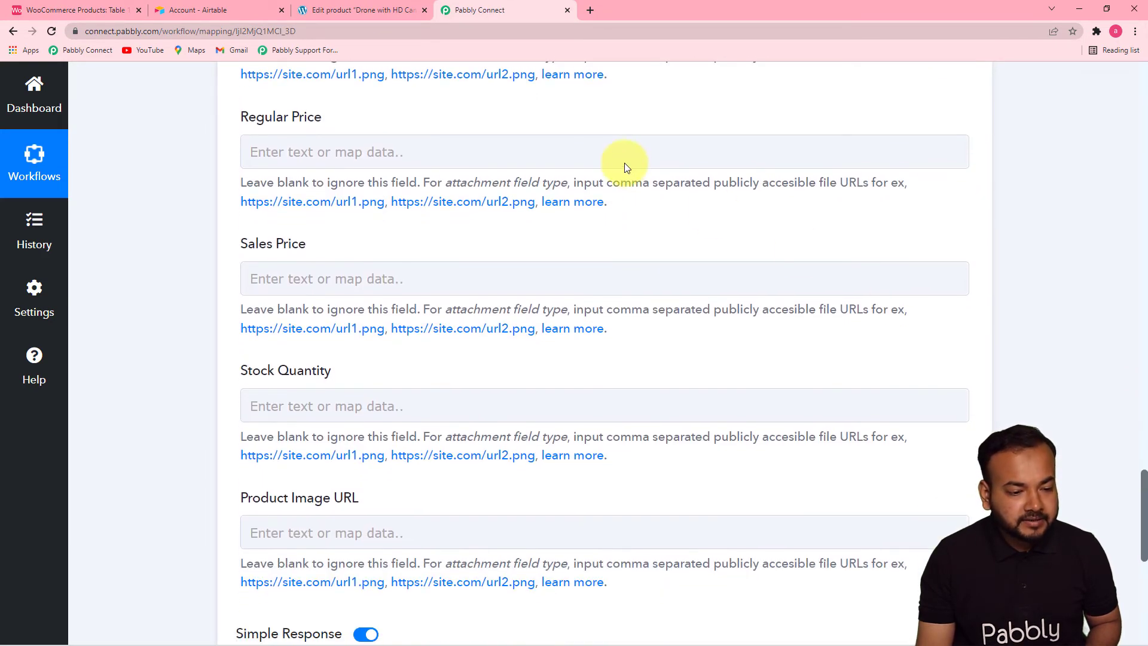
pyautogui.click(625, 162)
pyautogui.click(563, 275)
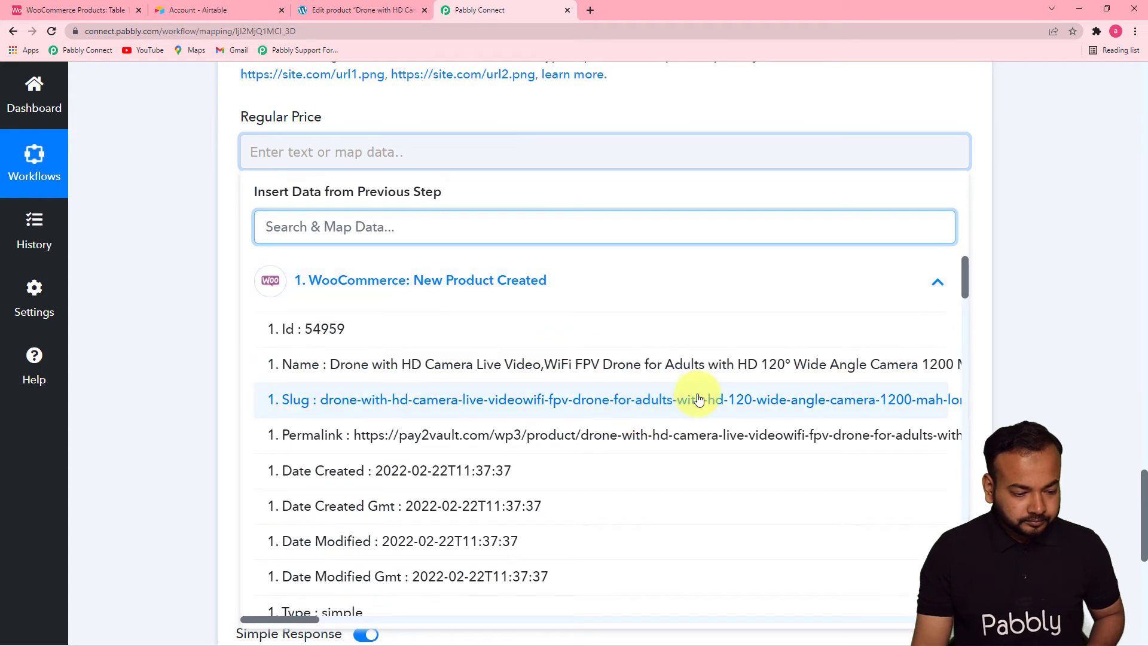
pyautogui.moveTo(966, 282); pyautogui.dragTo(967, 494)
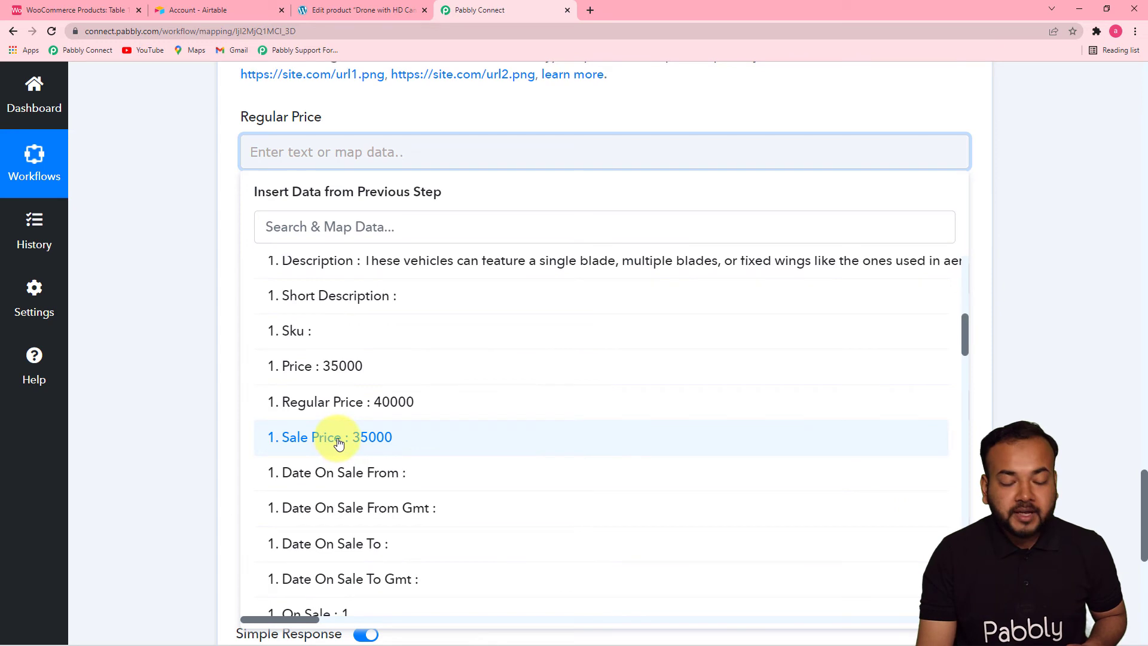
pyautogui.click(338, 443)
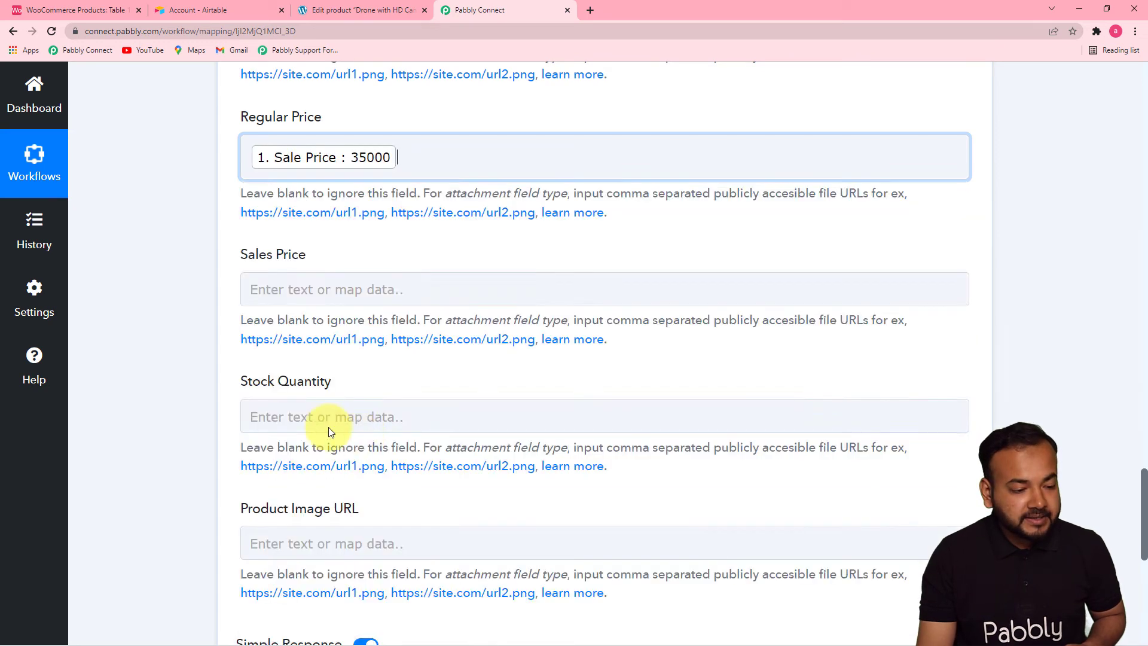
pyautogui.click(182, 361)
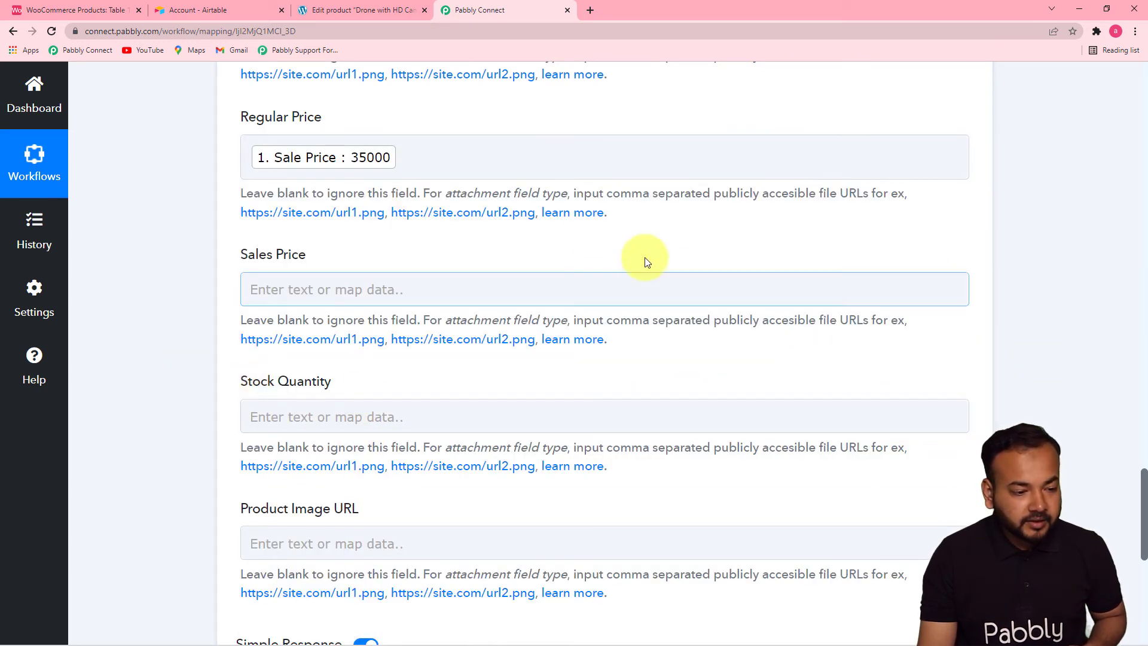
# - Replace the Regular Price field's mapping with the Regular Price value from the WooCommerce data
pyautogui.click(515, 175)
pyautogui.press('BackSpace')
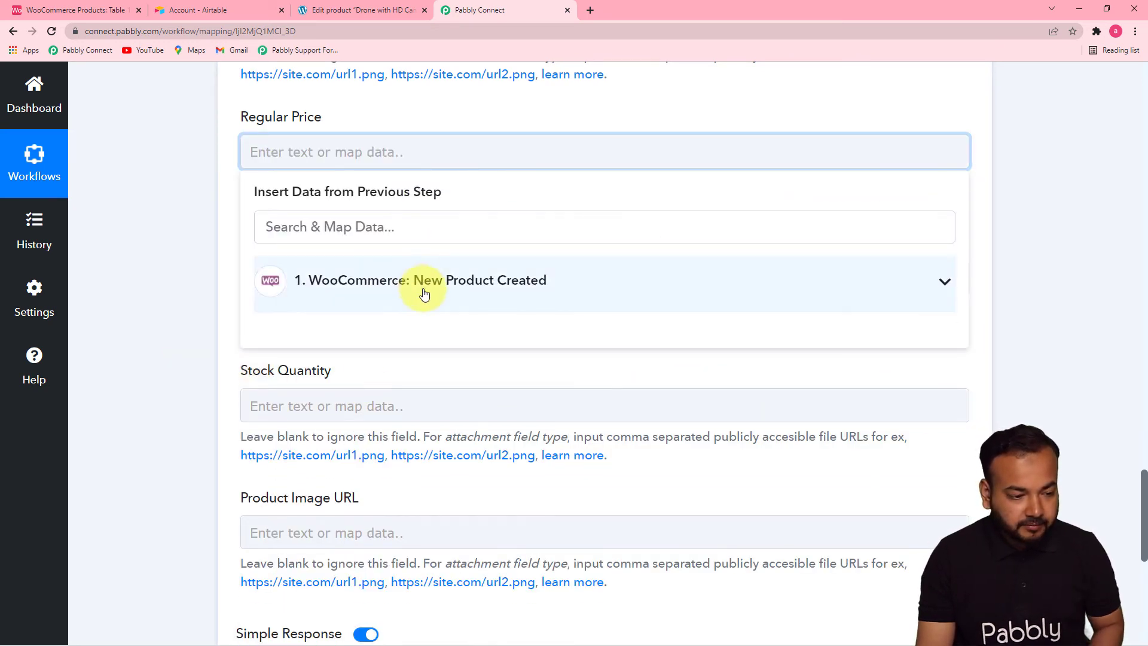
pyautogui.click(420, 290)
pyautogui.moveTo(967, 295); pyautogui.dragTo(961, 341)
pyautogui.click(534, 446)
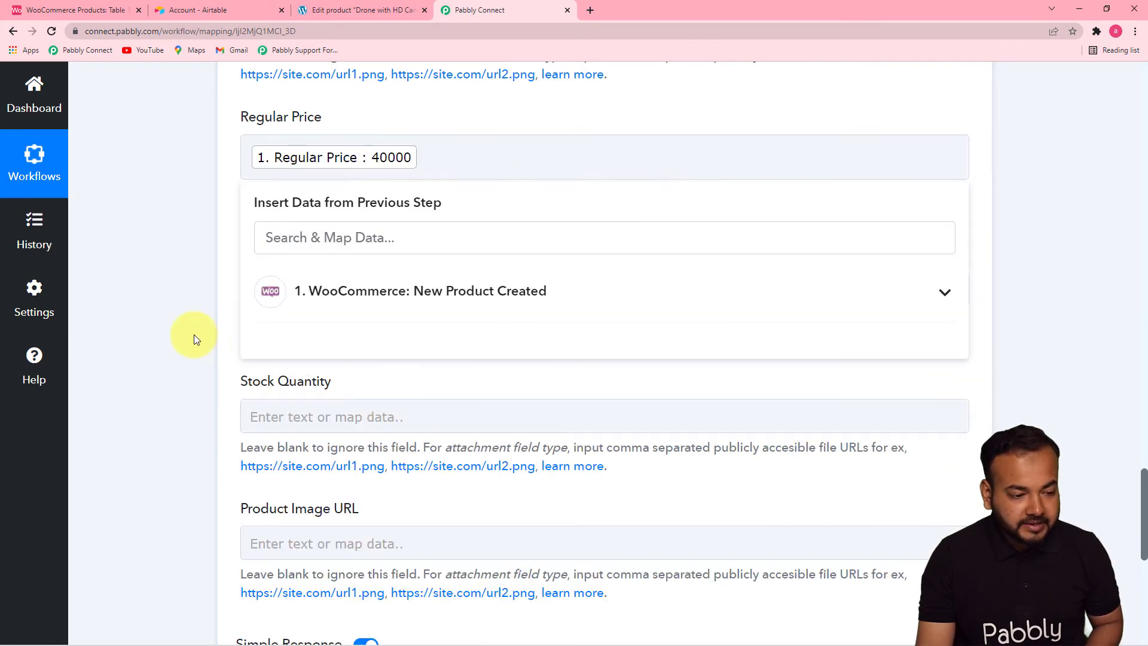
# - Map the Sales Price field to the Sale Price value from the WooCommerce new product data
pyautogui.click(803, 295)
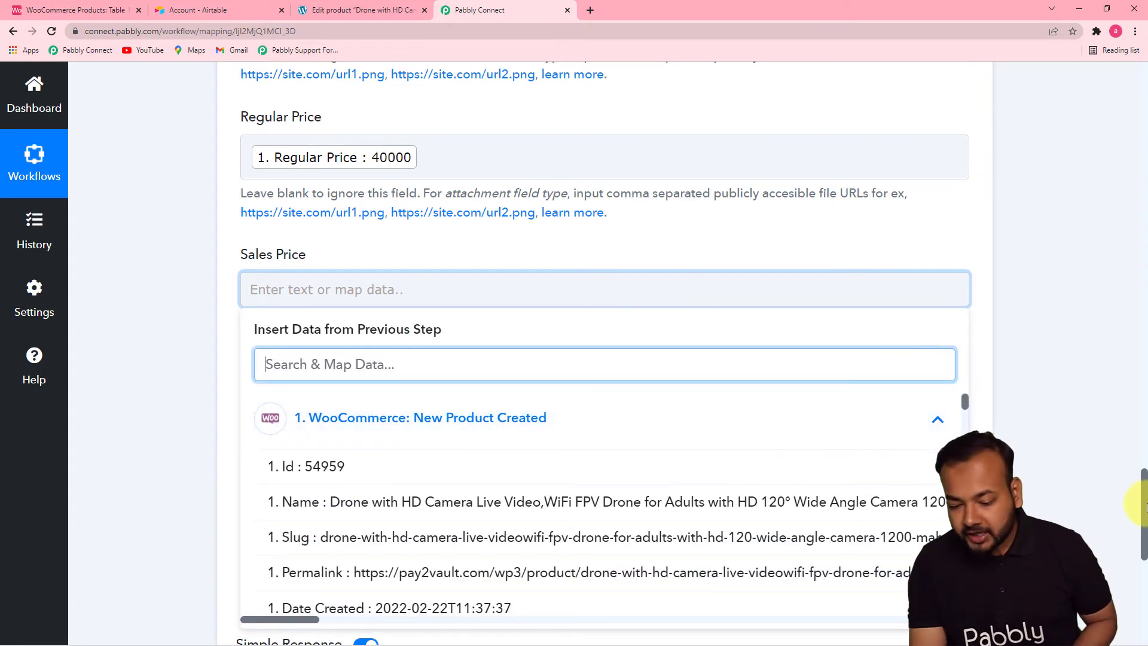
pyautogui.scroll(-7, 1144, 507)
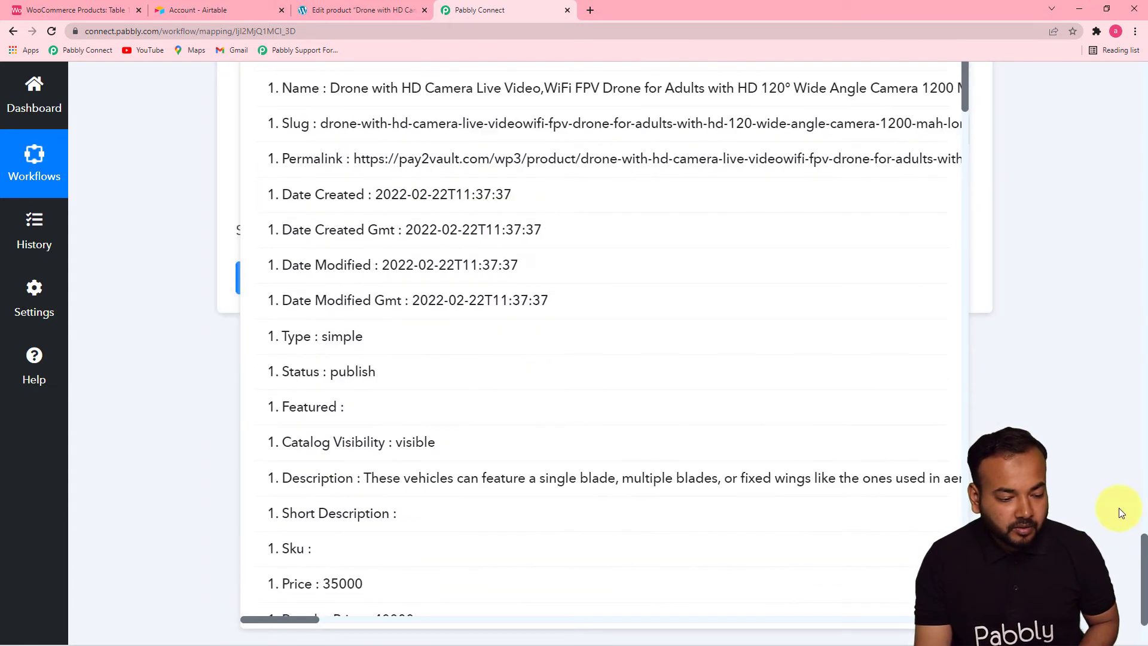
pyautogui.moveTo(966, 105); pyautogui.dragTo(962, 171)
pyautogui.click(372, 348)
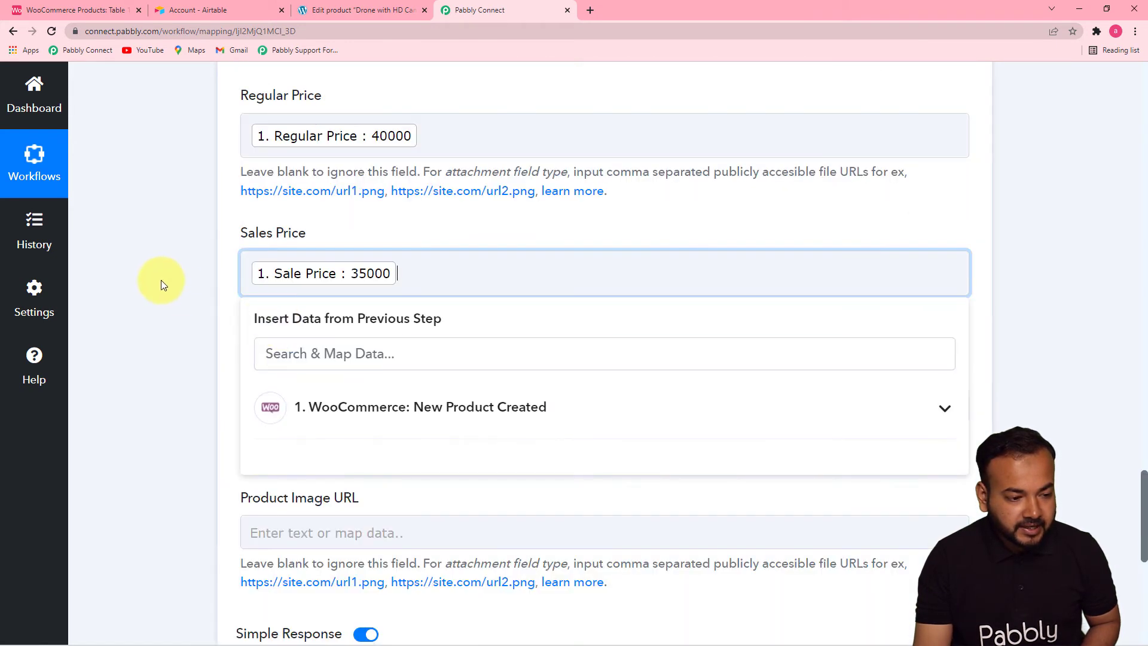
pyautogui.click(162, 280)
# - Map the Stock Quantity field to the On Sale value from the WooCommerce new product data
pyautogui.moveTo(1143, 492); pyautogui.dragTo(1143, 551)
pyautogui.click(649, 123)
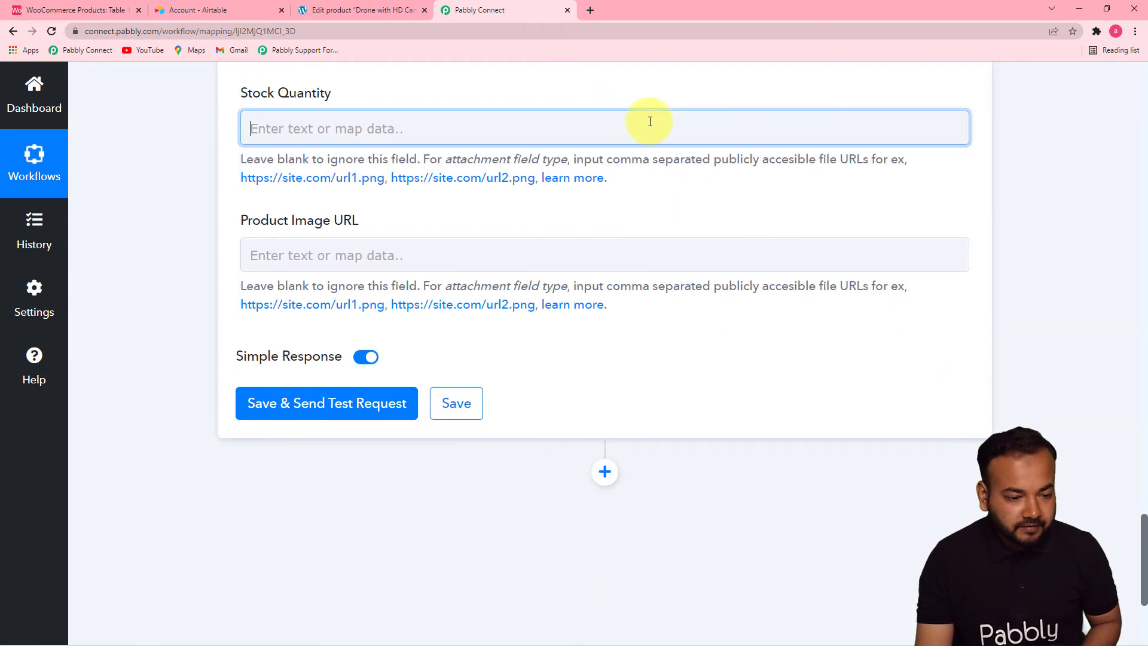
pyautogui.click(747, 273)
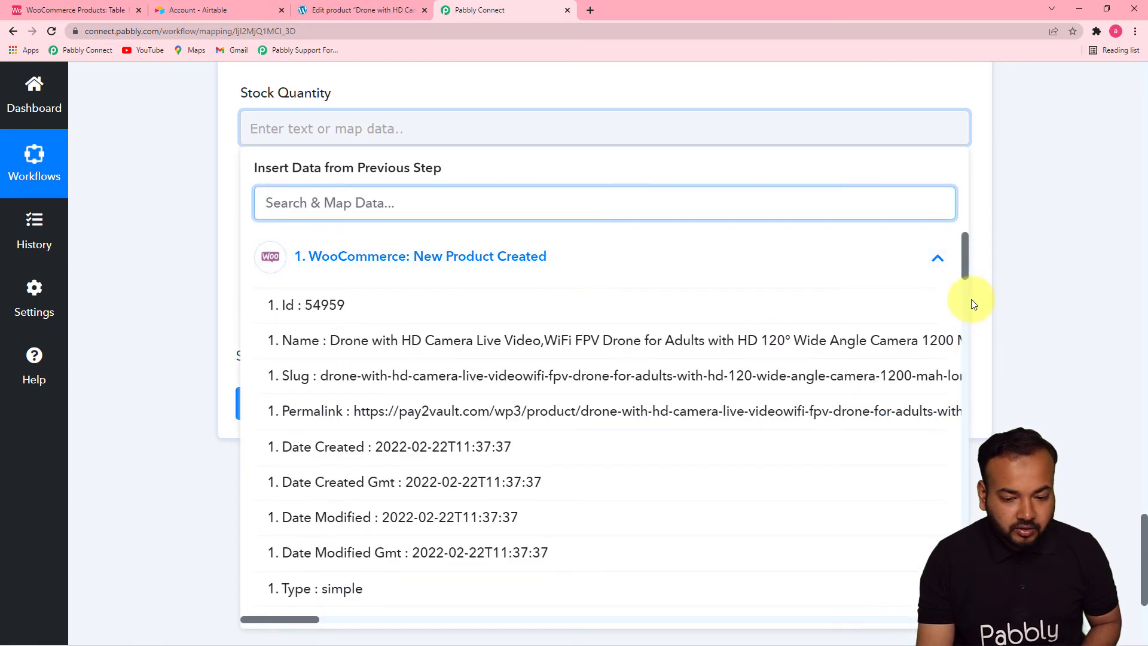
pyautogui.moveTo(963, 274); pyautogui.dragTo(971, 370)
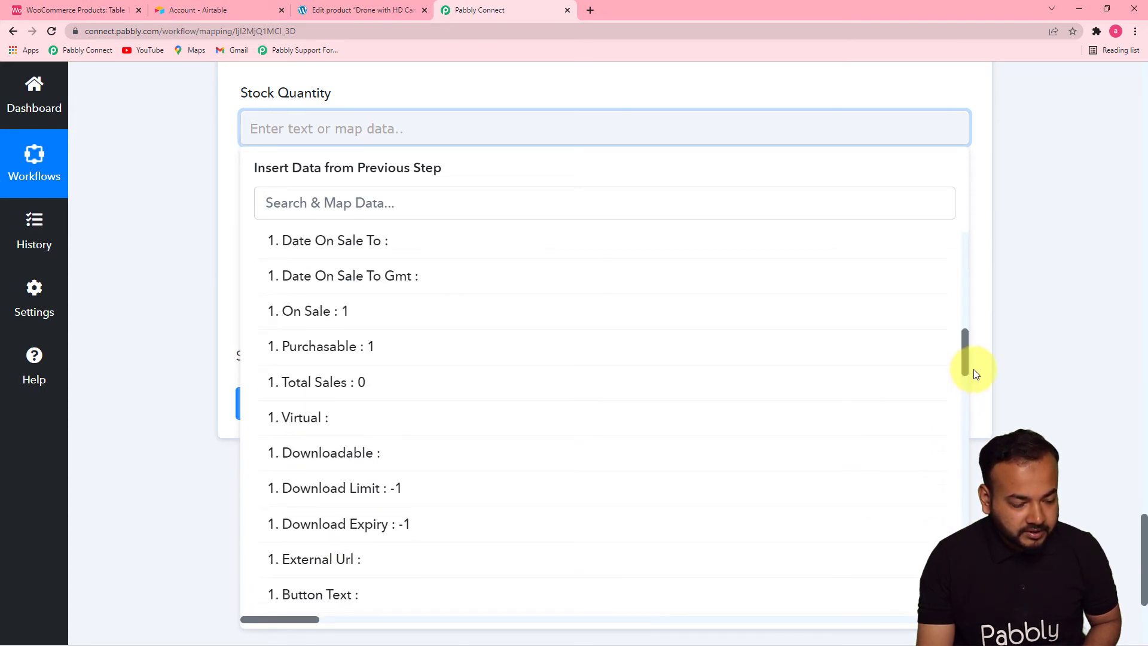
pyautogui.click(354, 307)
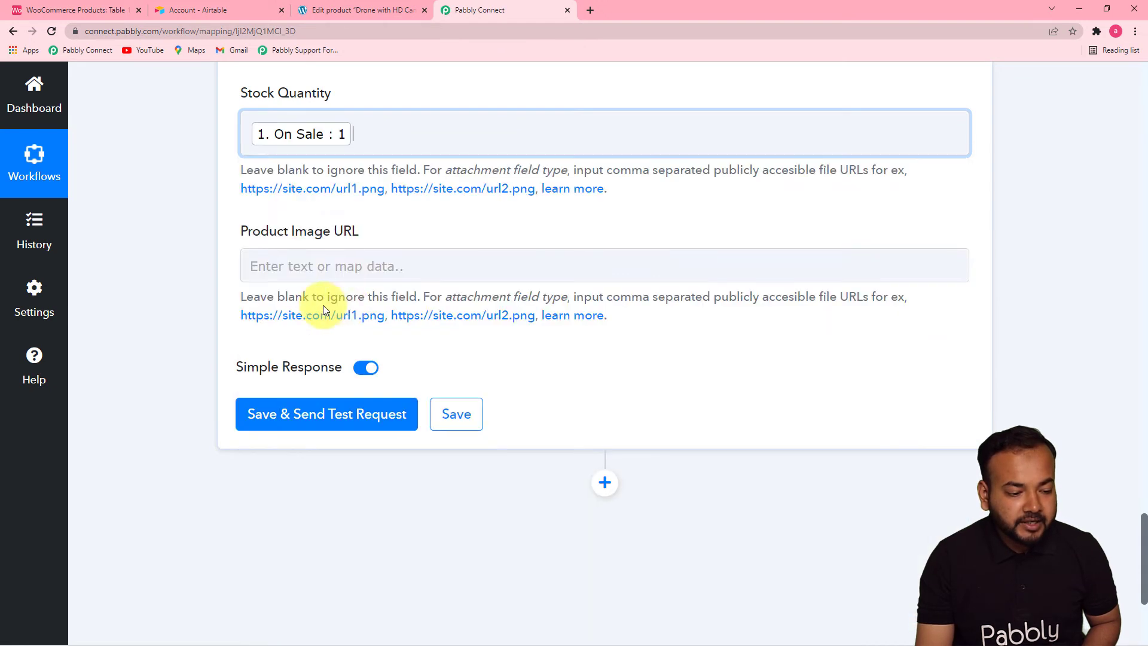
# - Map the Product Image URL field to the Images 0 Src value from the WooCommerce new product data
pyautogui.click(371, 265)
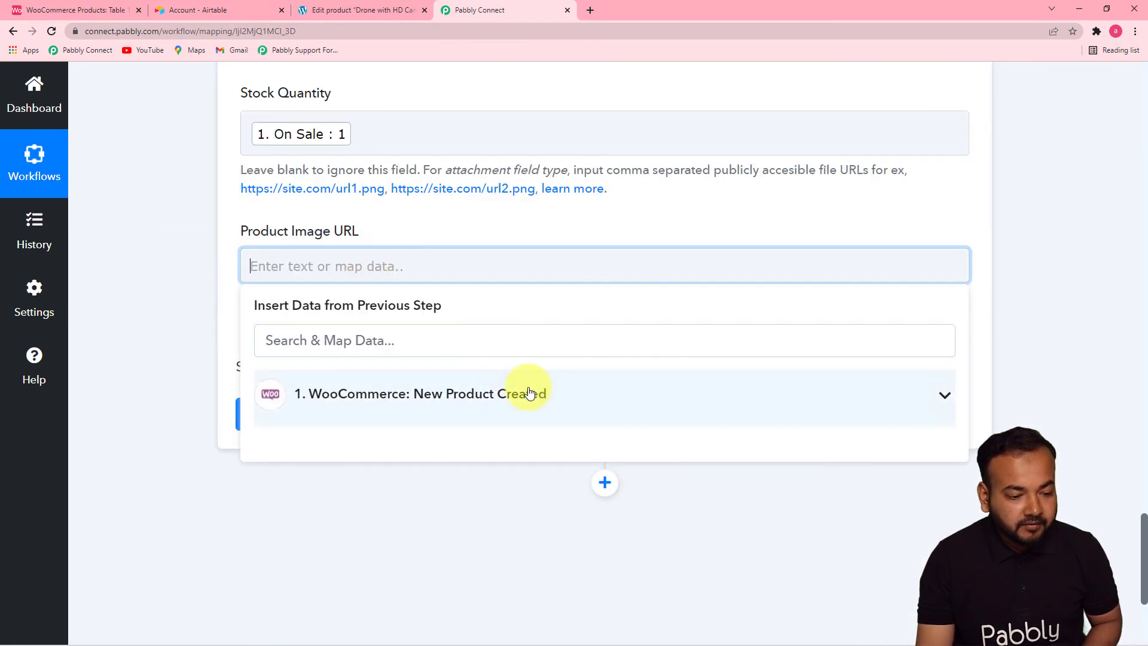
pyautogui.click(662, 397)
pyautogui.moveTo(964, 388); pyautogui.dragTo(967, 550)
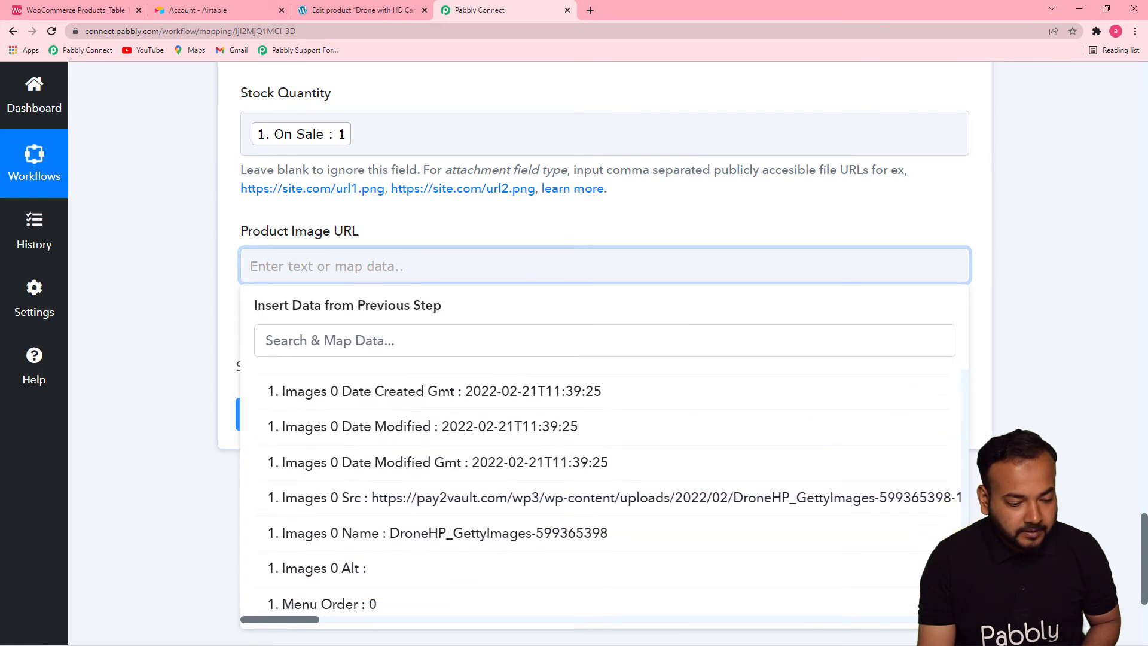
pyautogui.click(538, 496)
pyautogui.click(156, 307)
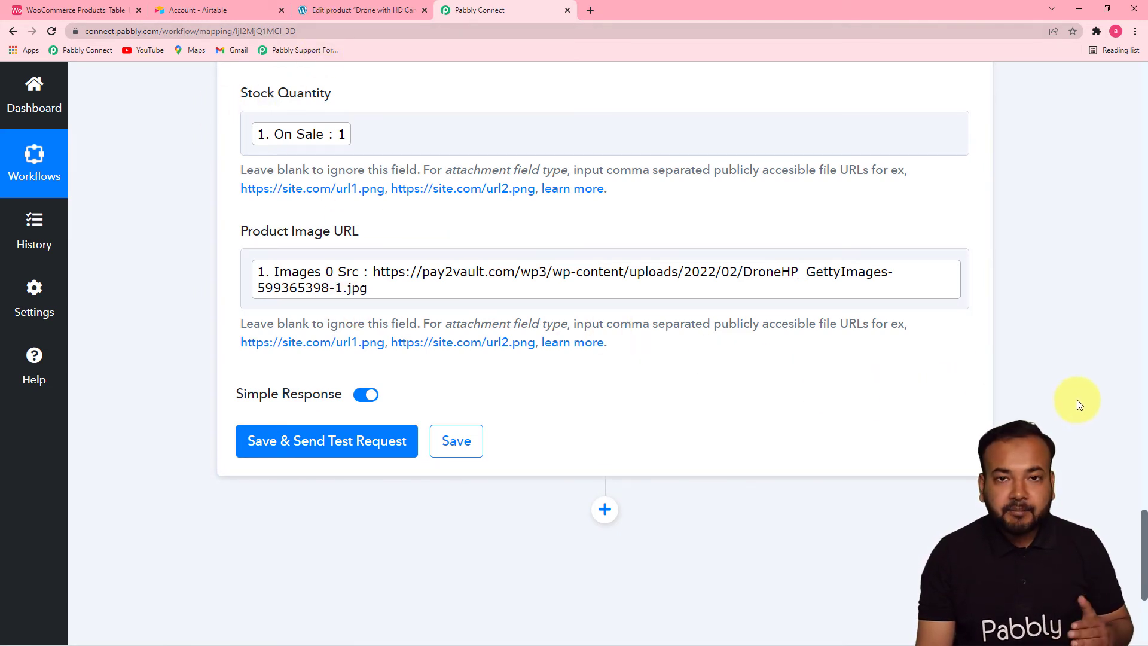
# - Review the mapped fields and the existing Airtable rows, and save the Create Record action with a test request
pyautogui.moveTo(1143, 487); pyautogui.dragTo(1142, 329)
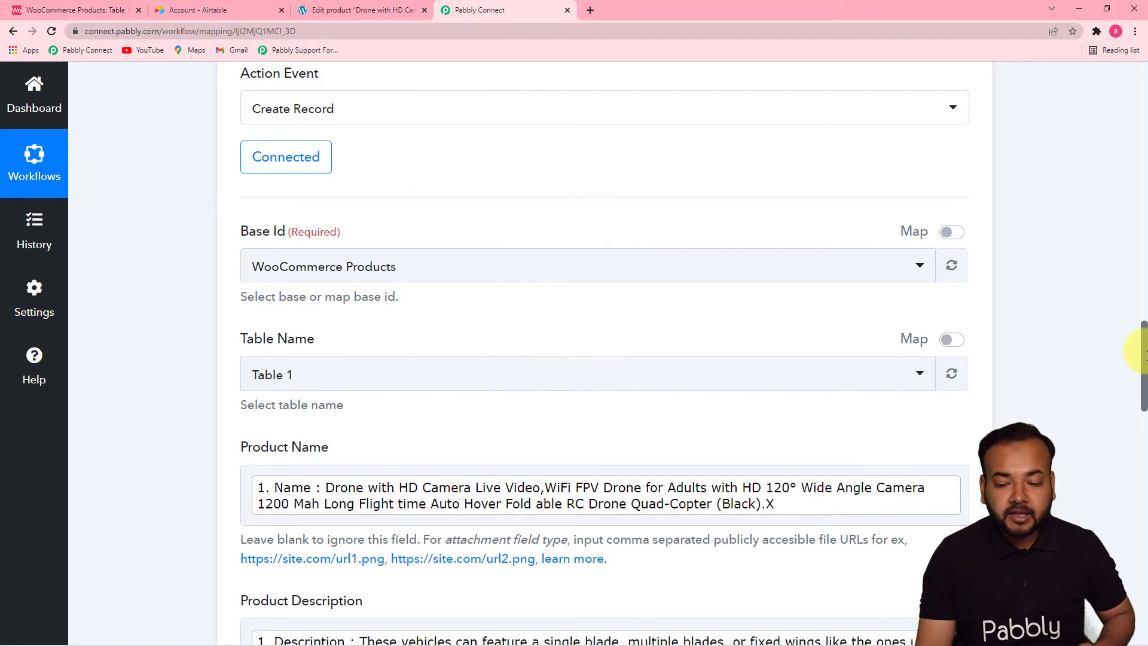
pyautogui.moveTo(1146, 354); pyautogui.dragTo(1123, 553)
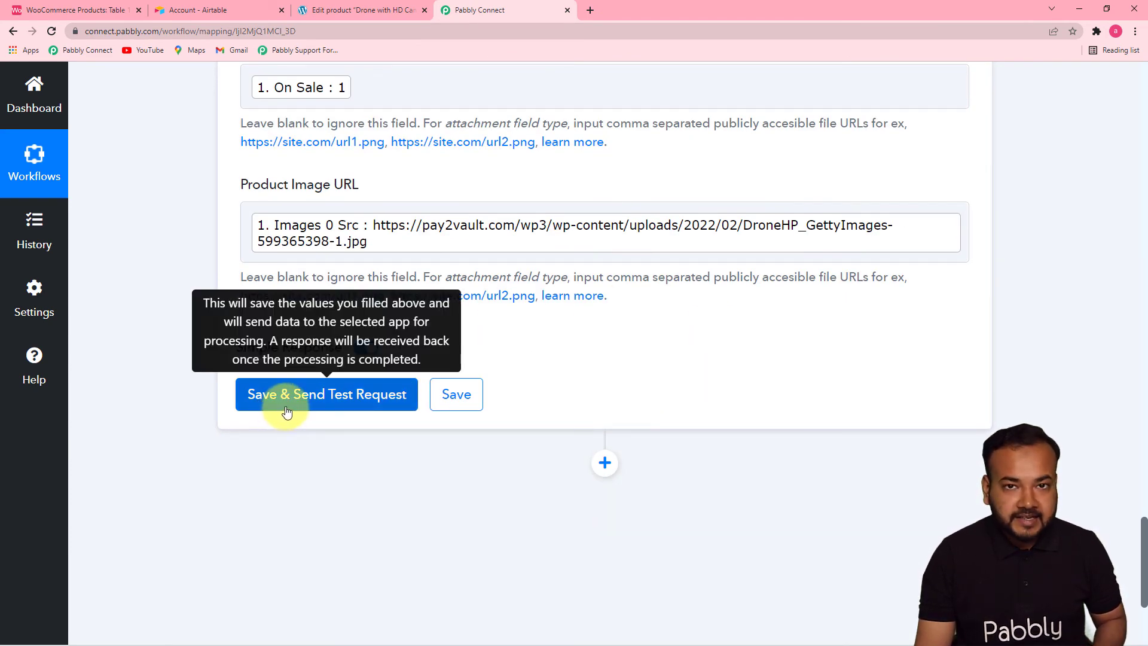
pyautogui.click(201, 13)
pyautogui.click(71, 11)
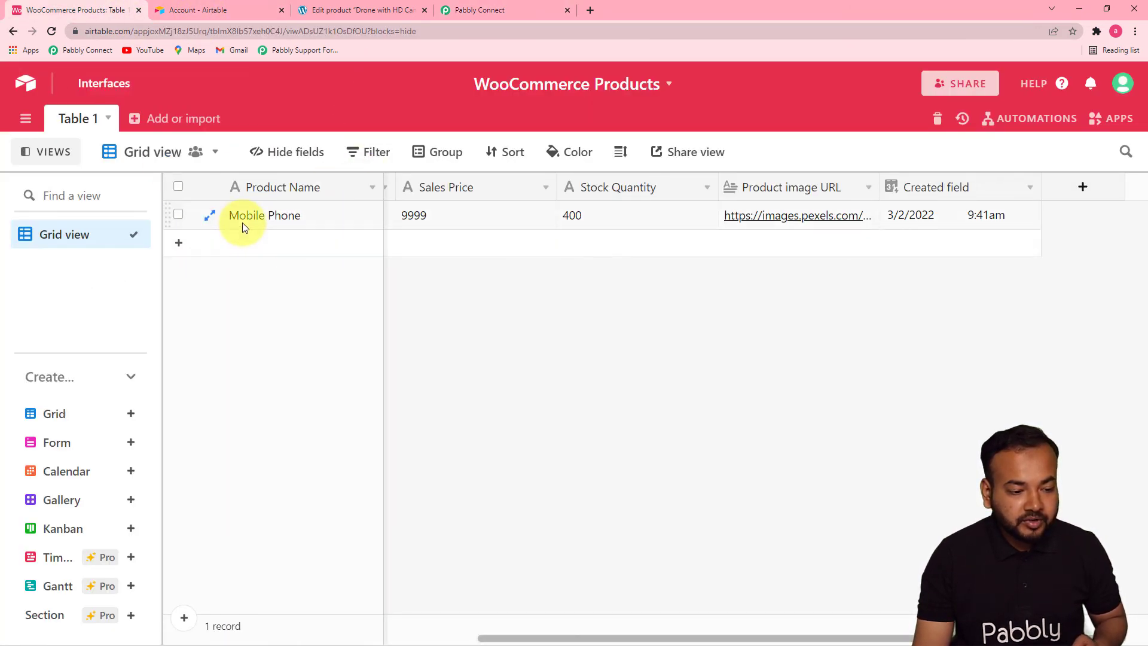
pyautogui.click(506, 10)
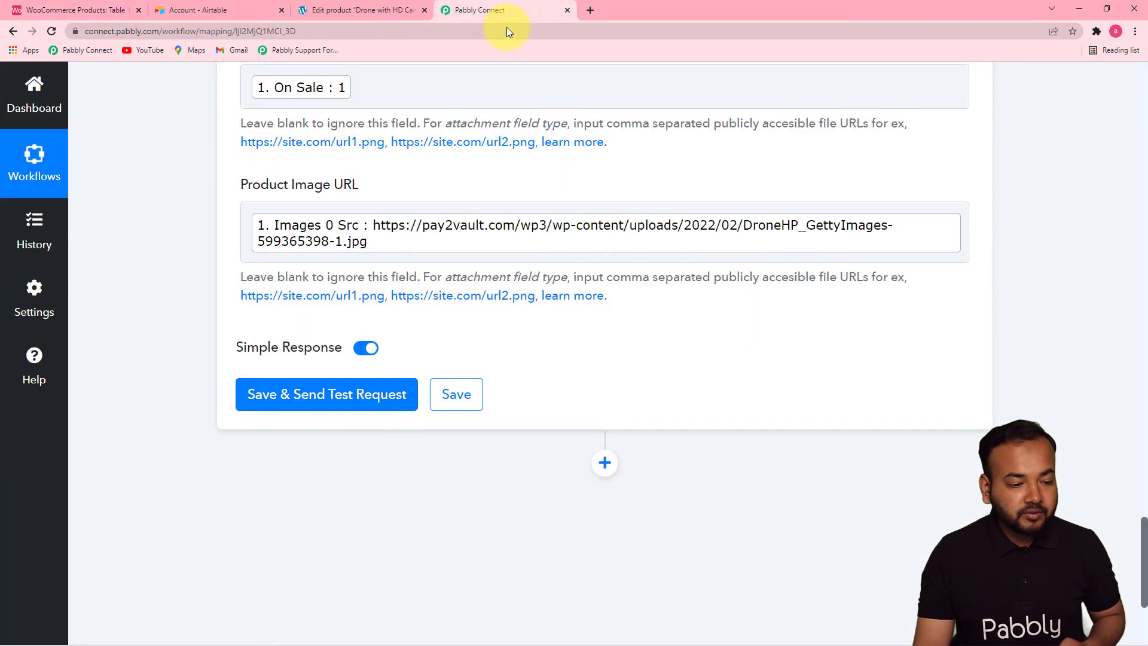
pyautogui.click(280, 407)
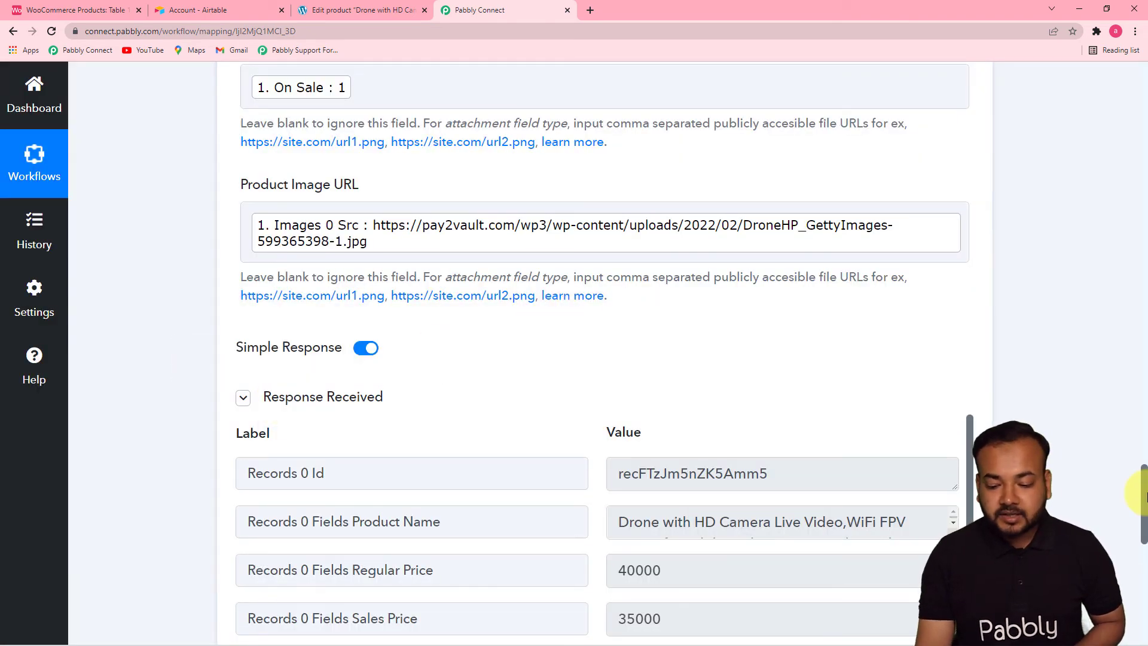
pyautogui.moveTo(1145, 478); pyautogui.dragTo(1145, 532)
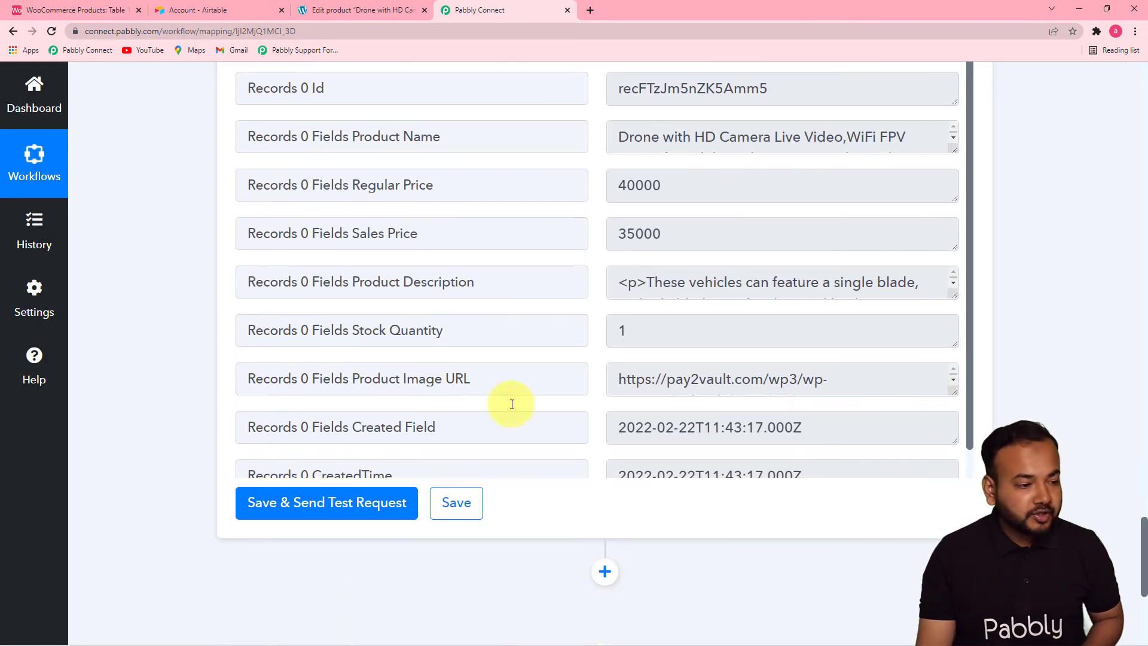
# - Check Table 1 in Airtable for the test product's record, and review the Create Record action's mappings in Pabbly Connect
pyautogui.click(56, 5)
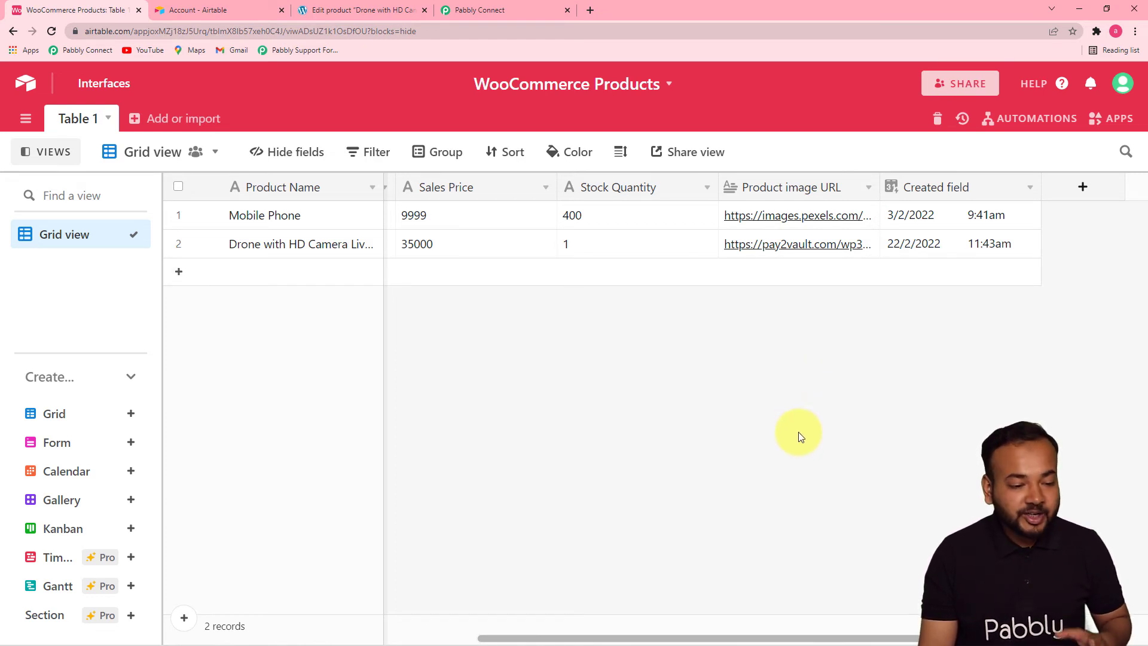
pyautogui.click(463, 12)
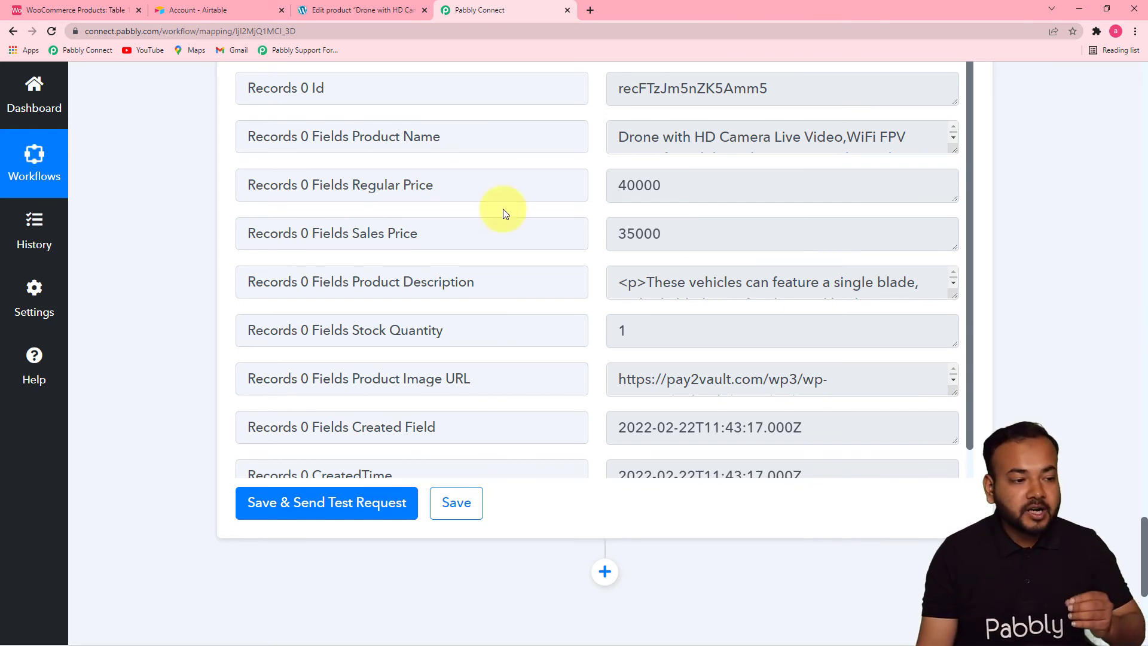
pyautogui.click(121, 10)
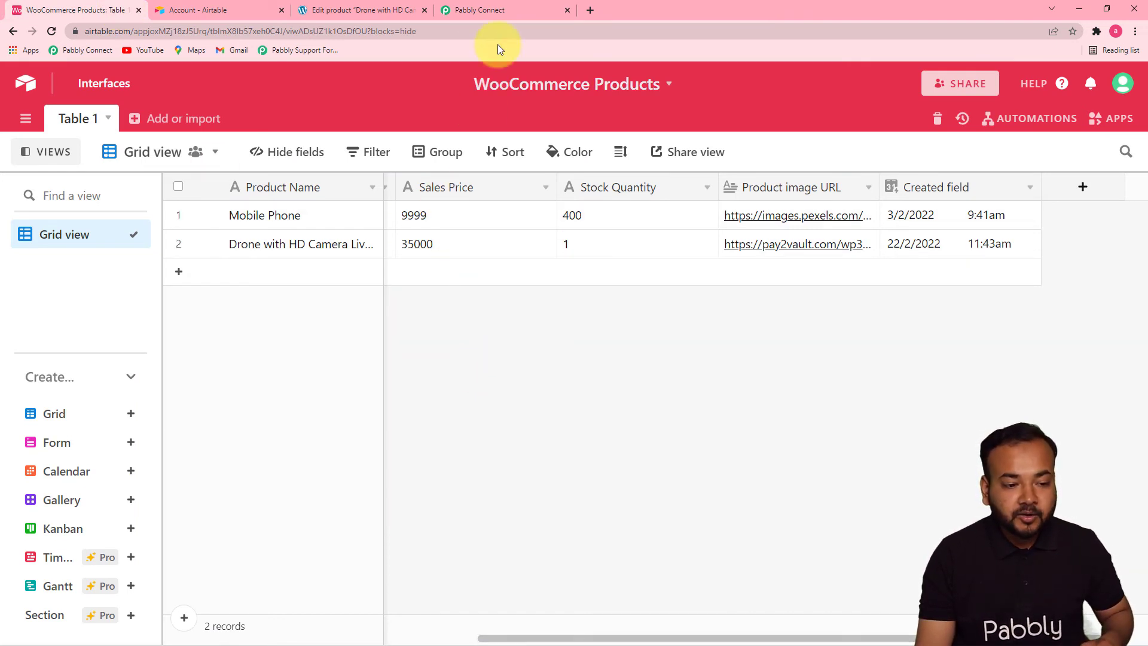
pyautogui.click(503, 18)
pyautogui.scroll(10, 1136, 353)
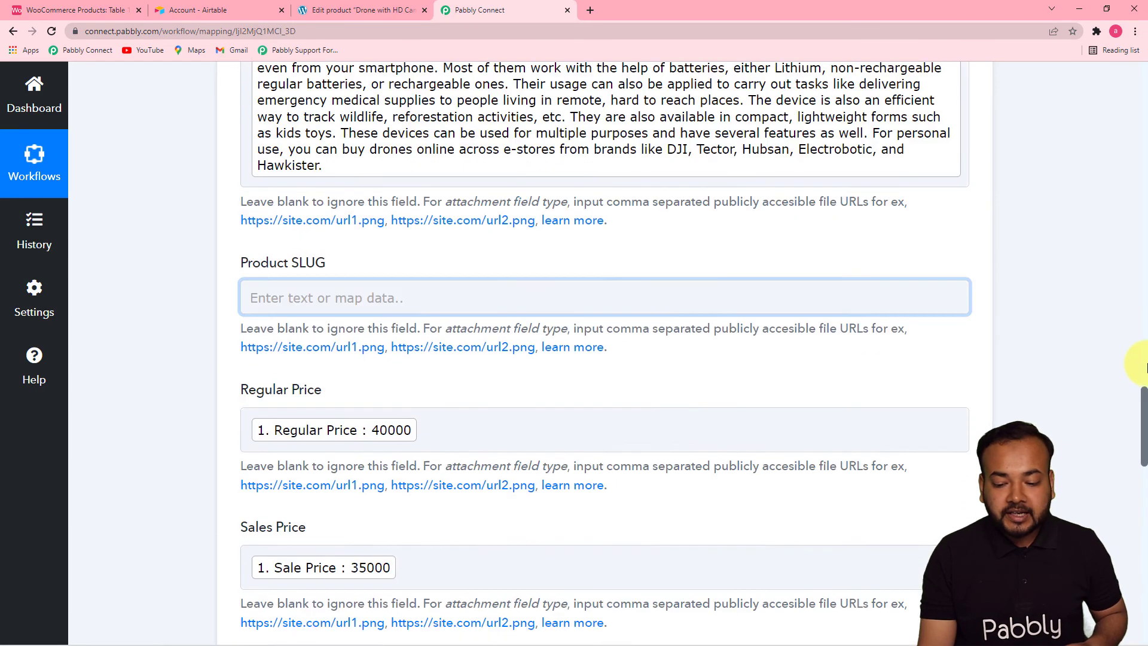
pyautogui.scroll(8, 1144, 392)
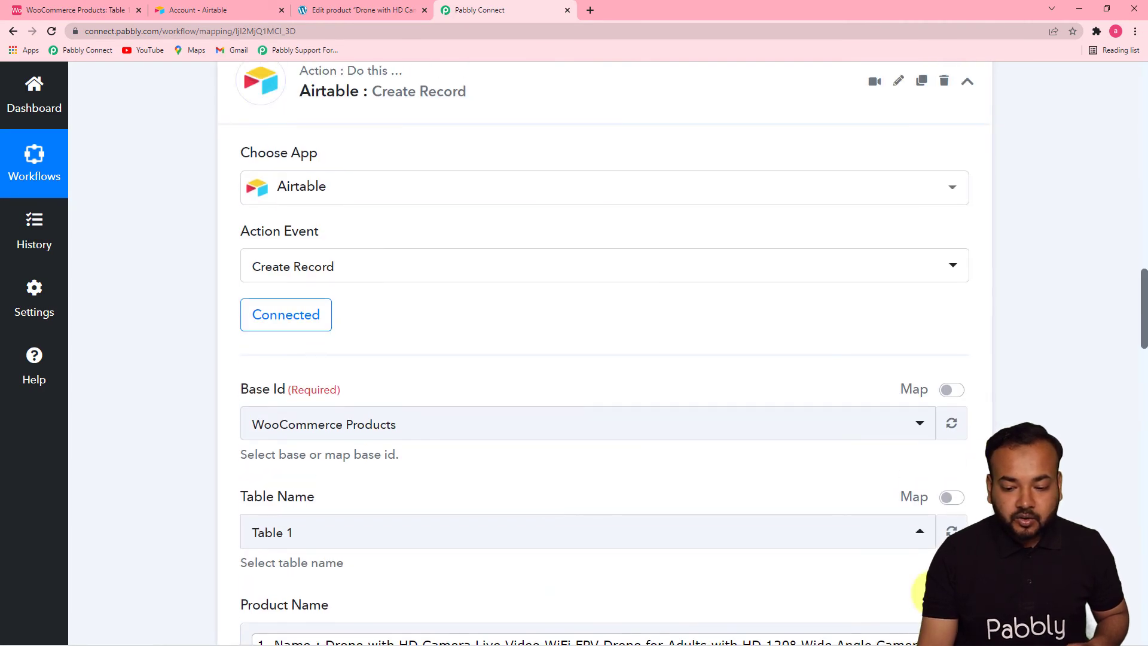
pyautogui.moveTo(1144, 328); pyautogui.dragTo(1139, 482)
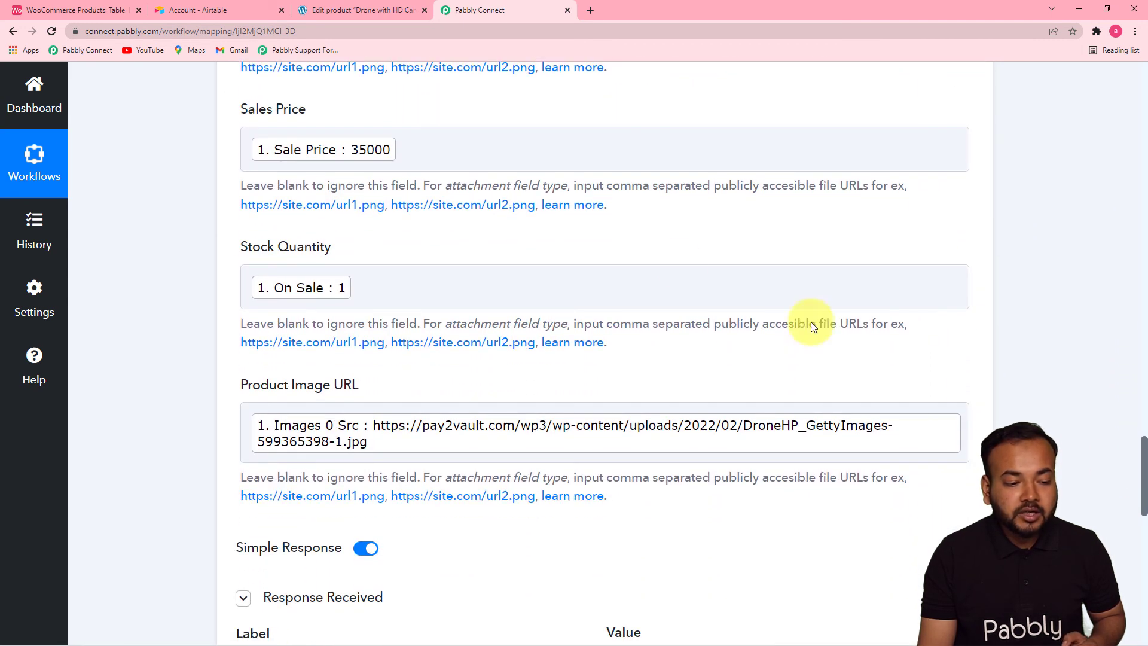
# - Compare the record fields in the Pabbly Connect test response with the product rows in the Airtable WooCommerce Products base
pyautogui.click(182, 11)
pyautogui.click(418, 281)
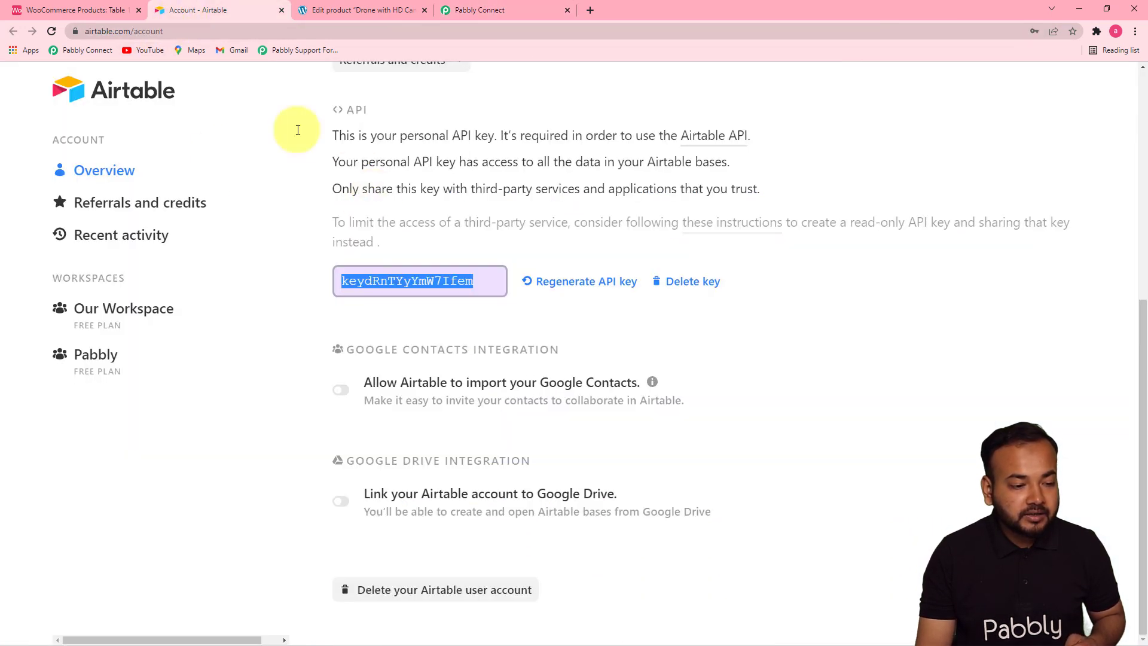
pyautogui.click(93, 11)
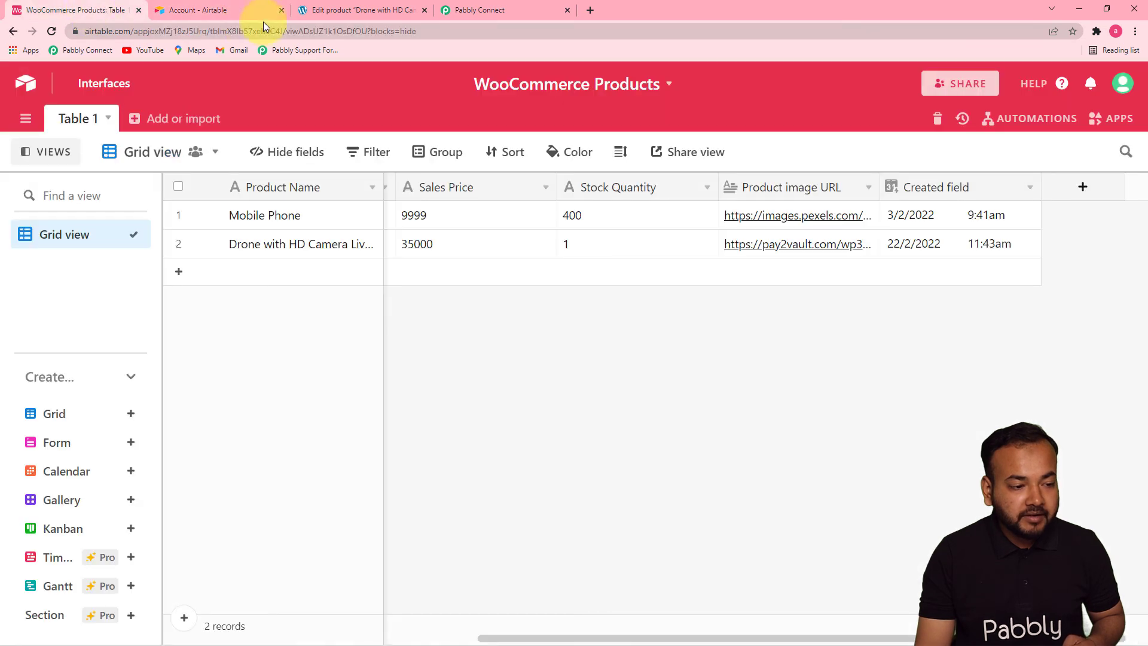
pyautogui.click(476, 18)
pyautogui.moveTo(1145, 446); pyautogui.dragTo(1142, 538)
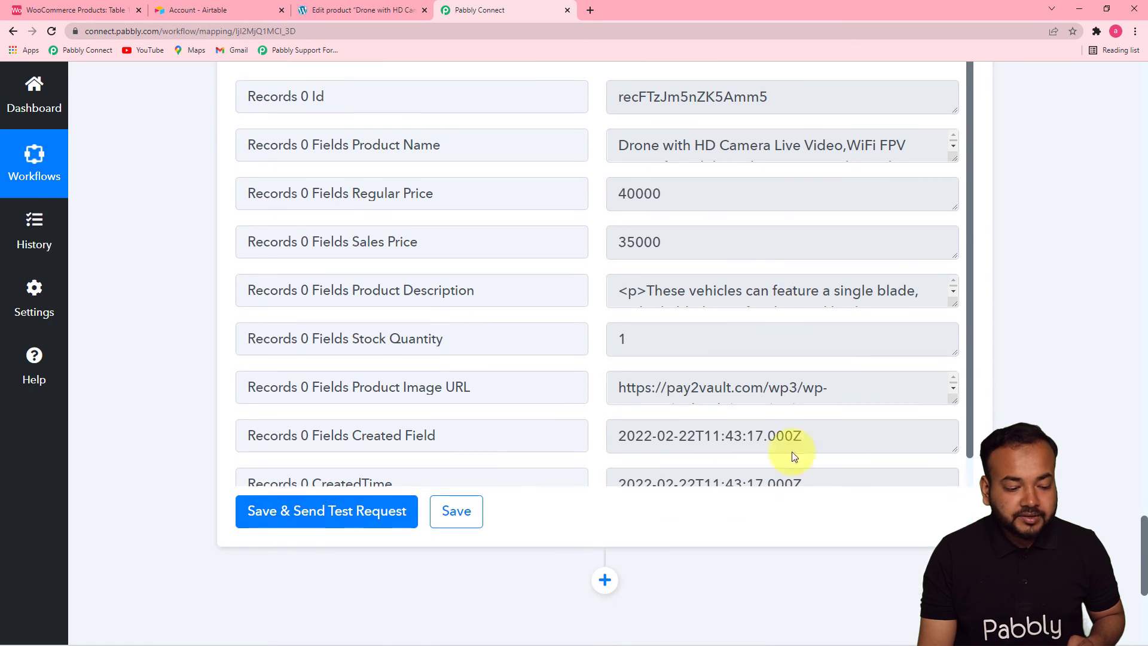
pyautogui.click(104, 13)
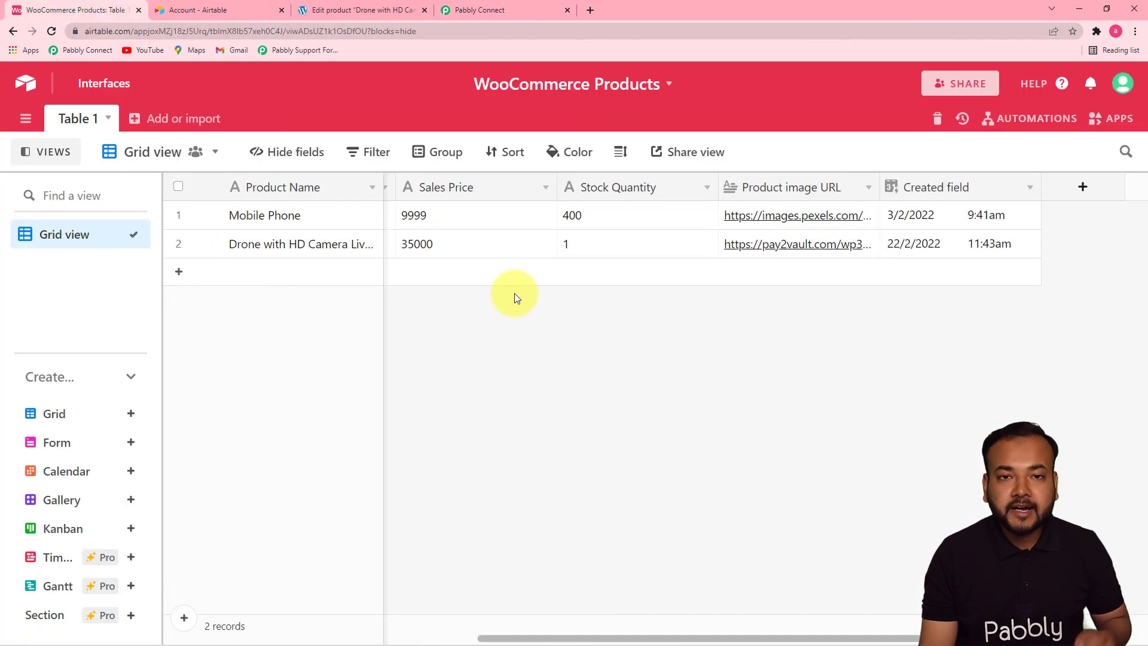
pyautogui.click(496, 11)
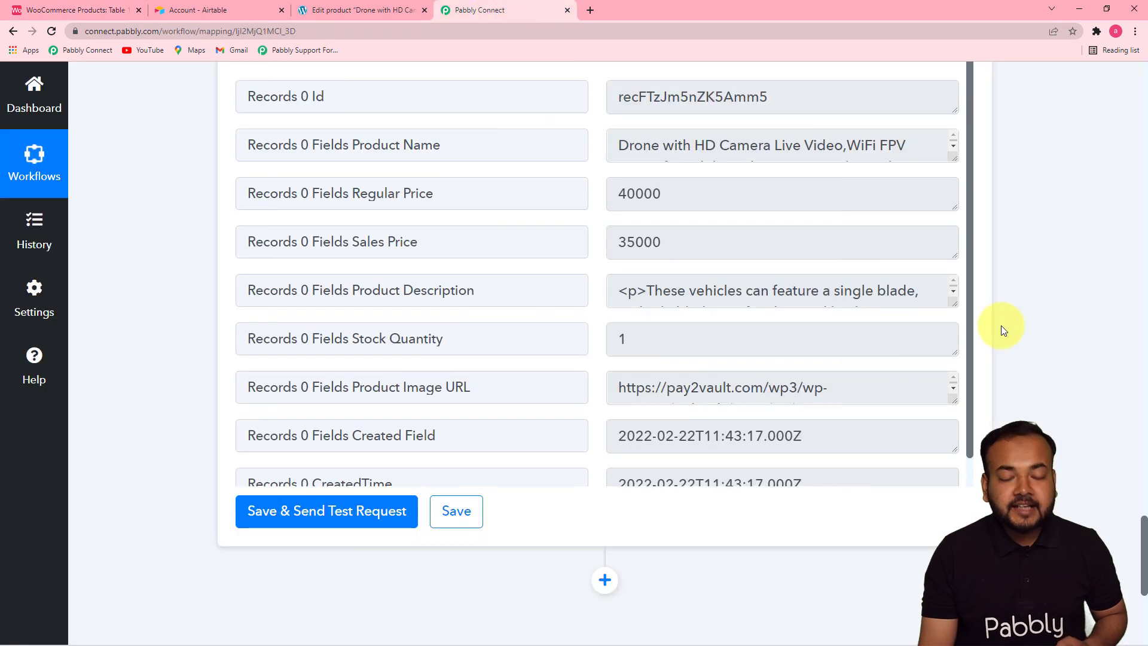